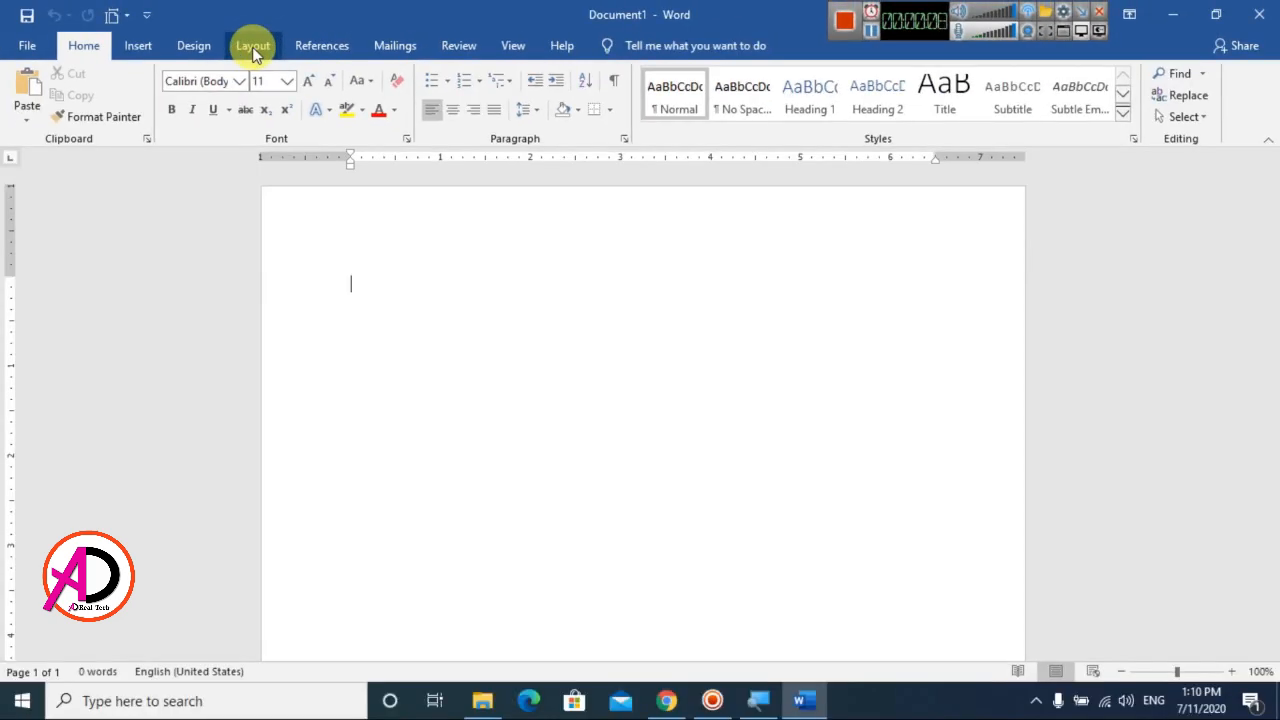
Set the page margins to Narrow and the paper size to A4
{"action": "left_click", "coordinate": [247, 48]}
{"action": "left_click", "coordinate": [25, 118]}
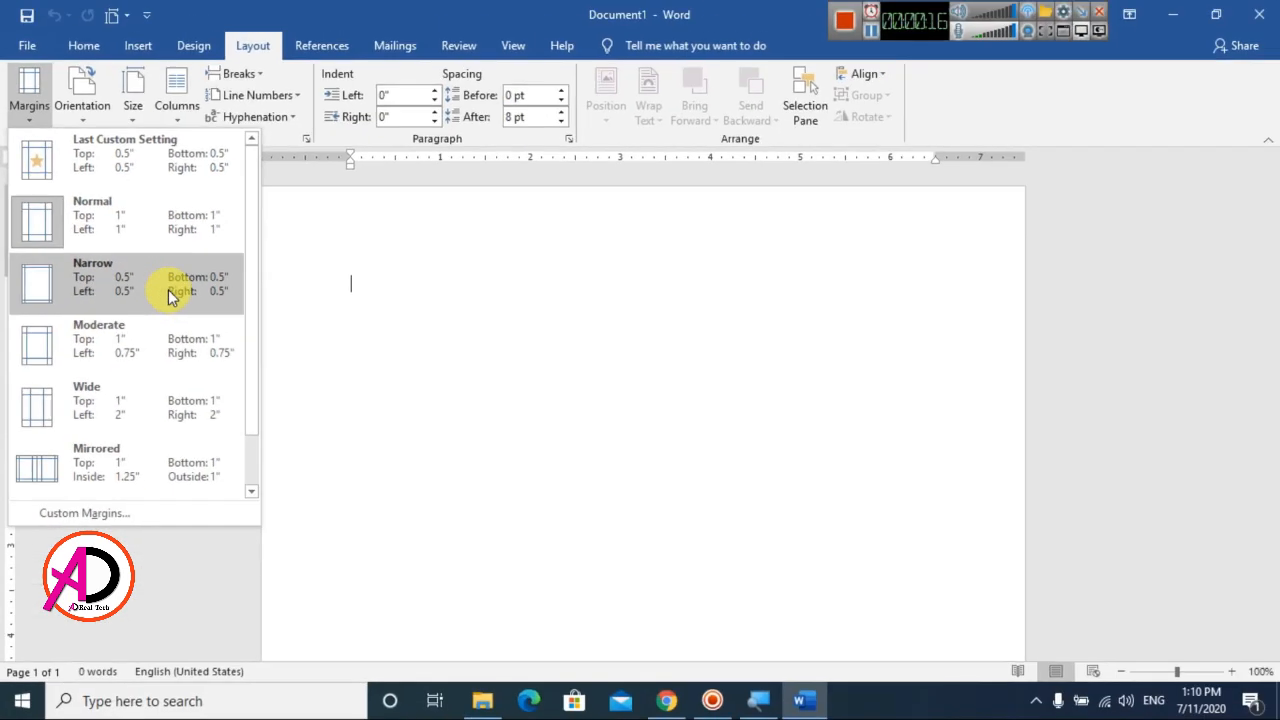
{"action": "left_click", "coordinate": [170, 297]}
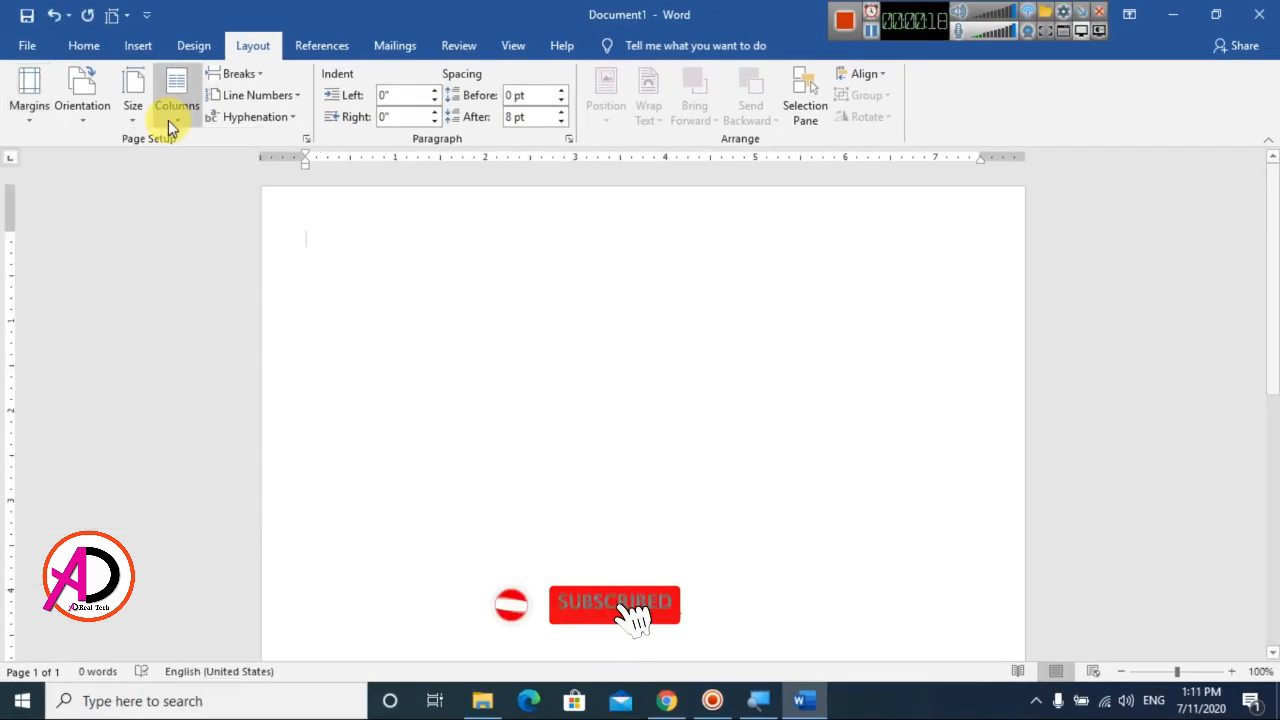
{"action": "left_click", "coordinate": [132, 112]}
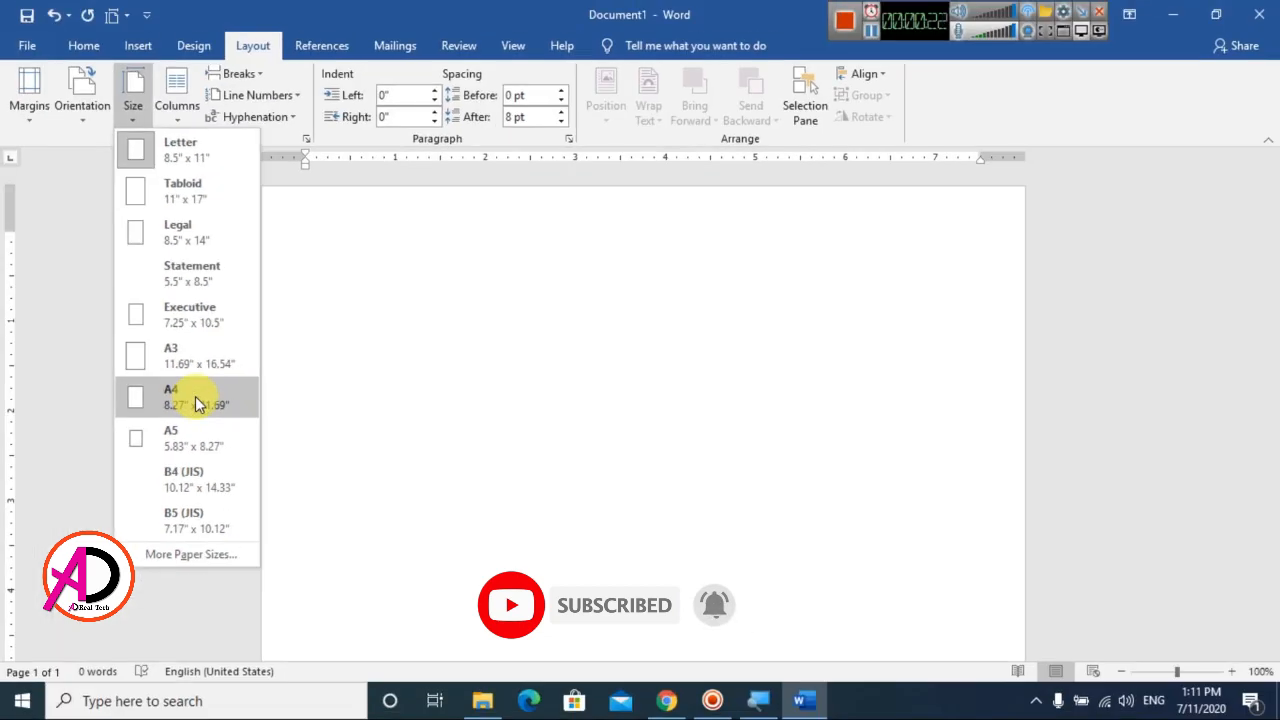
{"action": "left_click", "coordinate": [194, 401]}
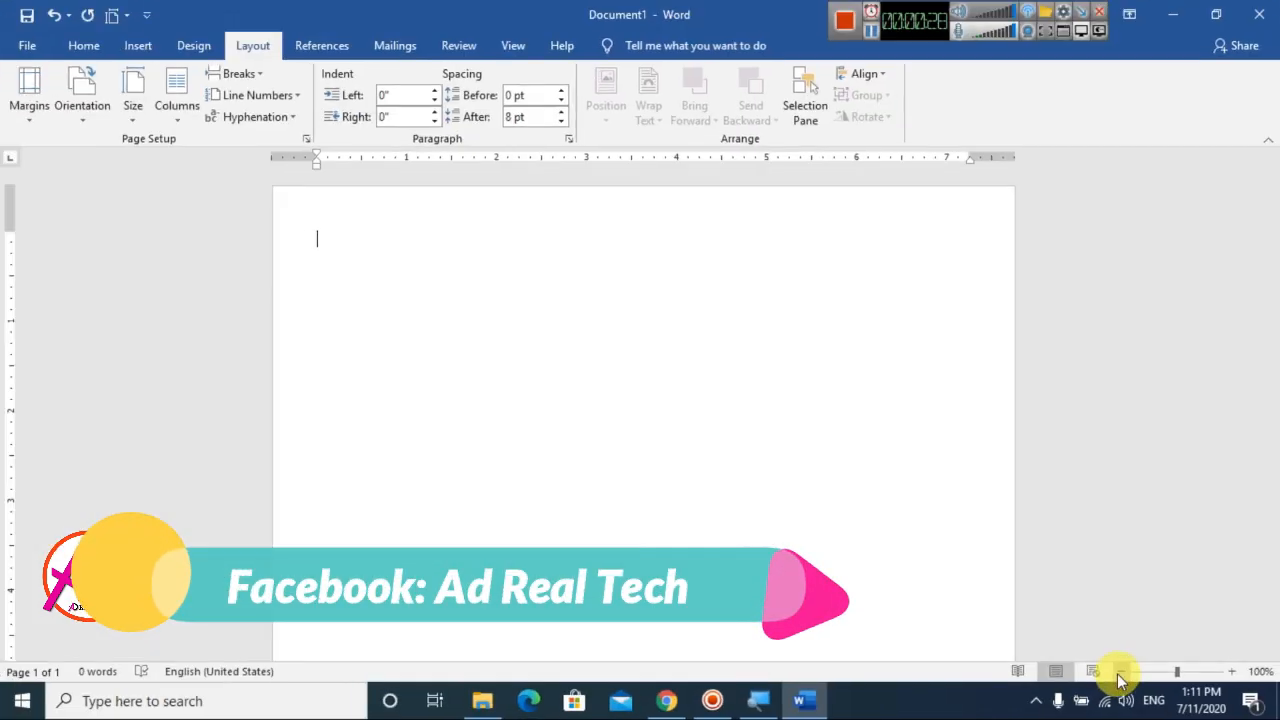
Draw a rectangle about 7.45" wide and 10.95" high, leaving a thin, even border around the page
{"action": "left_click", "coordinate": [1118, 674]}
{"action": "left_click", "coordinate": [1118, 674]}
{"action": "left_click", "coordinate": [1118, 674]}
{"action": "left_click", "coordinate": [1118, 674]}
{"action": "left_click", "coordinate": [1118, 674]}
{"action": "left_click", "coordinate": [1118, 674]}
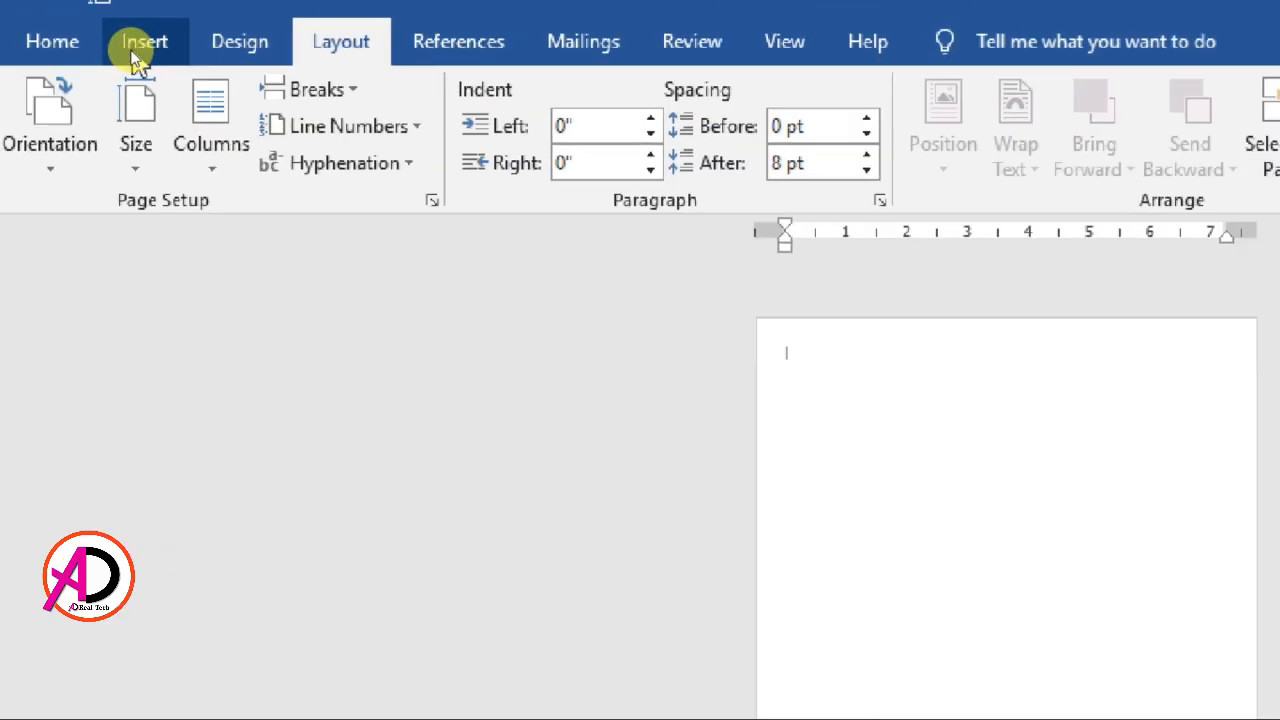
{"action": "left_click", "coordinate": [135, 50]}
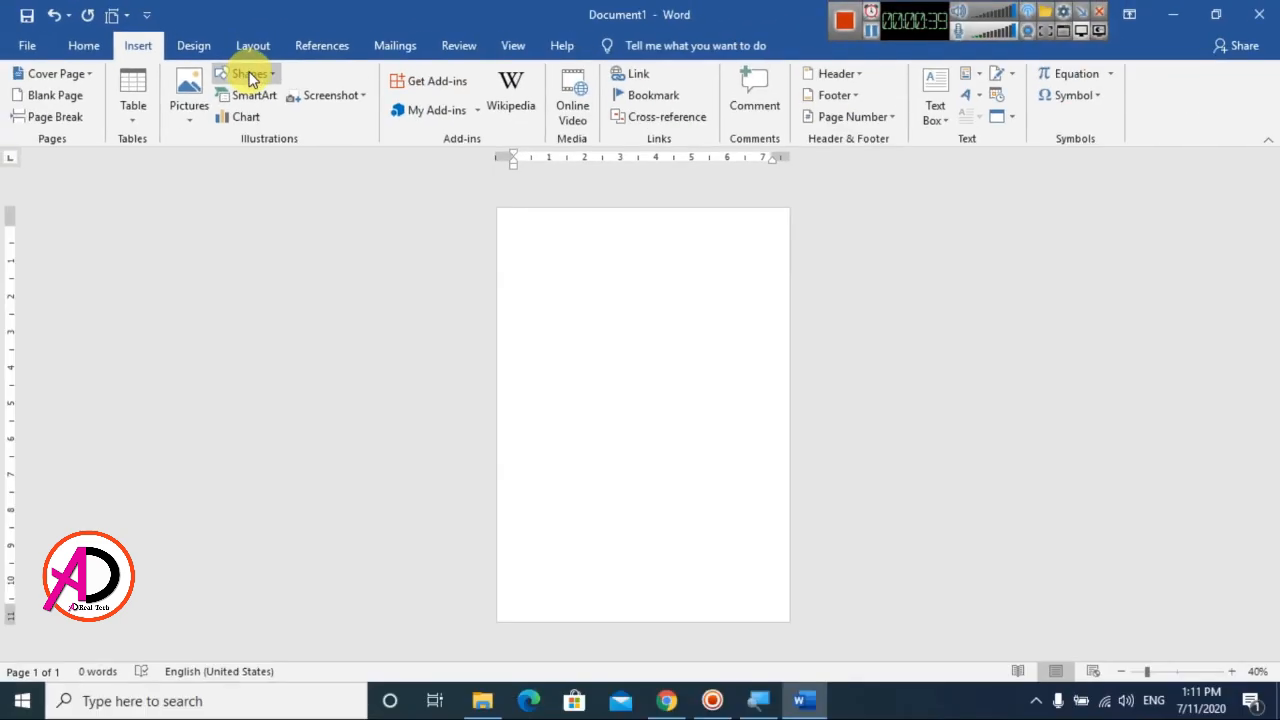
{"action": "left_click", "coordinate": [248, 76]}
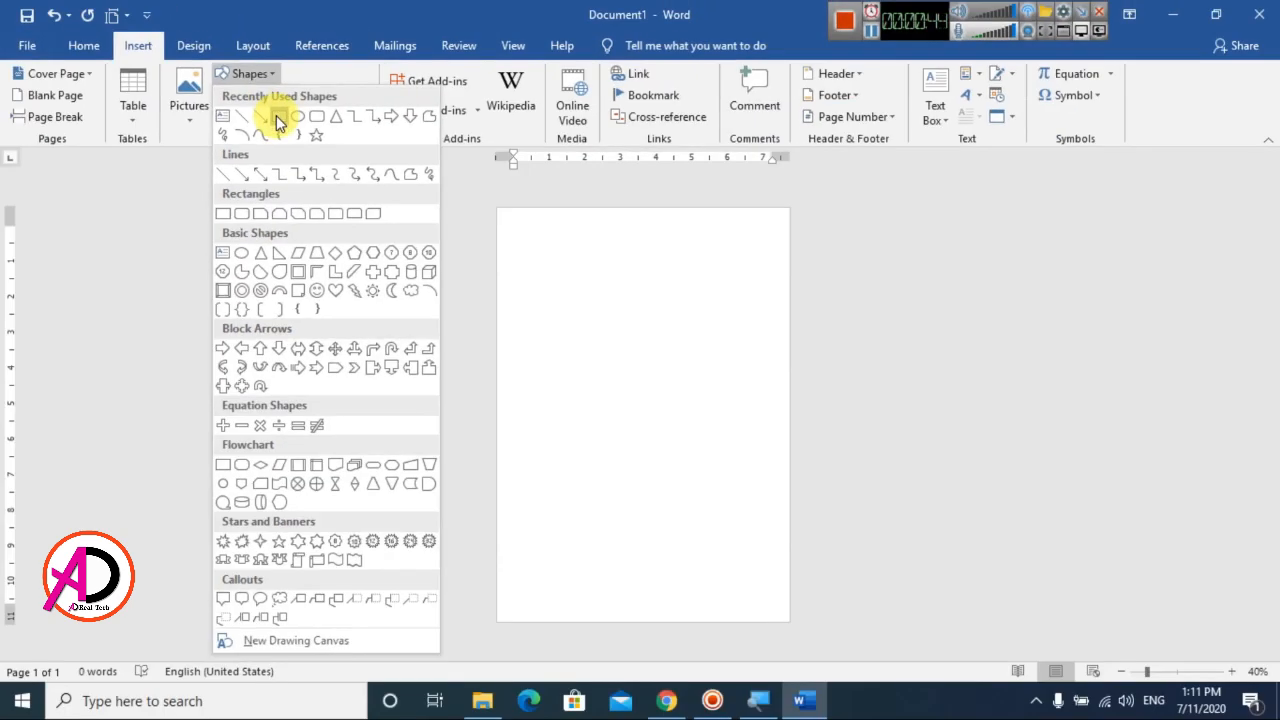
{"action": "left_click", "coordinate": [278, 117]}
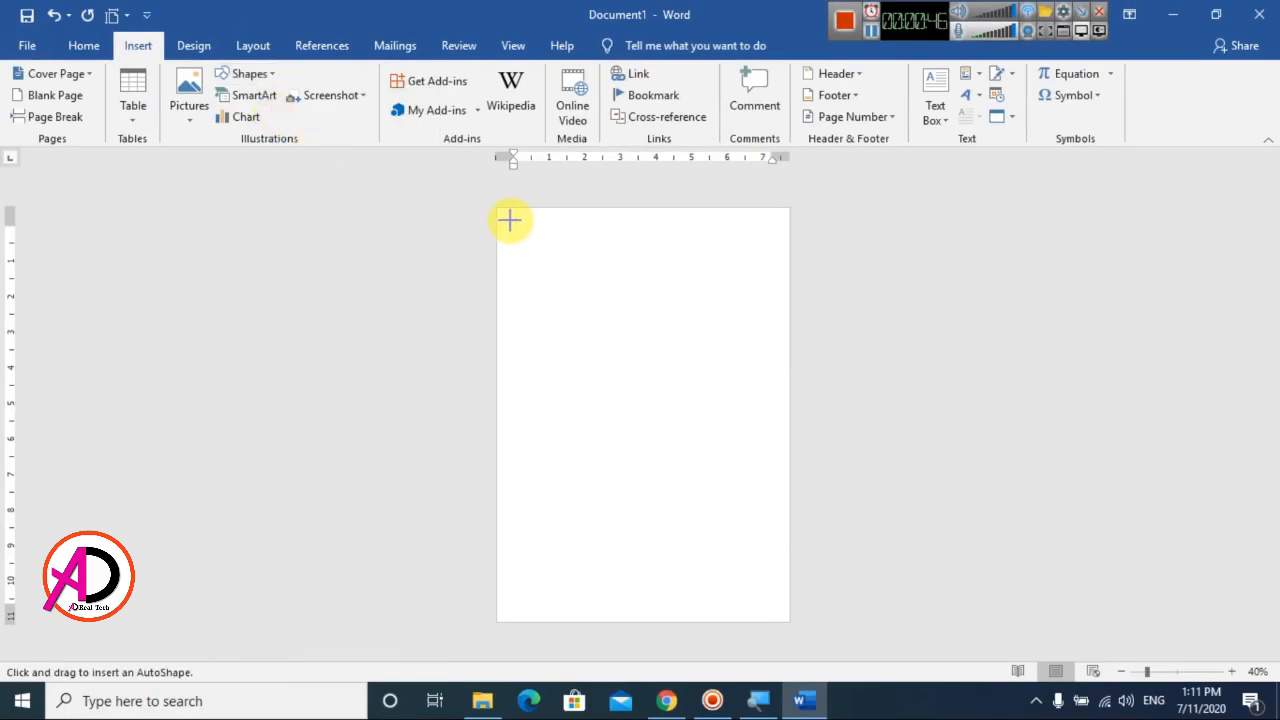
{"action": "left_click_drag", "start_coordinate": [510, 220], "coordinate": [776, 609]}
{"action": "left_click", "coordinate": [903, 534]}
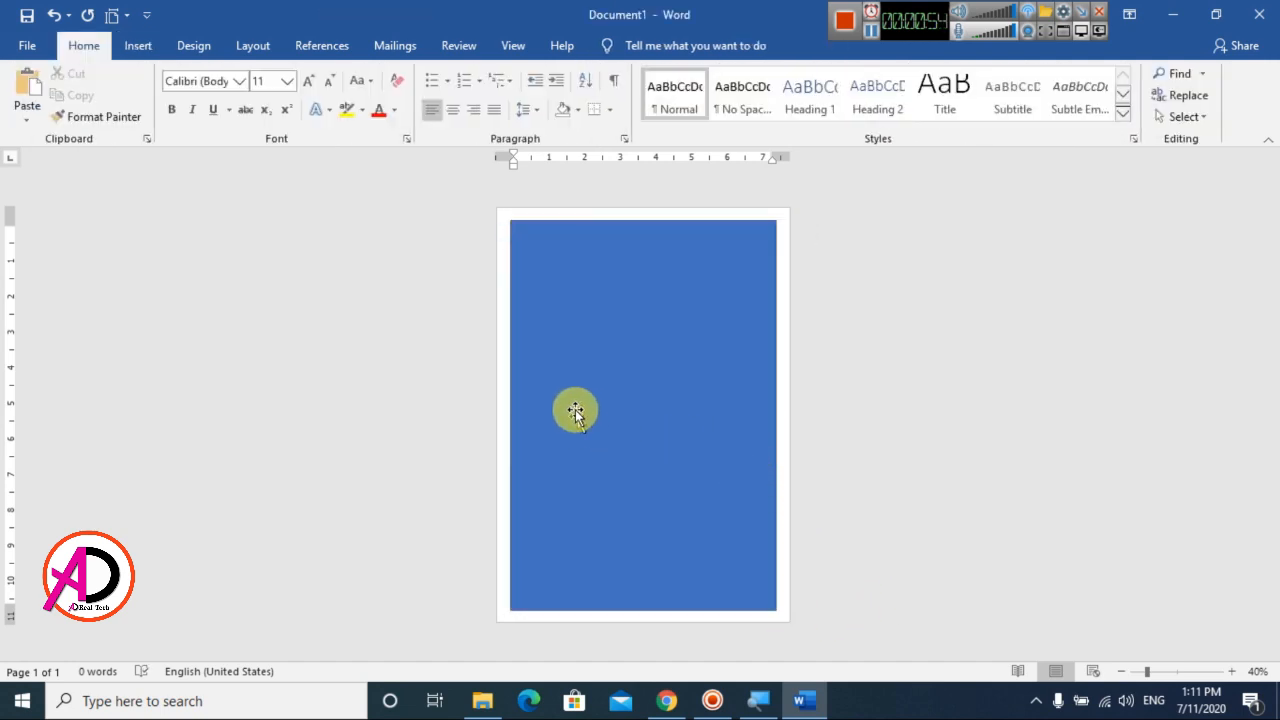
Remove the outline from the large rectangle
{"action": "left_click", "coordinate": [669, 439]}
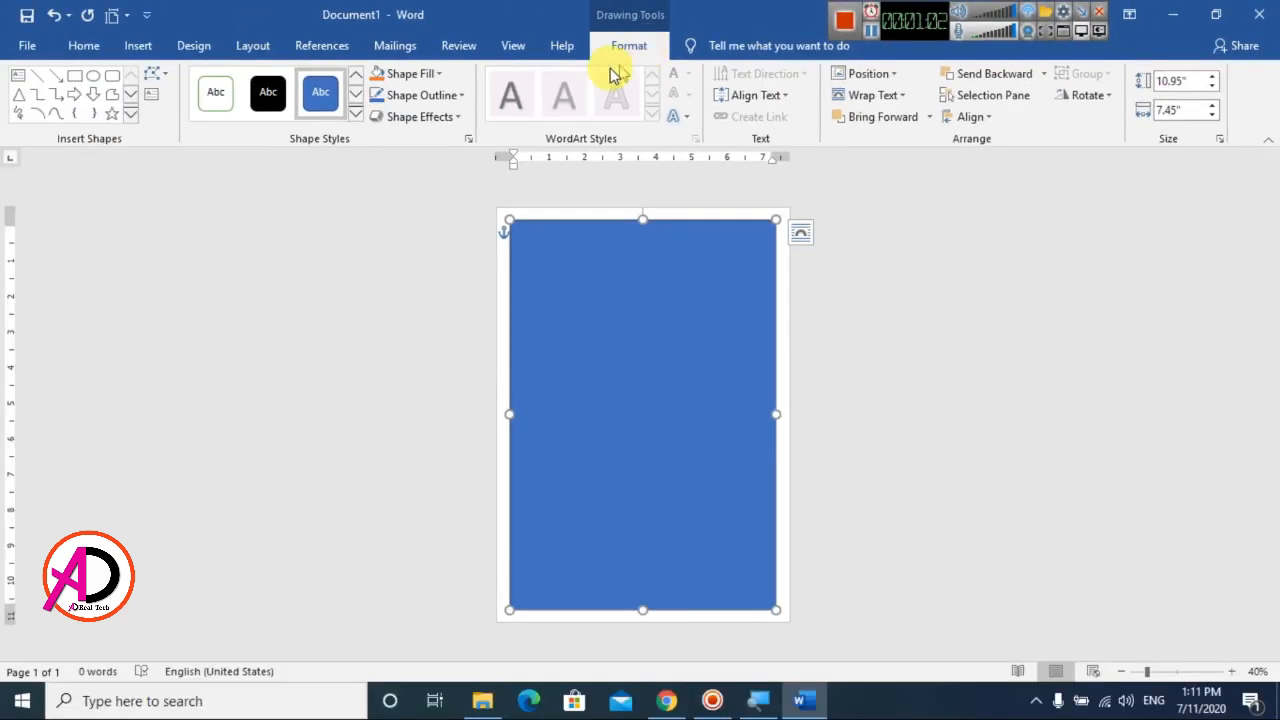
{"action": "left_click", "coordinate": [457, 97]}
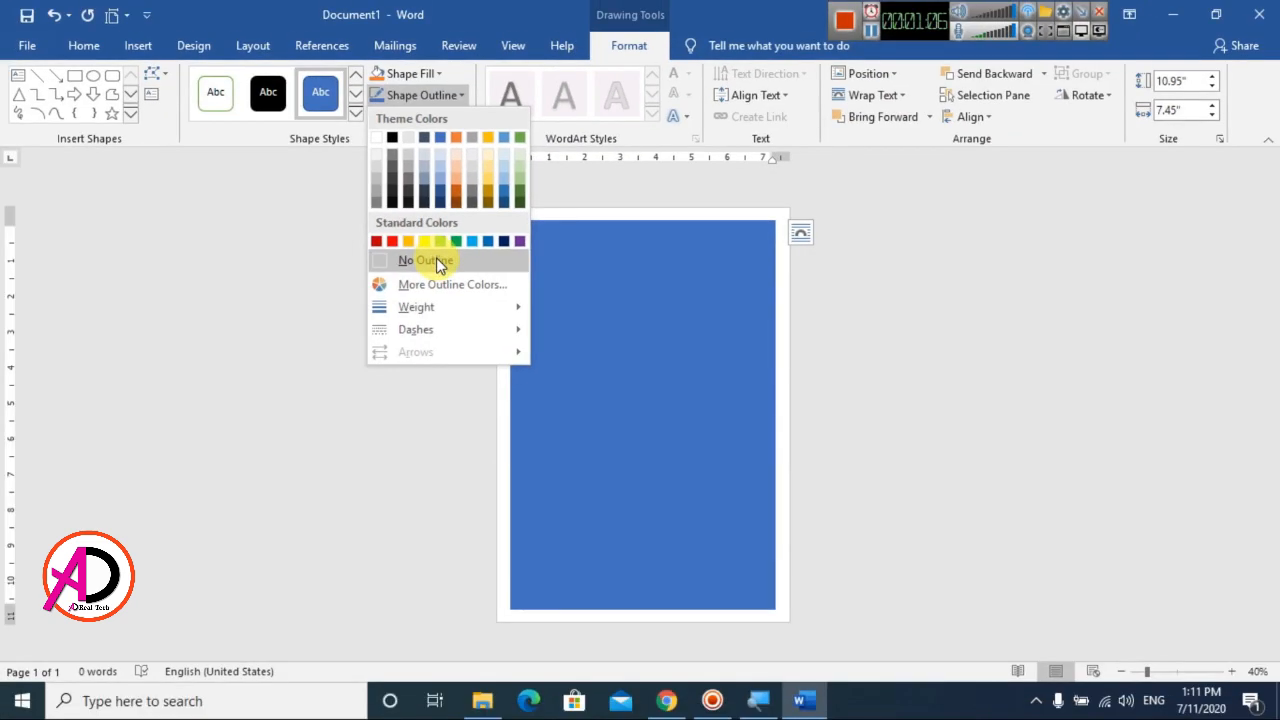
{"action": "left_click", "coordinate": [436, 260]}
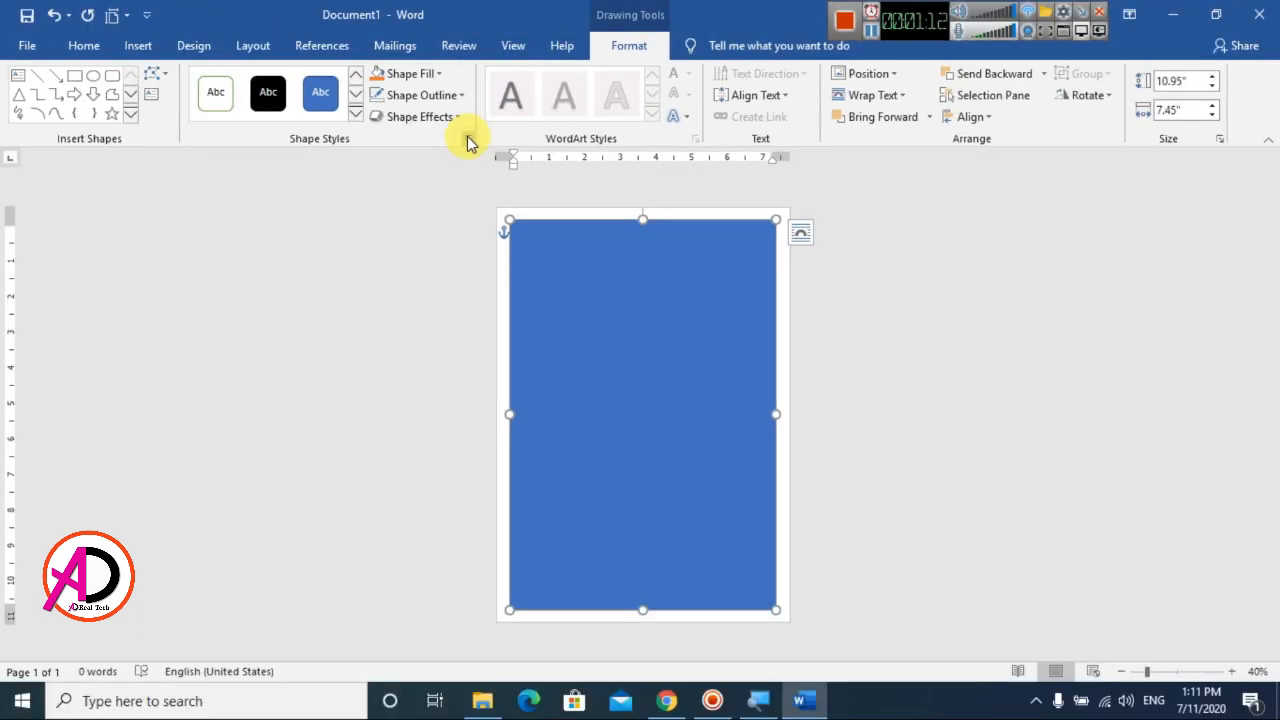
Give the rectangle a gradient fill and reduce it to two gradient stops, at 0% and 100%
{"action": "left_click", "coordinate": [468, 139]}
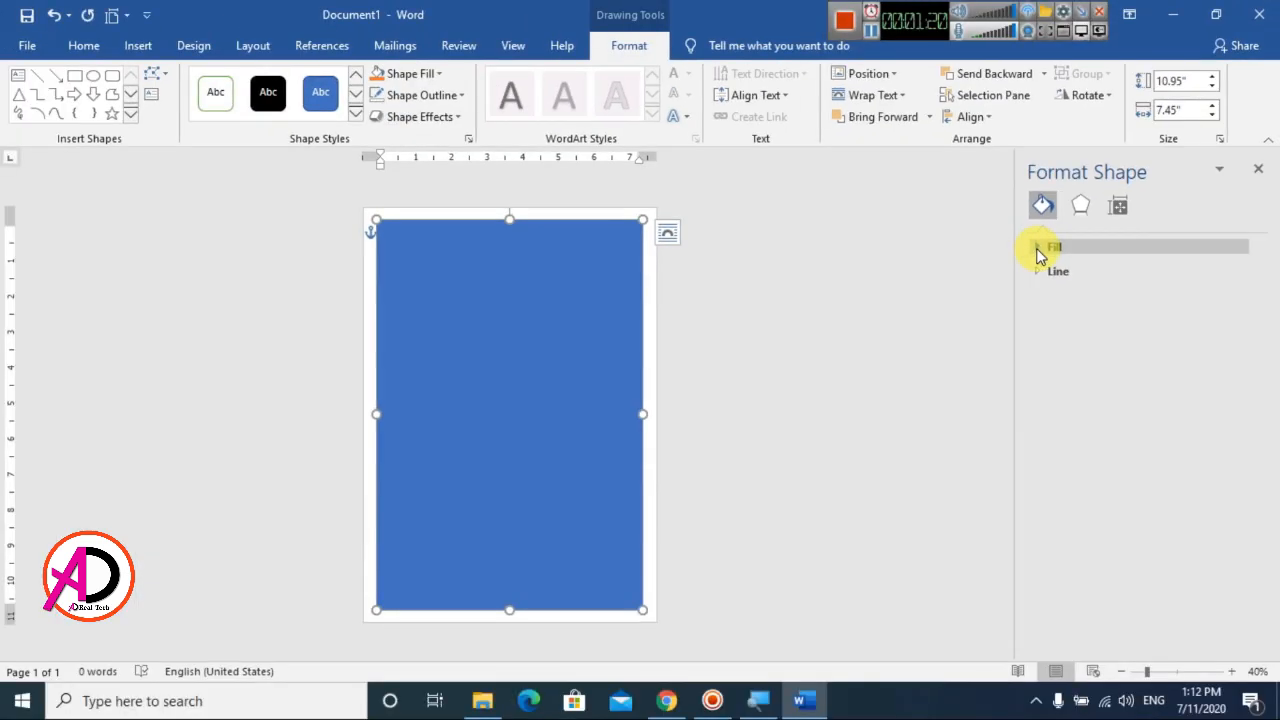
{"action": "left_click", "coordinate": [1040, 250]}
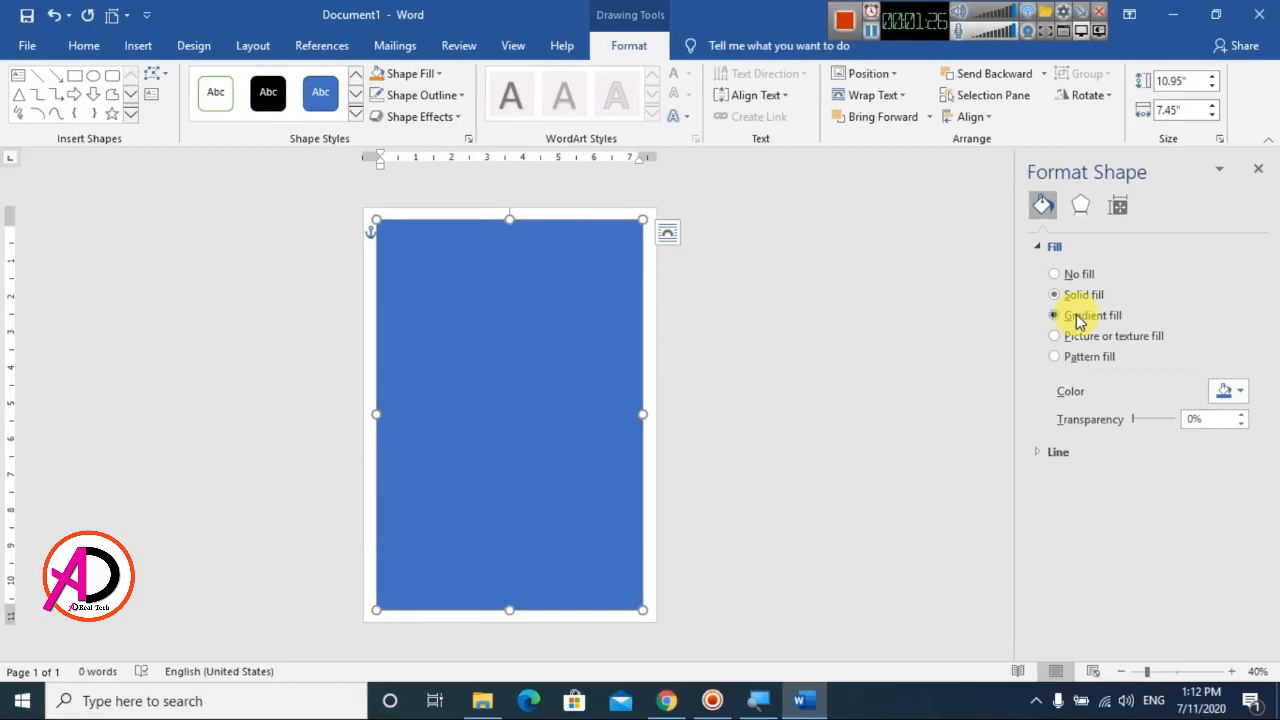
{"action": "left_click", "coordinate": [1076, 314]}
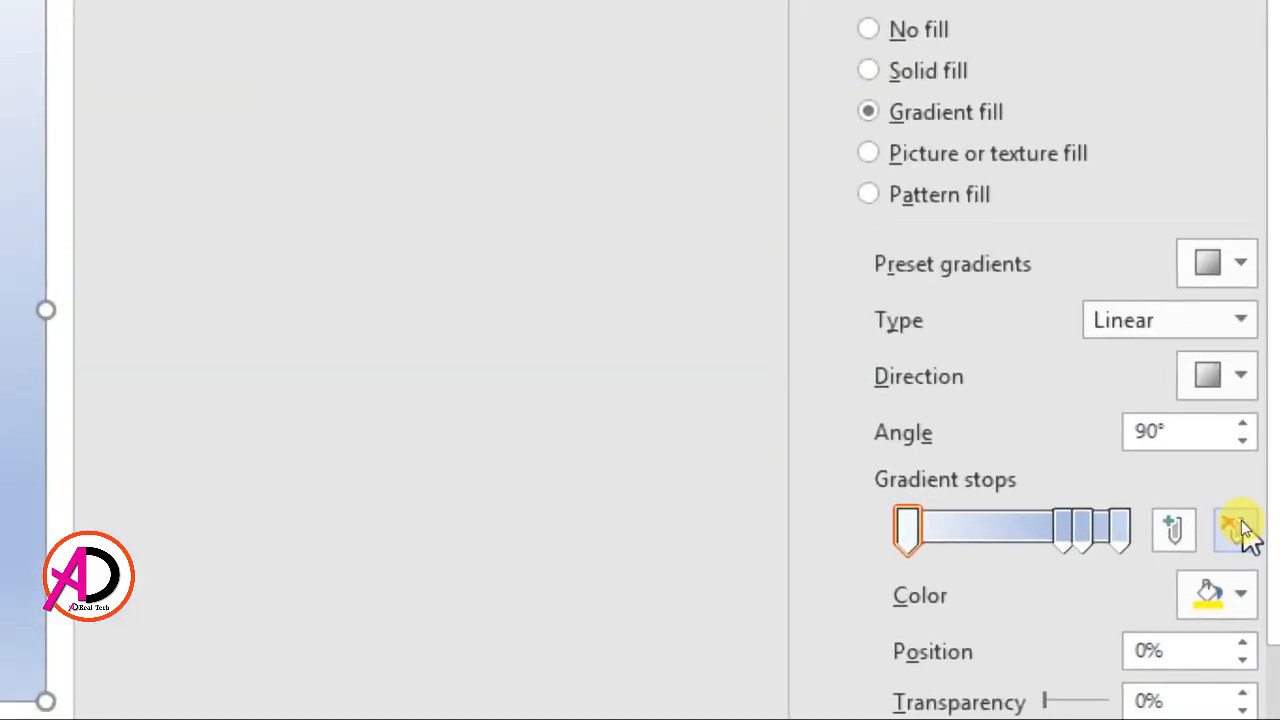
{"action": "left_click", "coordinate": [1240, 530]}
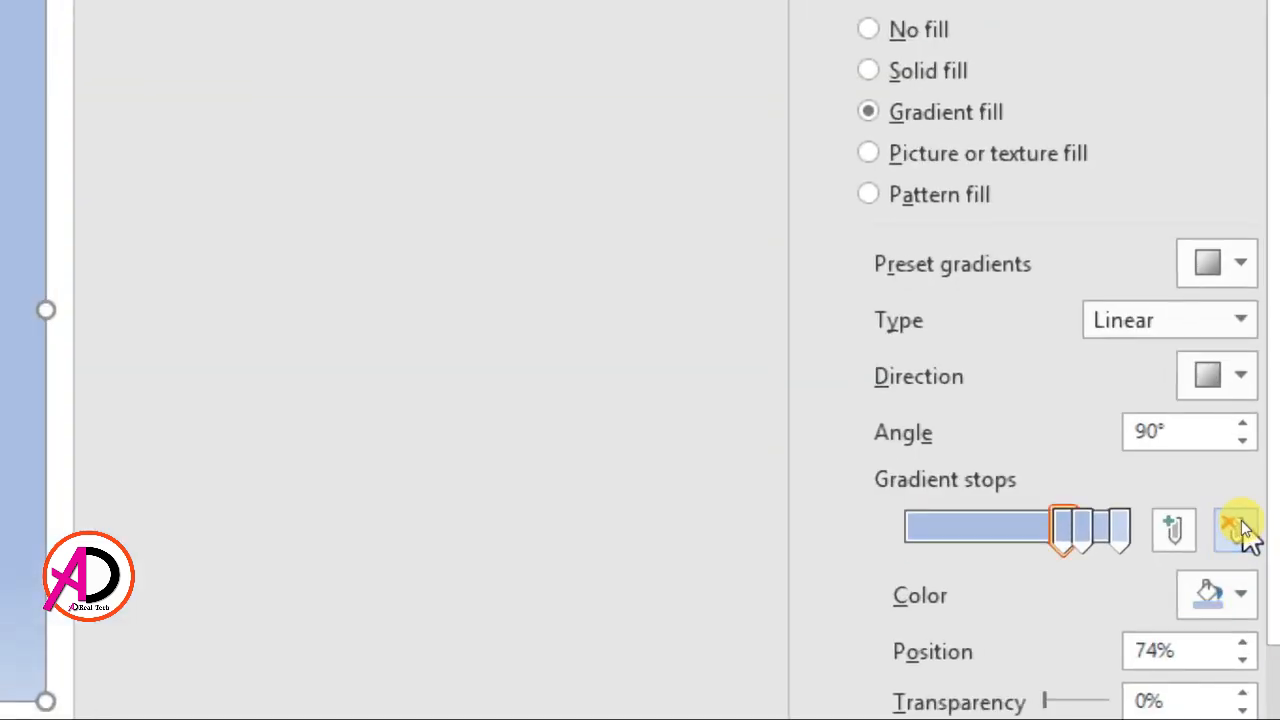
{"action": "left_click", "coordinate": [1120, 528]}
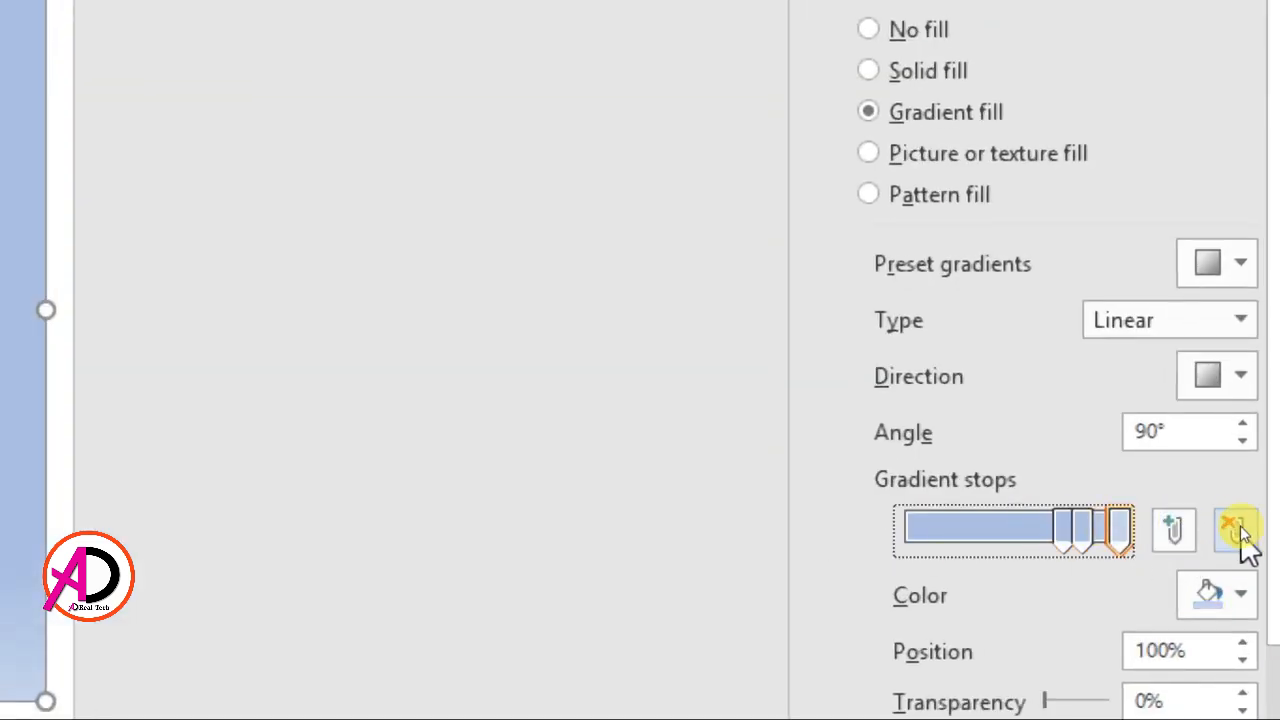
{"action": "left_click", "coordinate": [1232, 530]}
{"action": "left_click_drag", "start_coordinate": [1081, 530], "coordinate": [781, 551]}
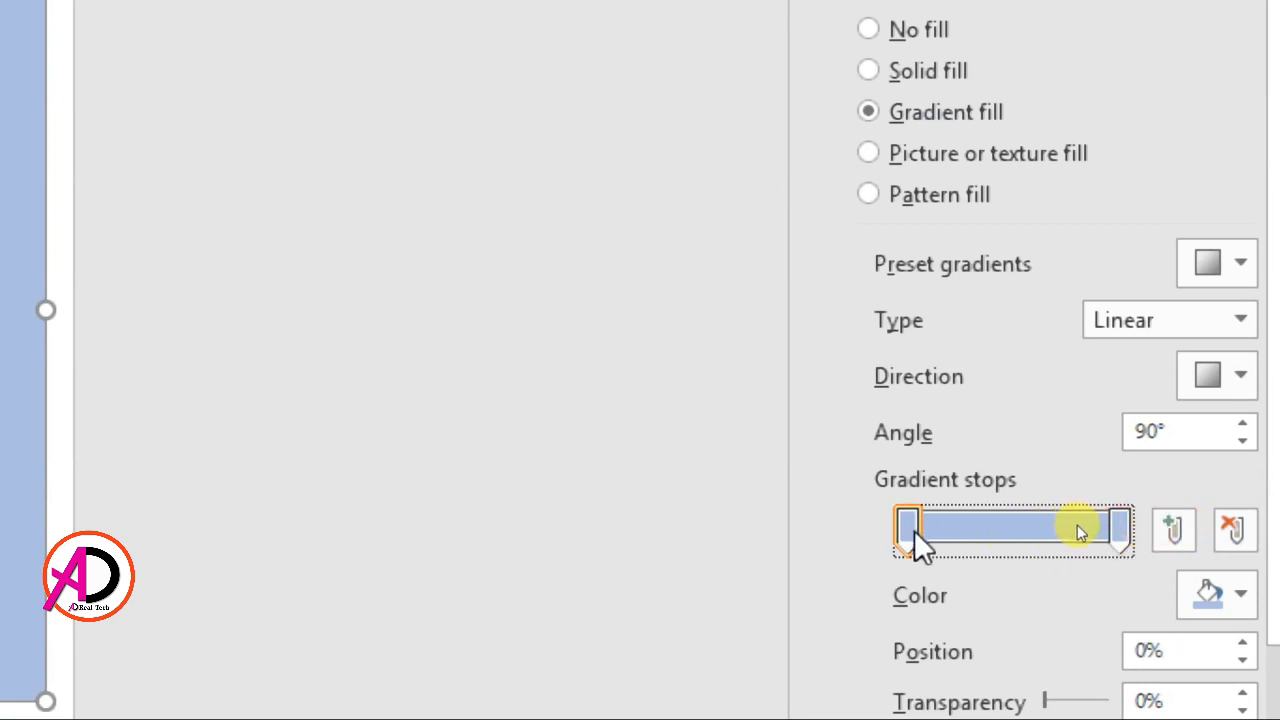
Color the rectangle's gradient stops standard yellow at 0% and standard red at 100%
{"action": "left_click", "coordinate": [1205, 582]}
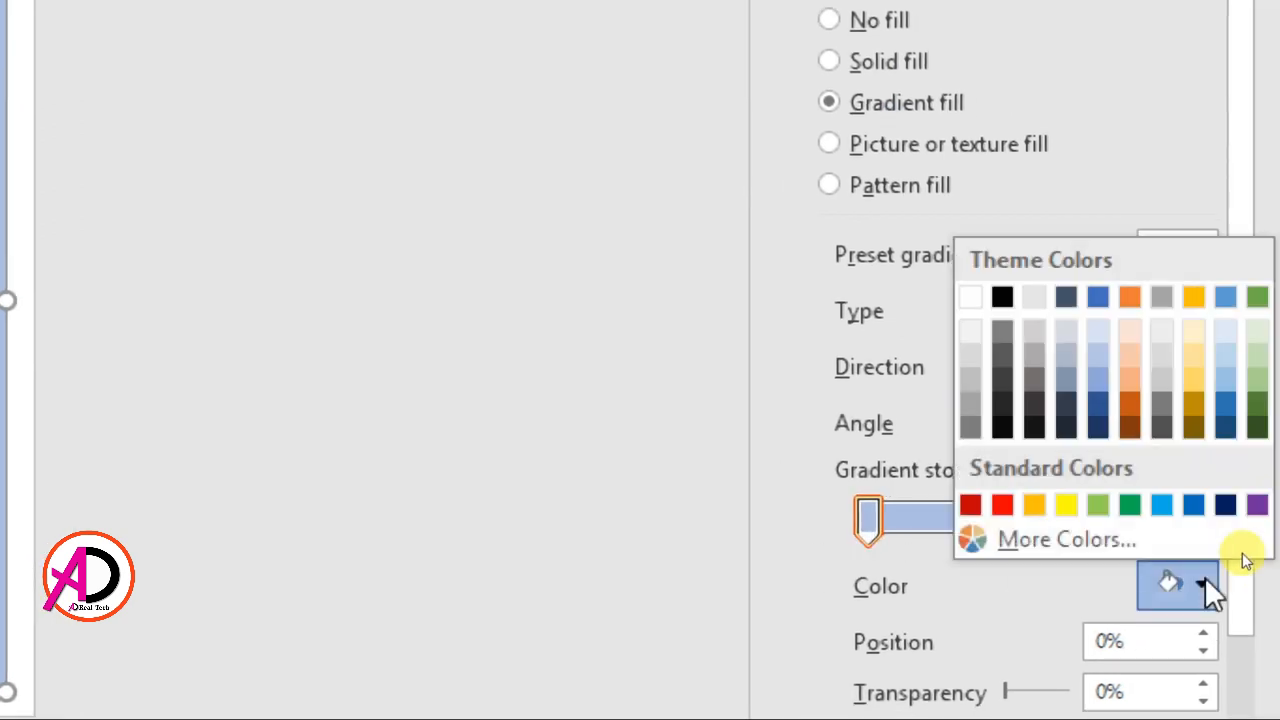
{"action": "left_click", "coordinate": [1066, 505]}
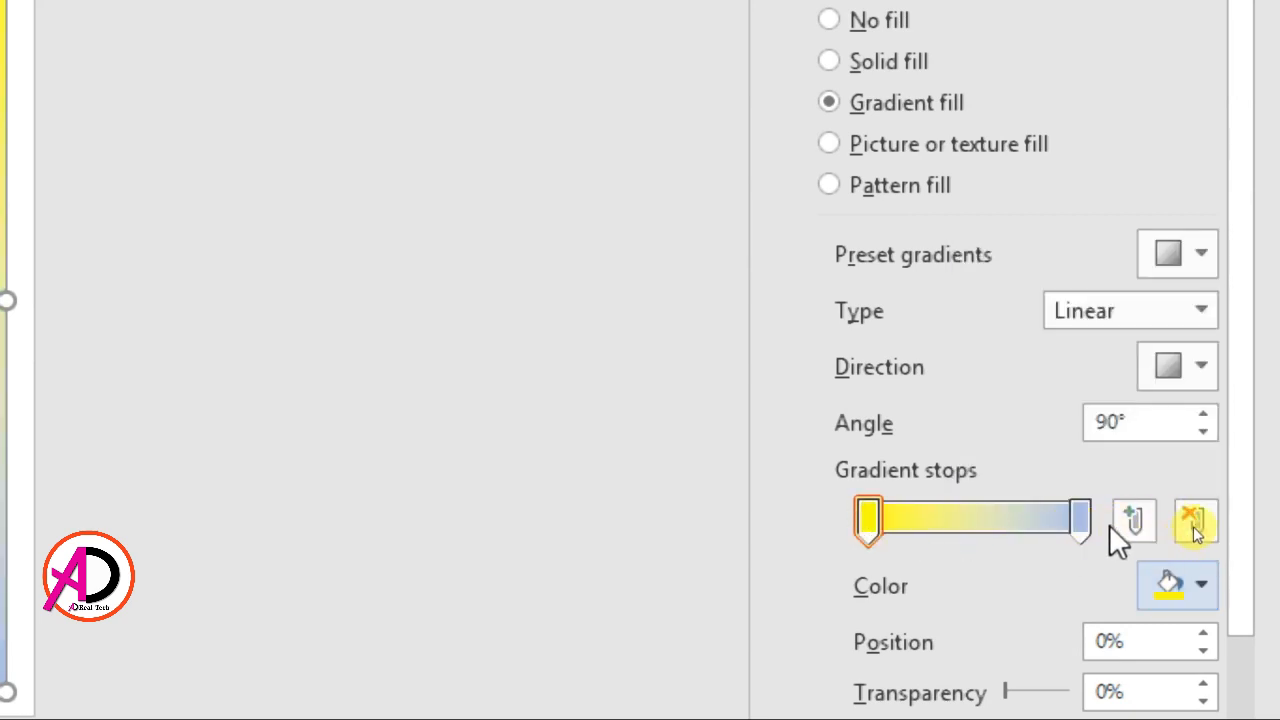
{"action": "left_click", "coordinate": [1086, 522]}
{"action": "left_click", "coordinate": [1205, 584]}
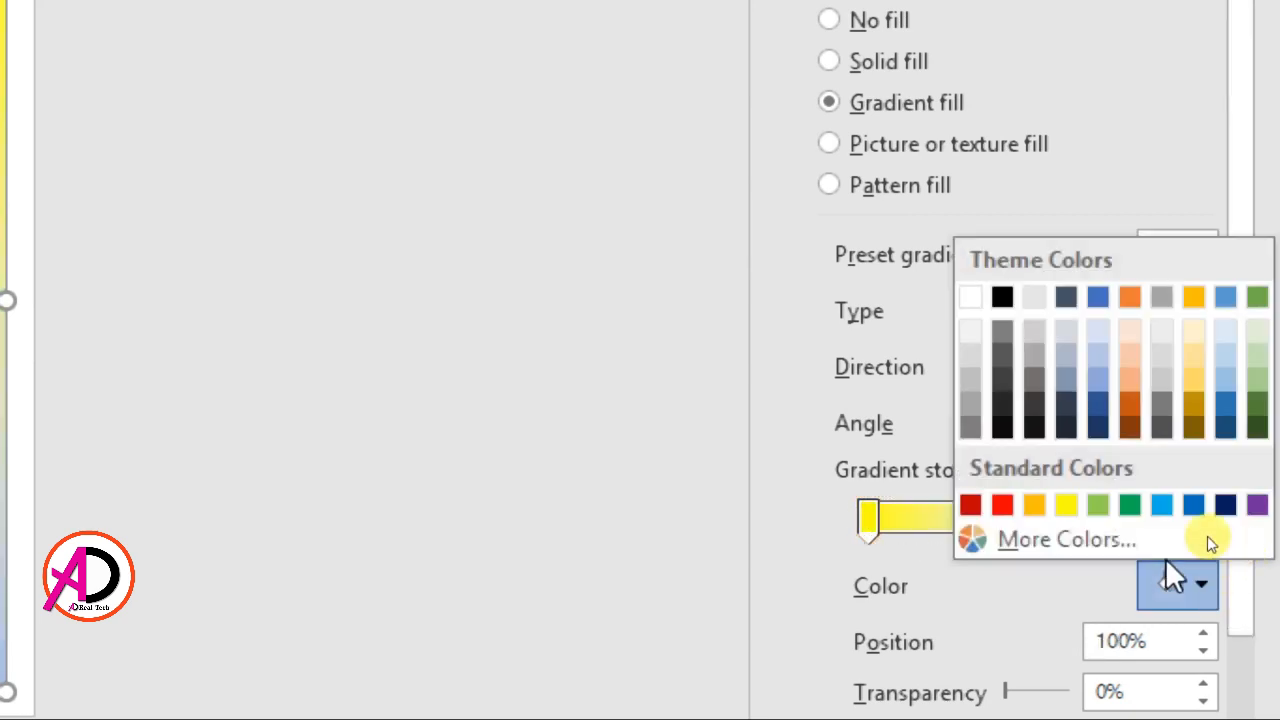
{"action": "left_click", "coordinate": [998, 500]}
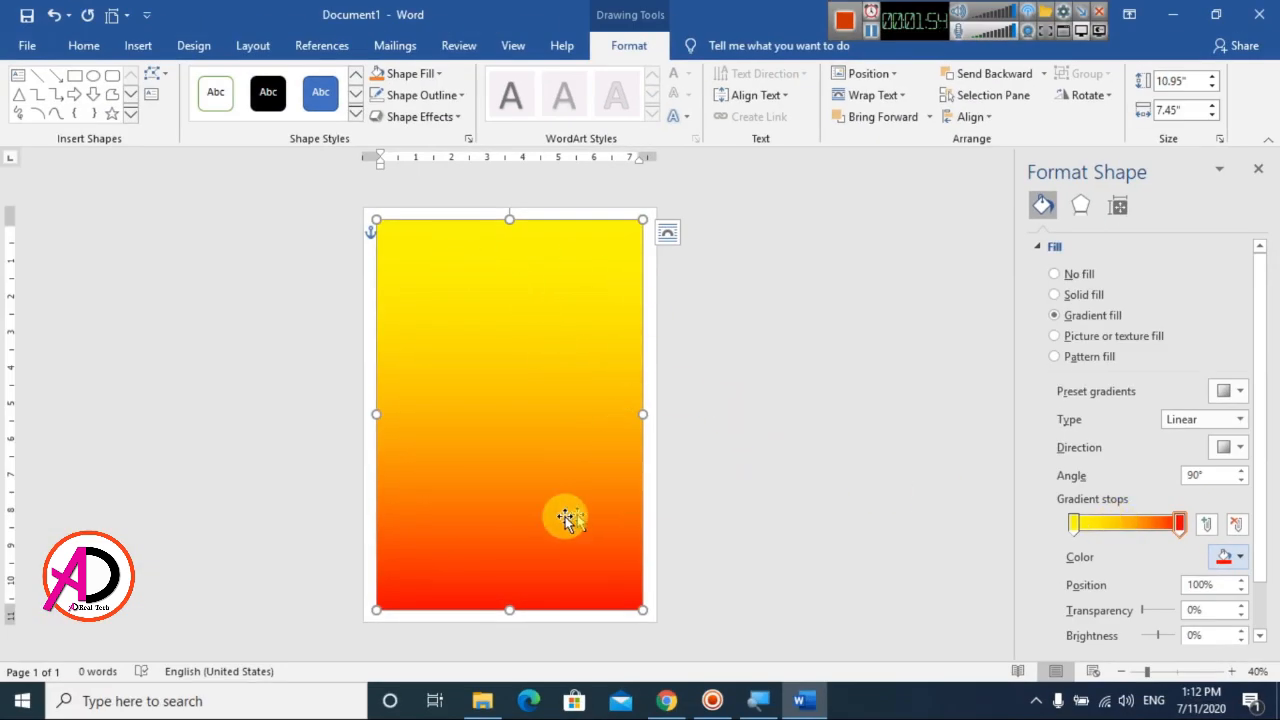
Add an orange gradient stop at 43% and set the linear gradient's direction to Linear Right
{"action": "left_click", "coordinate": [1126, 532]}
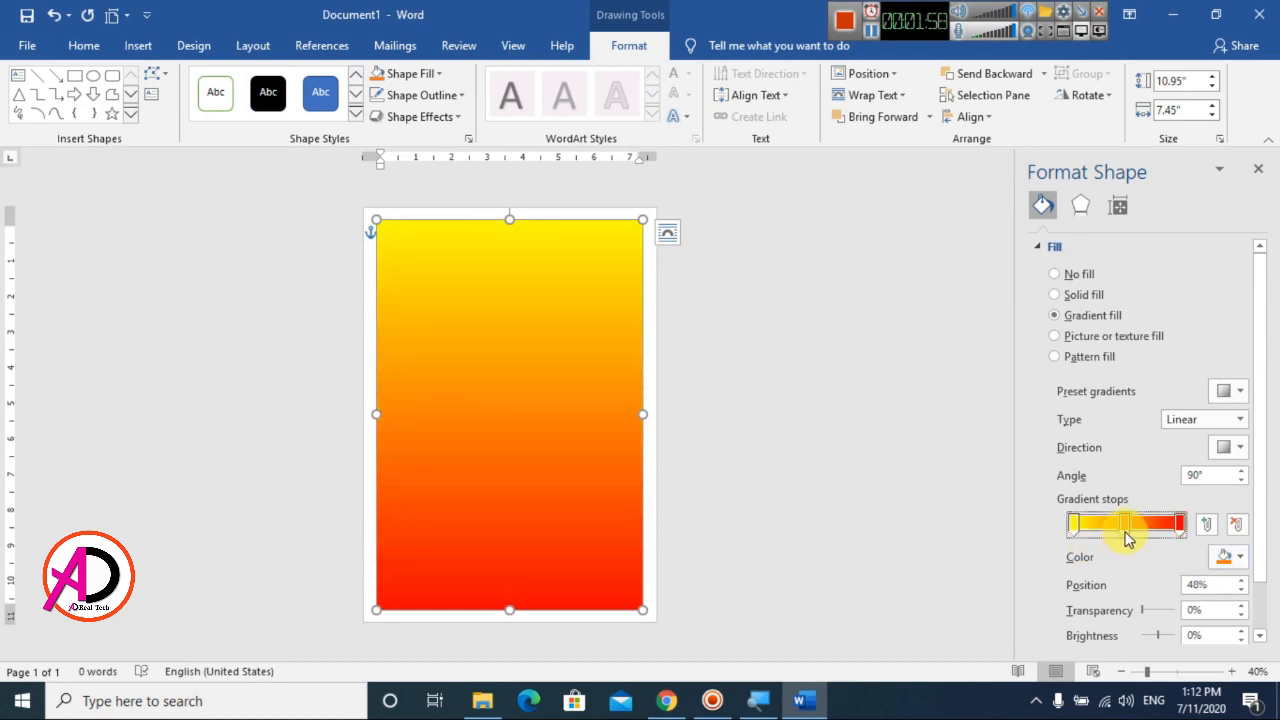
{"action": "mouse_move", "coordinate": [1133, 540]}
{"action": "left_mouse_down"}
{"action": "mouse_move", "coordinate": [1144, 543]}
{"action": "mouse_move", "coordinate": [1117, 540]}
{"action": "left_mouse_up"}
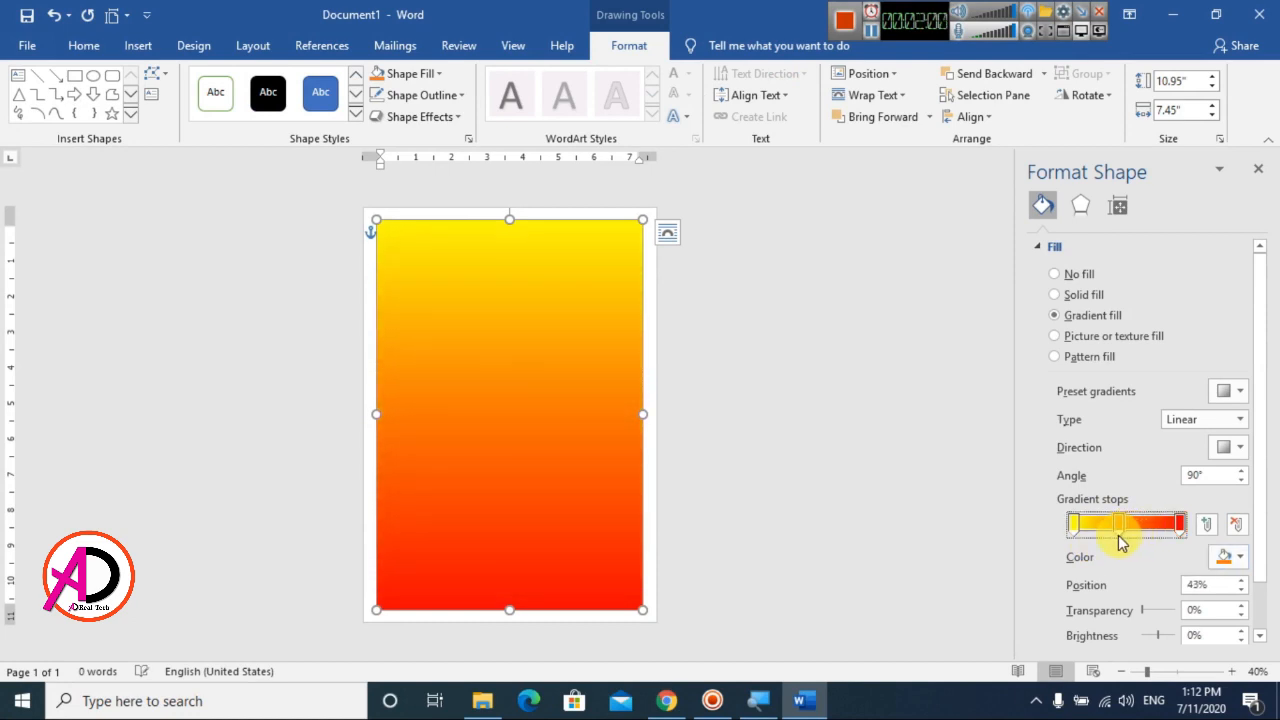
{"action": "left_click", "coordinate": [1240, 419]}
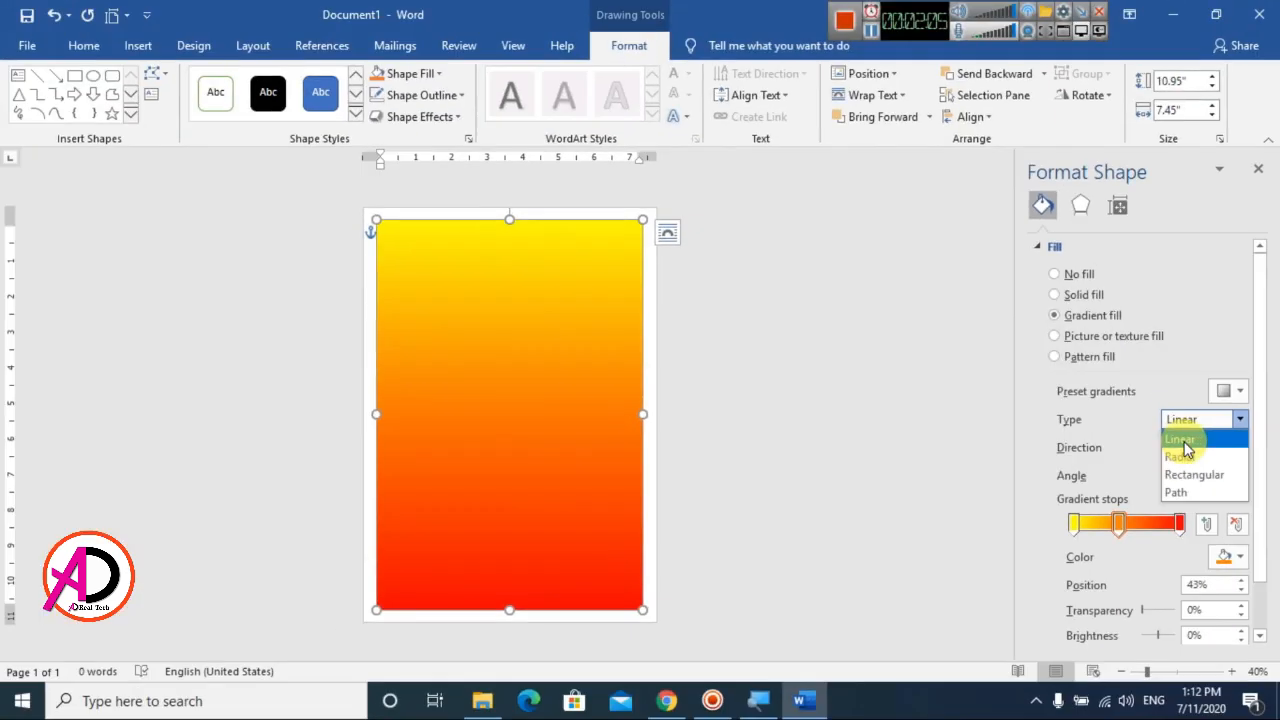
{"action": "left_click", "coordinate": [1181, 440]}
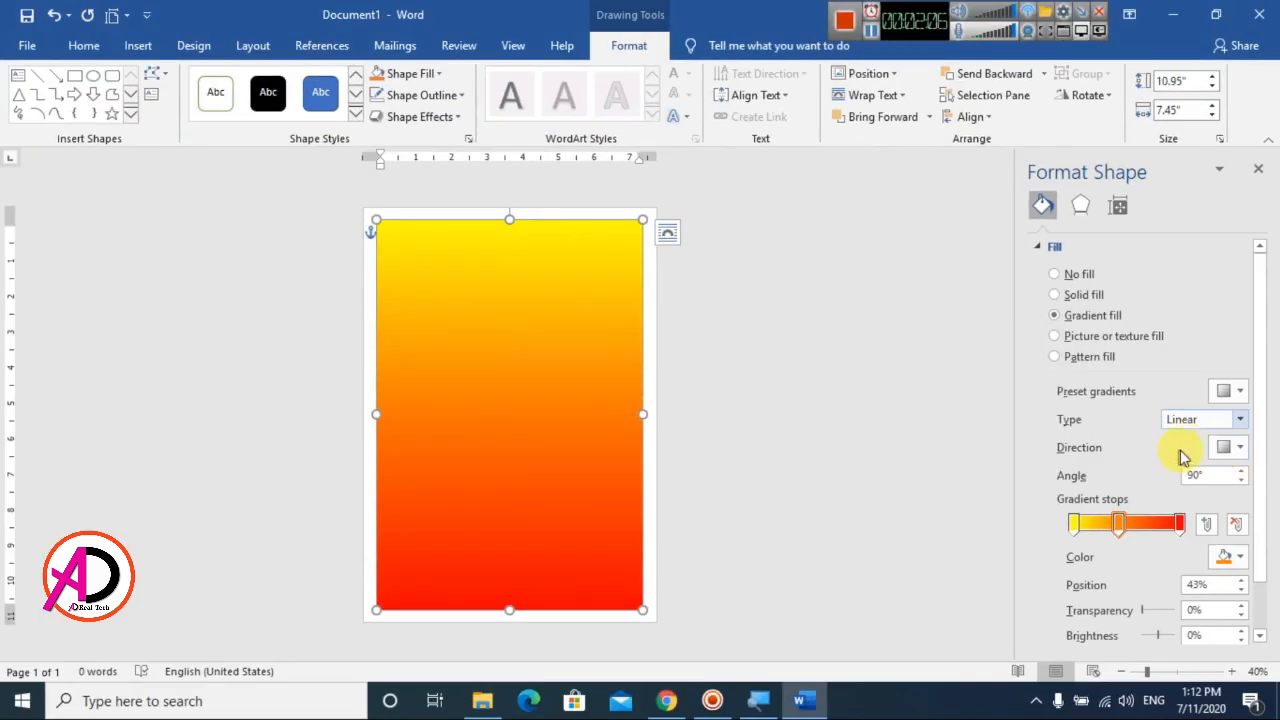
{"action": "left_click", "coordinate": [1243, 452]}
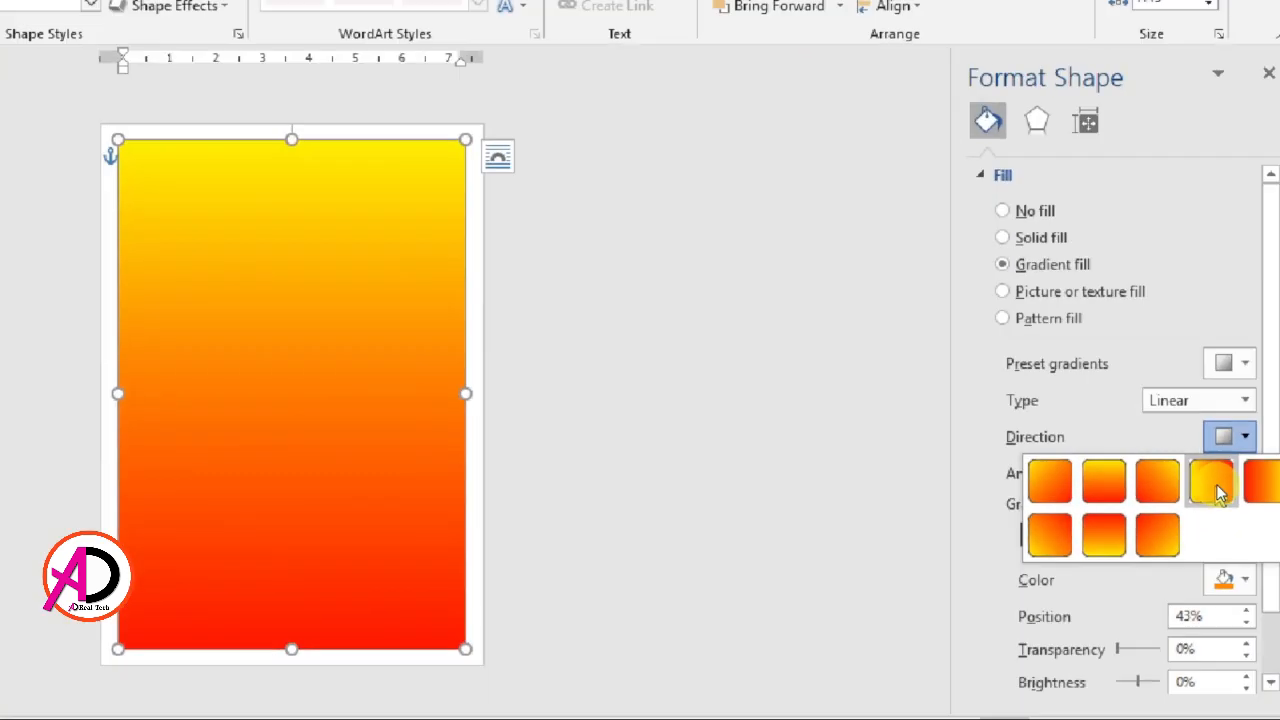
{"action": "left_click", "coordinate": [1216, 484]}
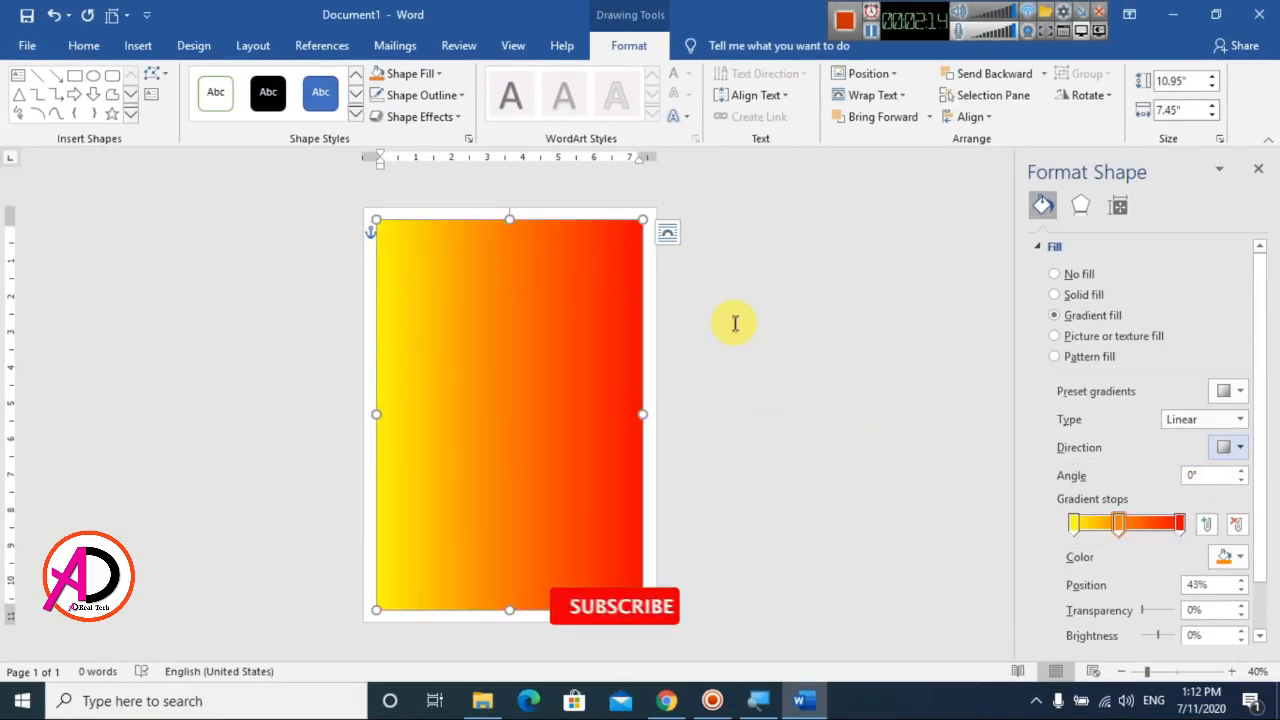
Set the gradient angle to 10°, with the middle stop at 47% and the red stop at 97%
{"action": "left_click_drag", "start_coordinate": [1118, 524], "coordinate": [1125, 533]}
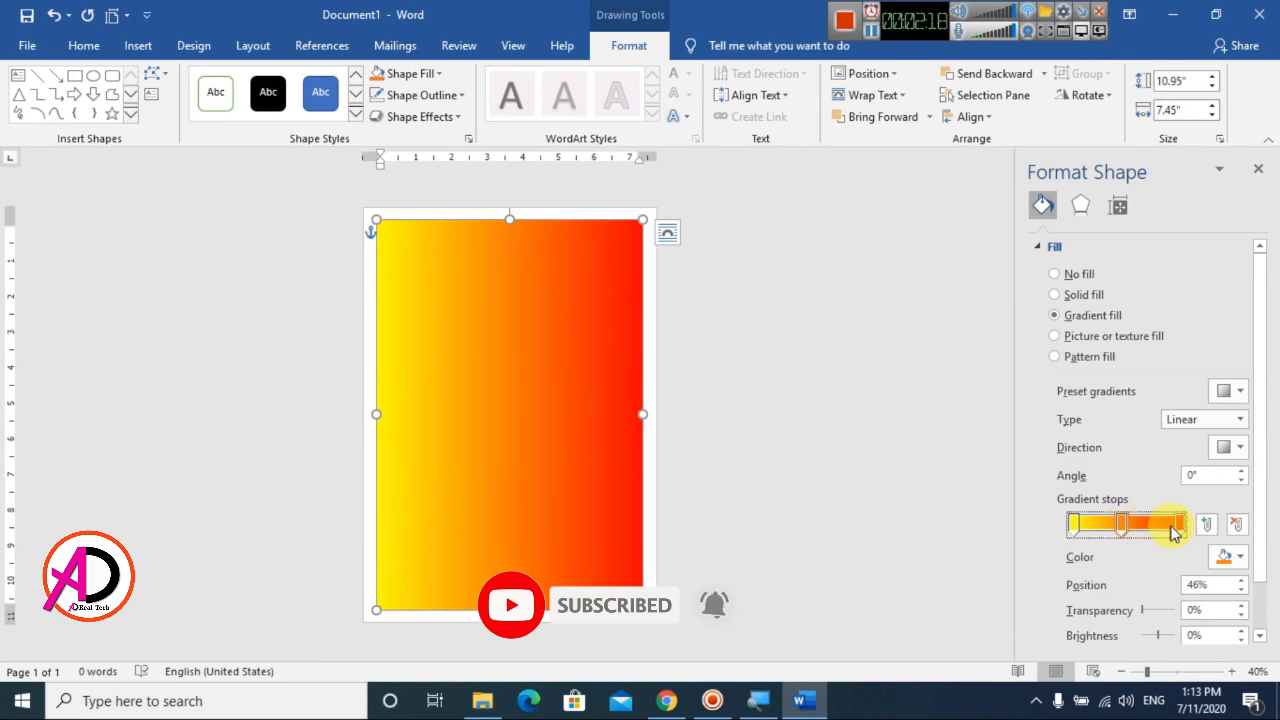
{"action": "left_click", "coordinate": [1243, 482]}
{"action": "left_click", "coordinate": [1240, 471]}
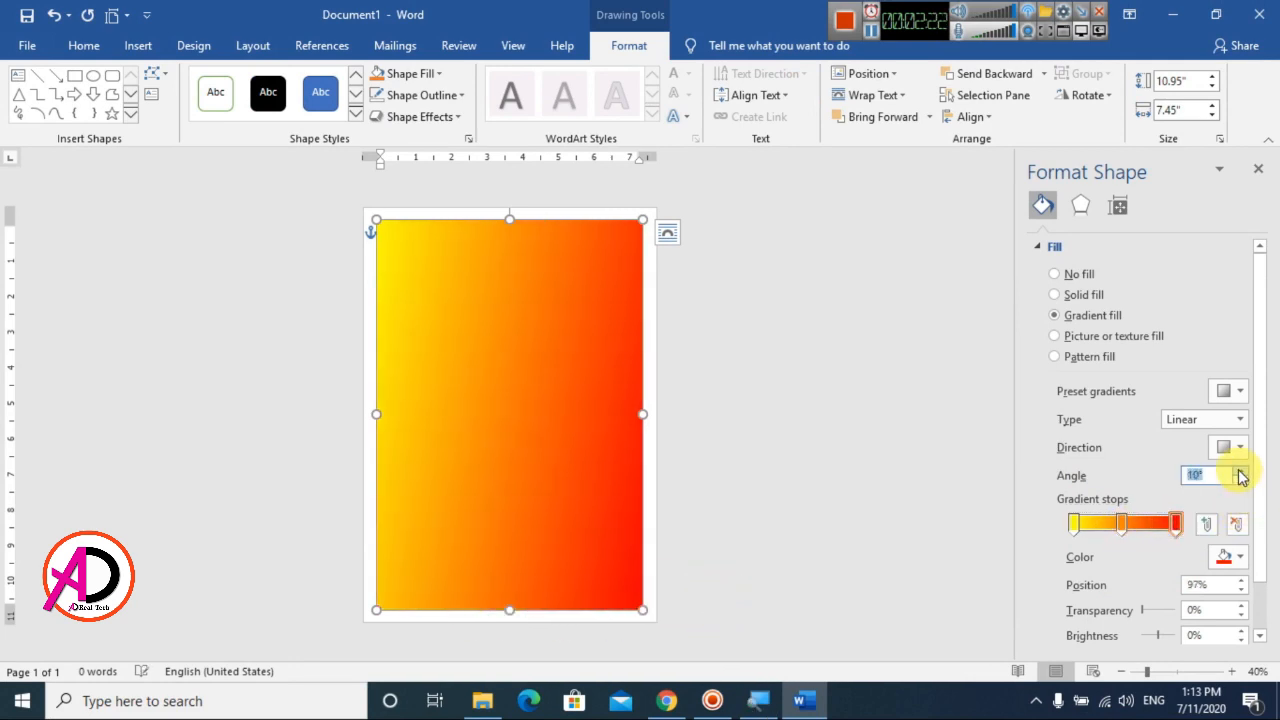
{"action": "left_click", "coordinate": [1120, 522]}
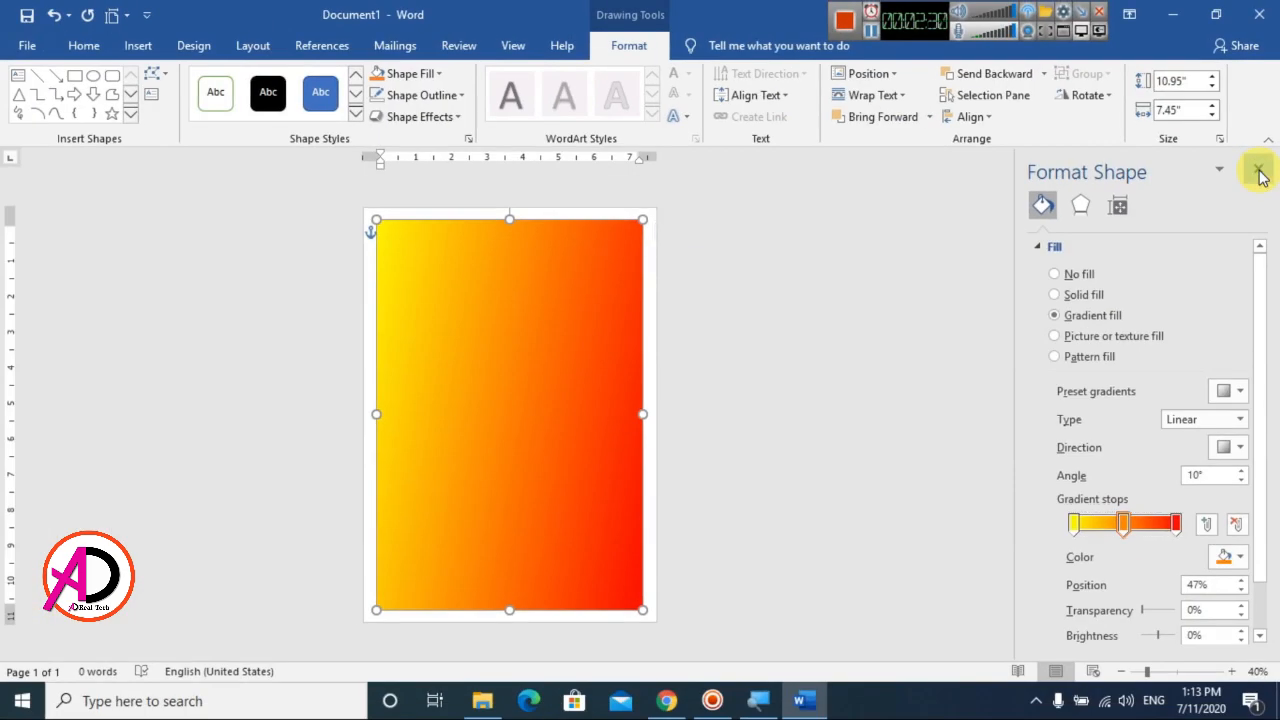
{"action": "left_click", "coordinate": [1259, 171]}
{"action": "left_click", "coordinate": [1002, 340]}
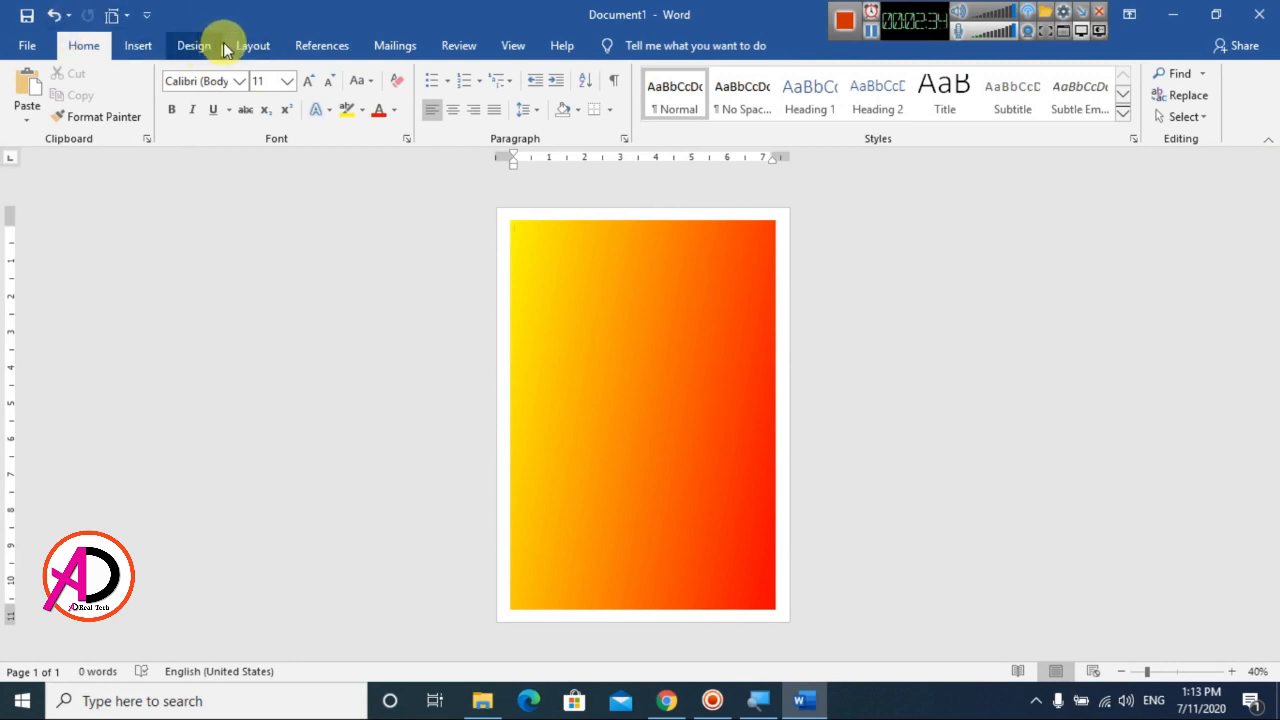
Set the page color to the standard green
{"action": "left_click", "coordinate": [193, 47]}
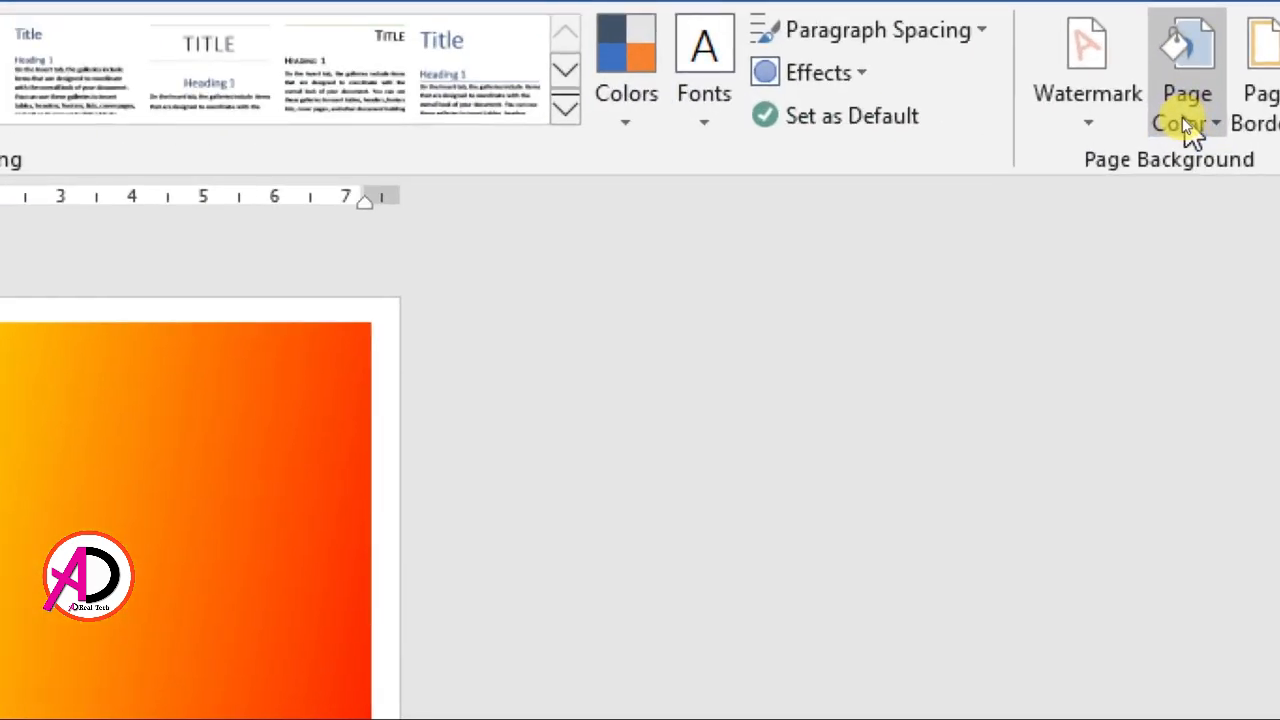
{"action": "left_click", "coordinate": [1182, 117]}
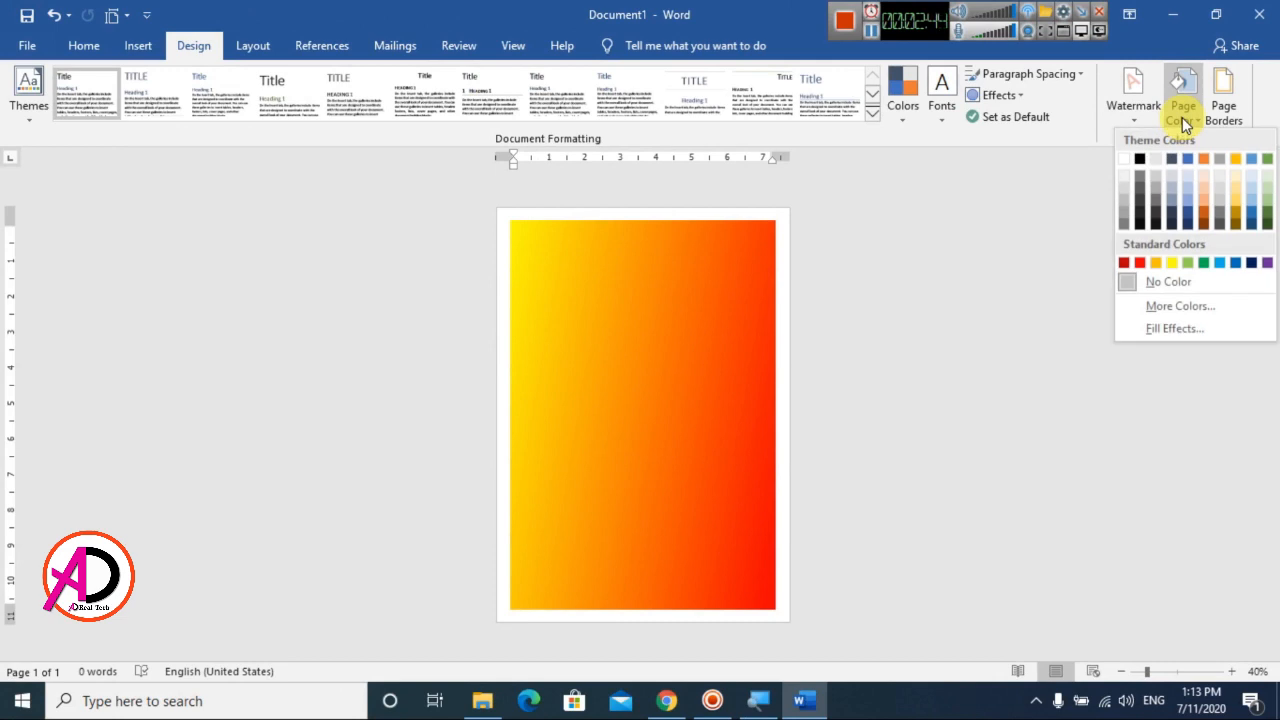
{"action": "left_click", "coordinate": [1205, 266]}
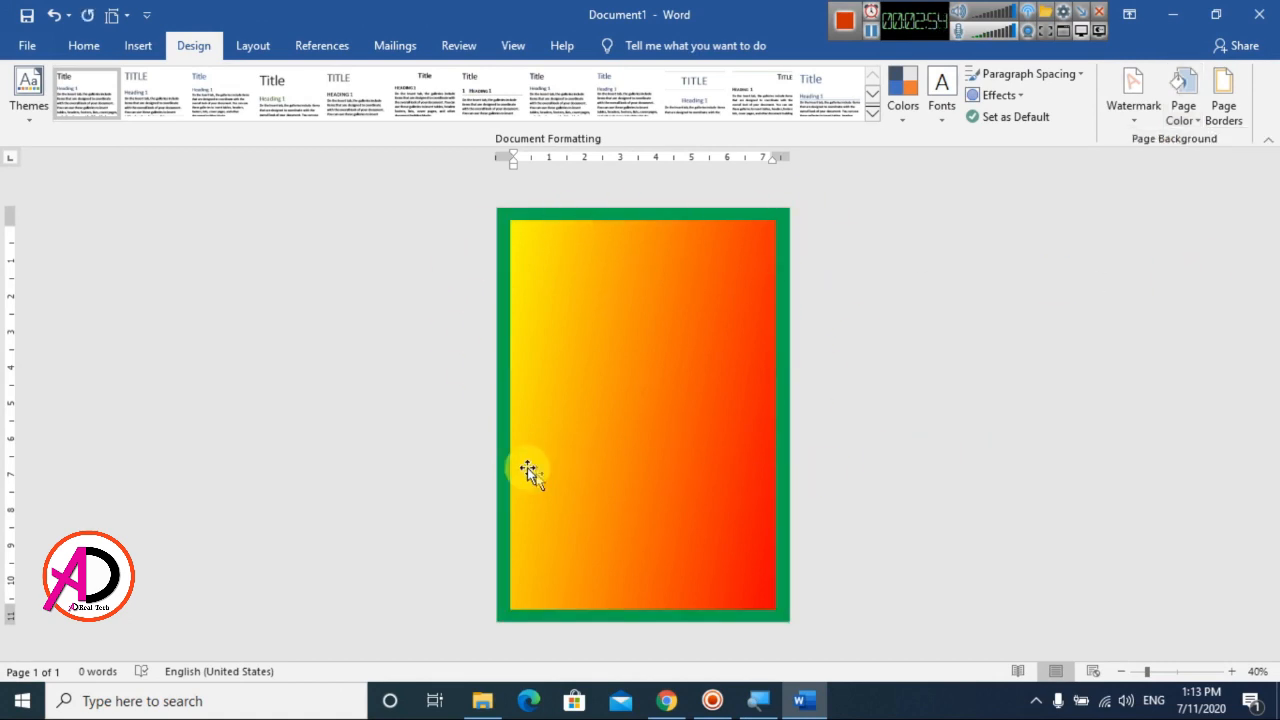
Insert the picture PNGPIX-COM-Narendra-Modi-PNG-Transparent-Image-1-500x534 from the Desktop folder into the page
{"action": "scroll", "coordinate": [758, 416], "scroll_direction": "down", "scroll_amount": 1}
{"action": "scroll", "coordinate": [758, 416], "scroll_direction": "up", "scroll_amount": 1}
{"action": "left_click", "coordinate": [140, 46]}
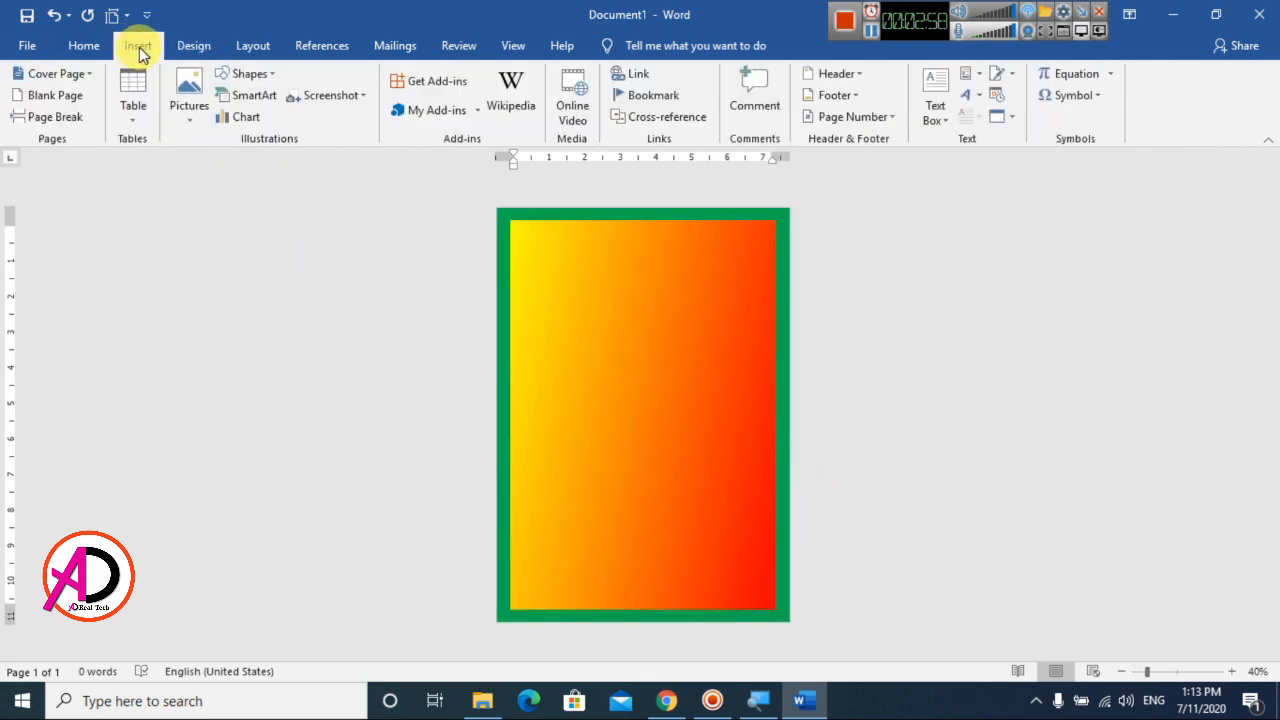
{"action": "left_click", "coordinate": [183, 97]}
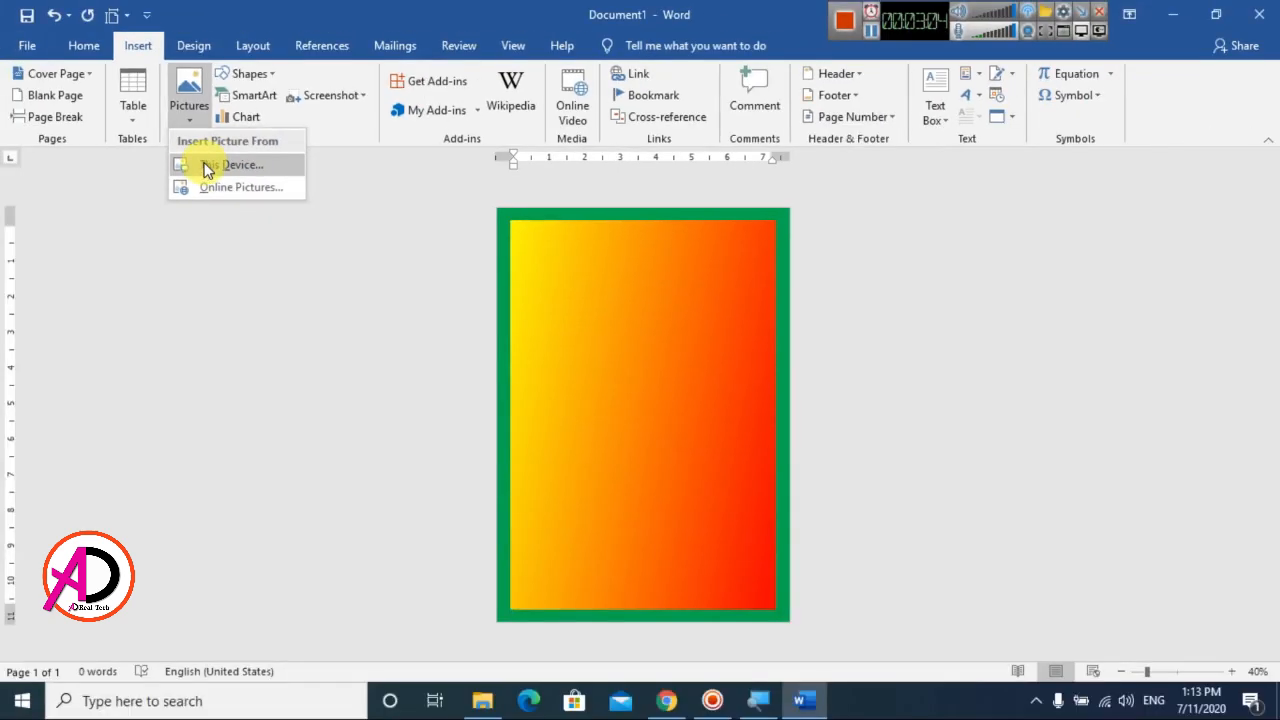
{"action": "left_click", "coordinate": [212, 172]}
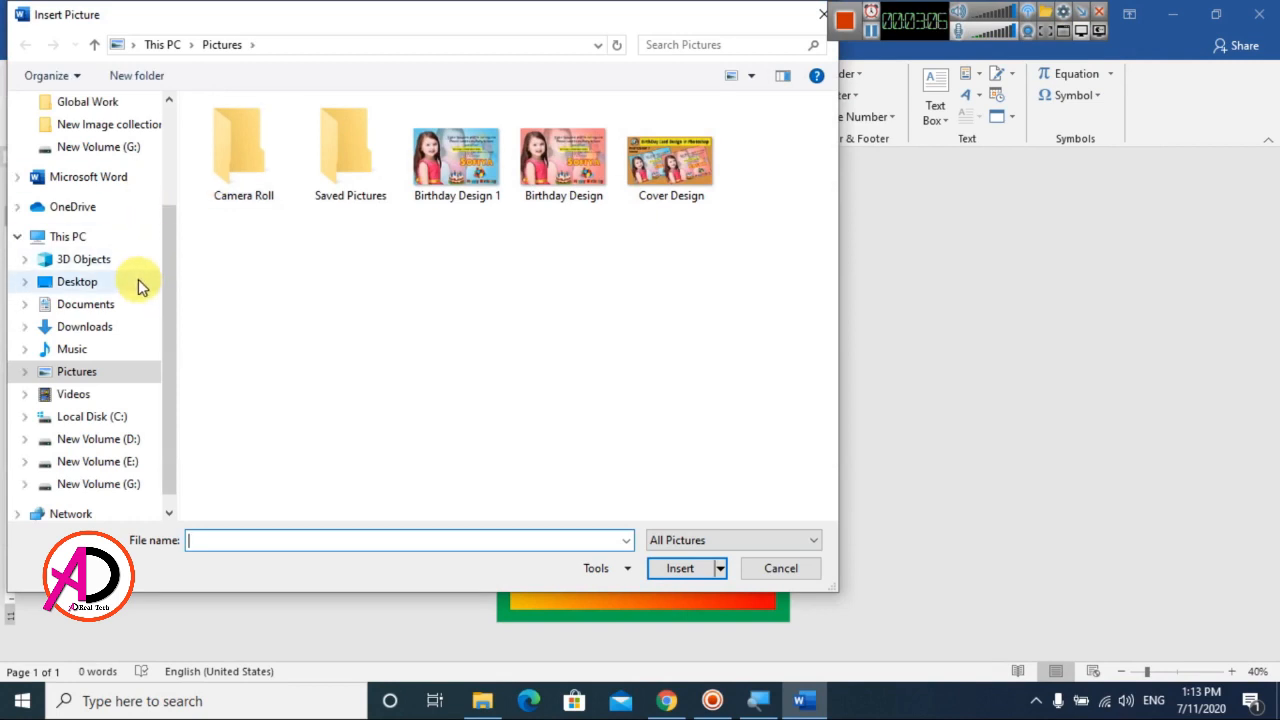
{"action": "left_click", "coordinate": [93, 285]}
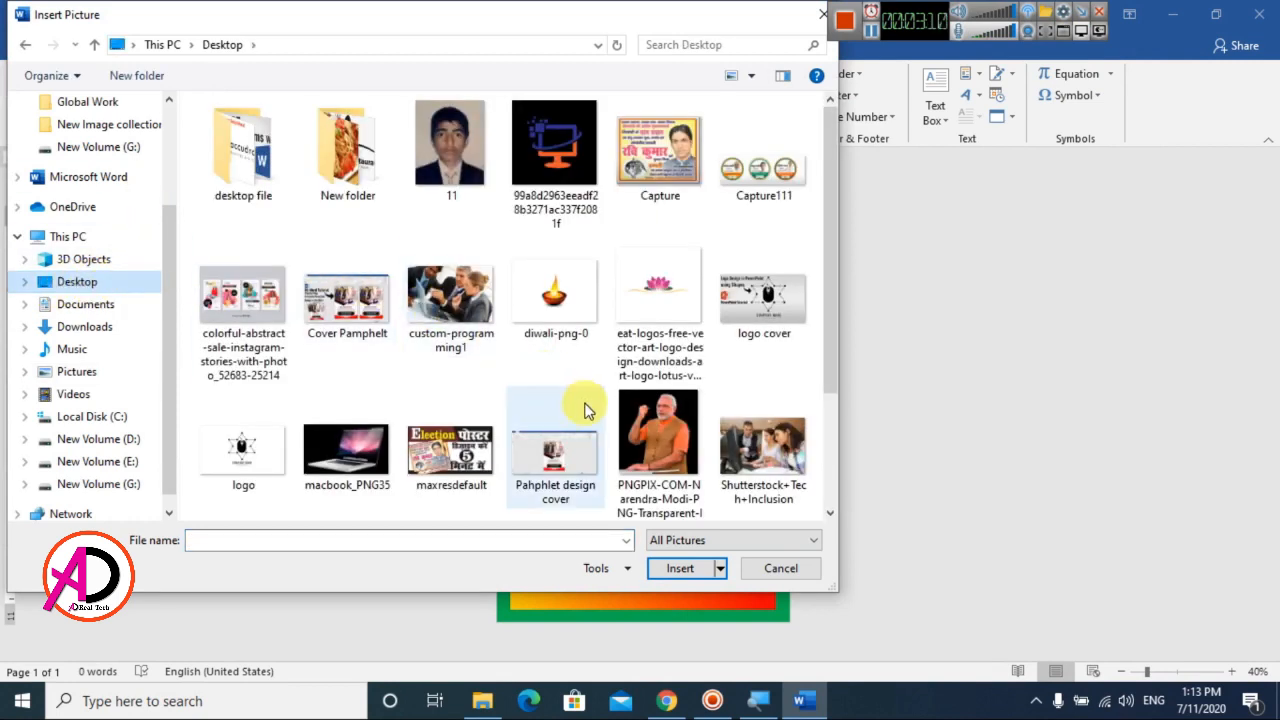
{"action": "left_click", "coordinate": [650, 420]}
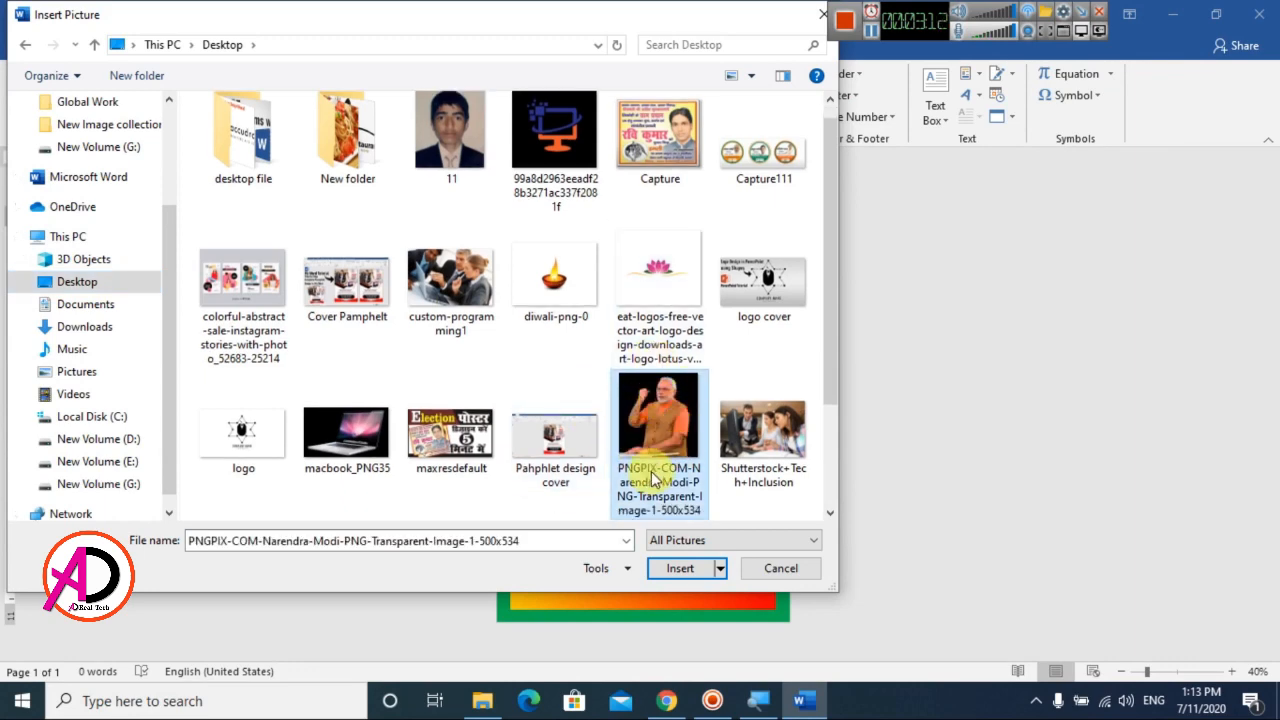
{"action": "left_click", "coordinate": [678, 570]}
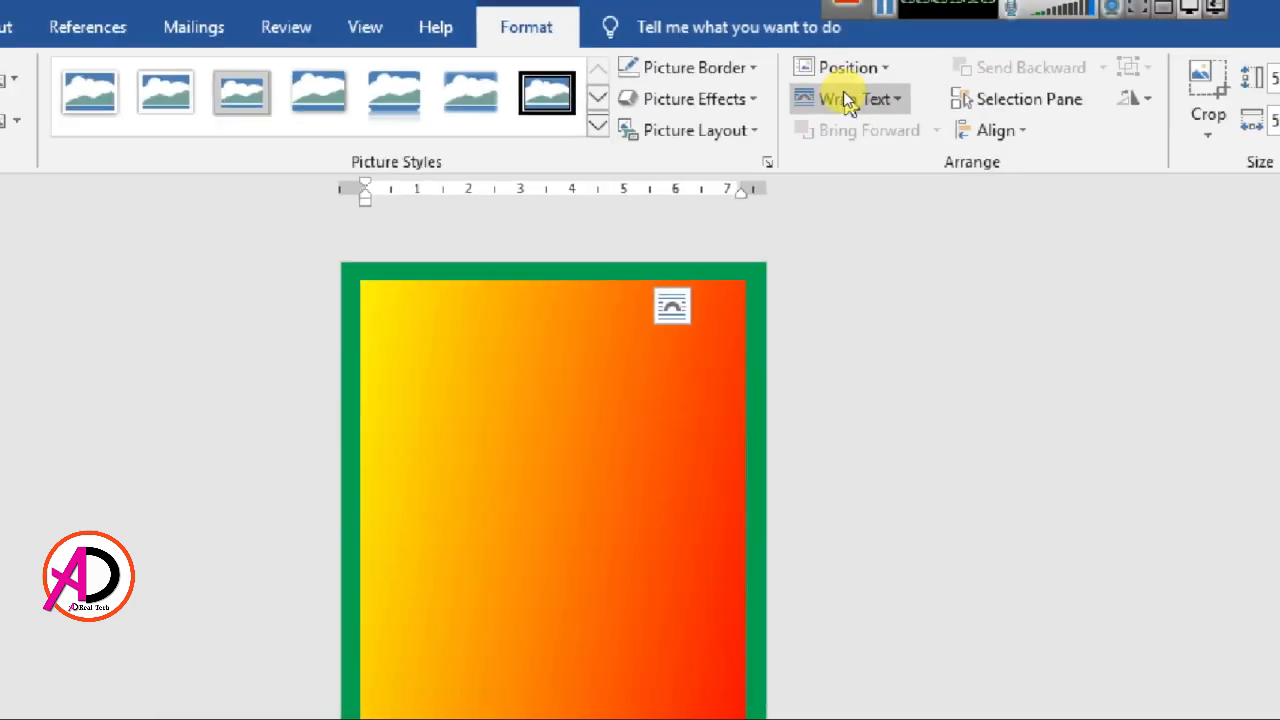
Set the man's picture to In Front of Text and crop its right side and its bottom below the forearm
{"action": "left_click", "coordinate": [843, 91]}
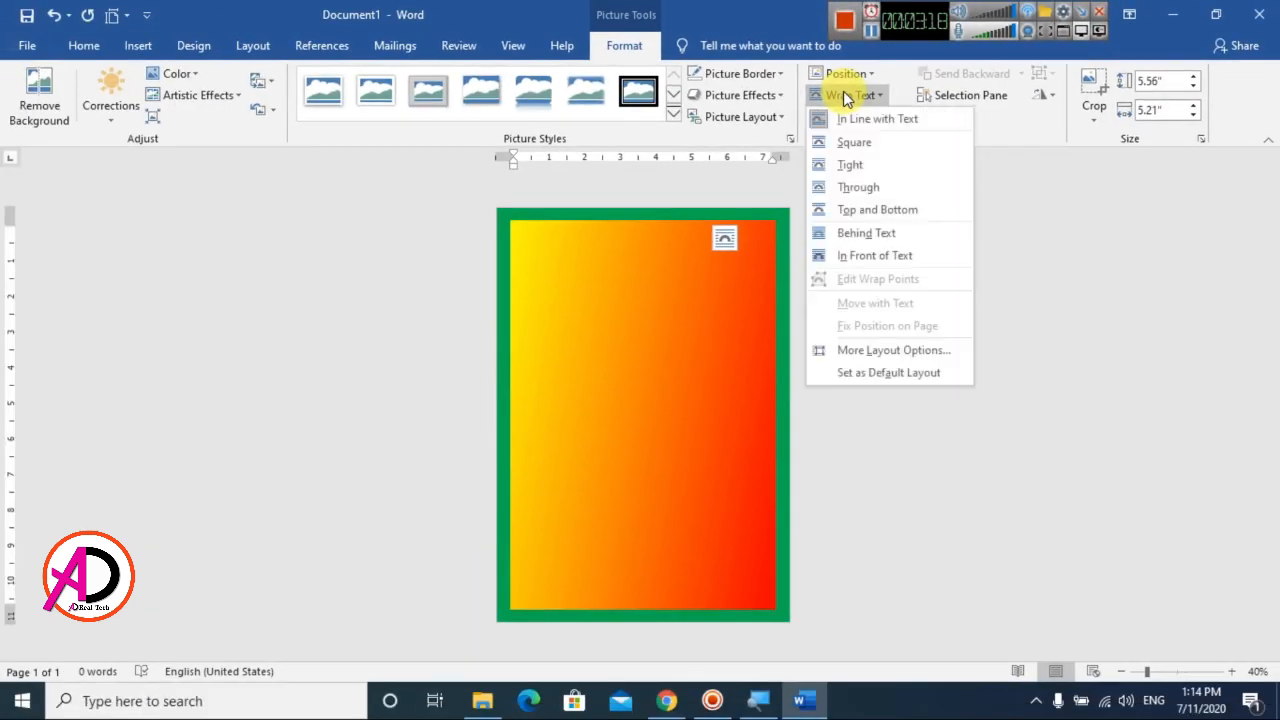
{"action": "left_click", "coordinate": [872, 256]}
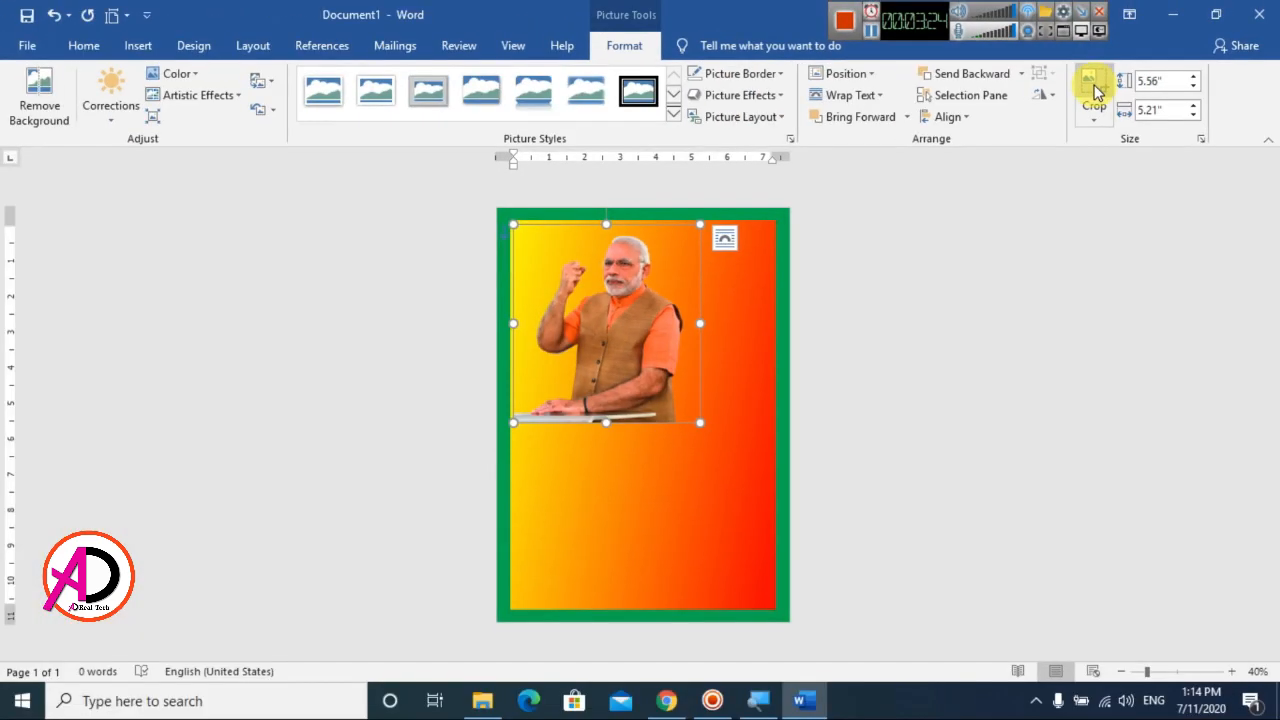
{"action": "left_click", "coordinate": [1094, 92]}
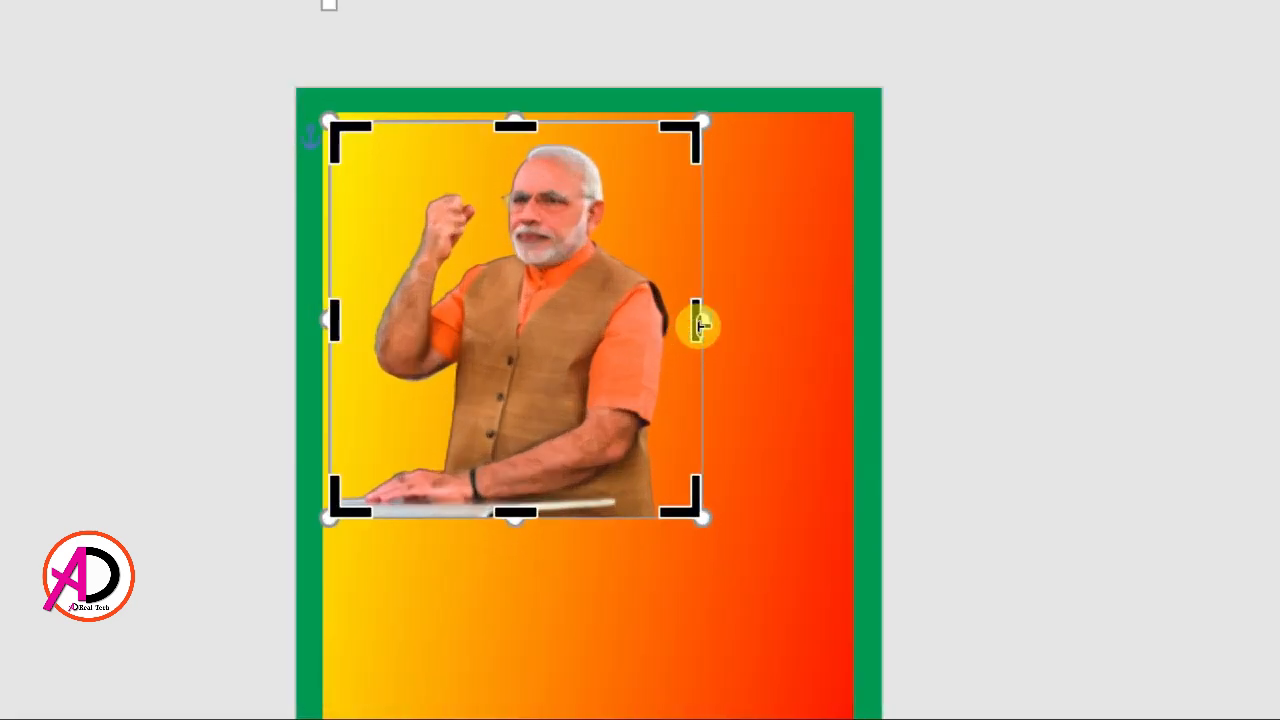
{"action": "left_click_drag", "start_coordinate": [698, 325], "coordinate": [662, 325]}
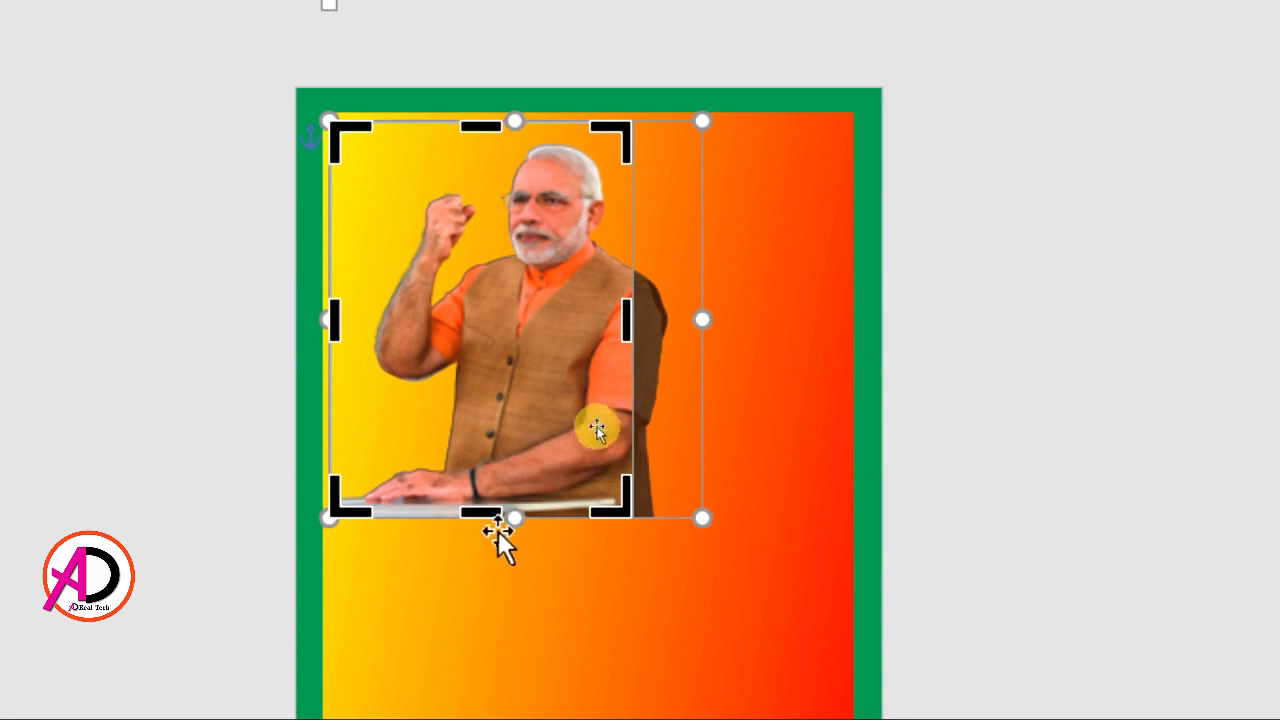
{"action": "left_click_drag", "start_coordinate": [483, 513], "coordinate": [483, 470]}
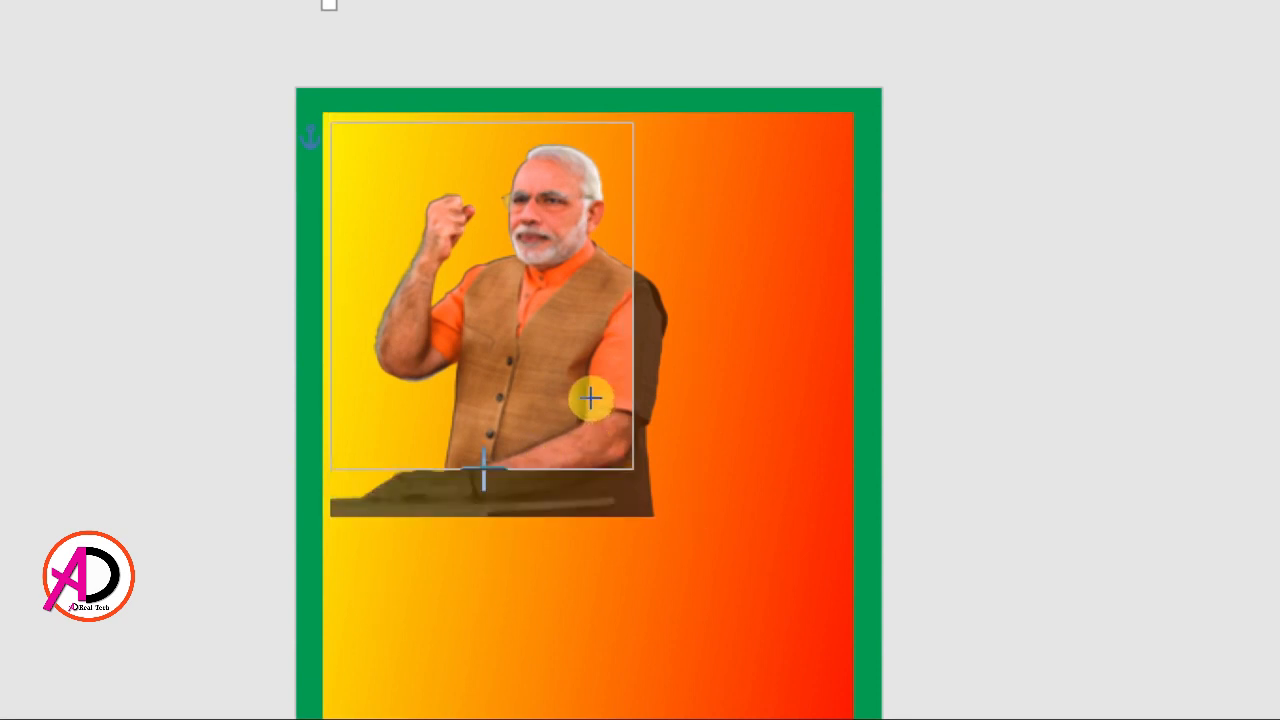
{"action": "left_click", "coordinate": [946, 332]}
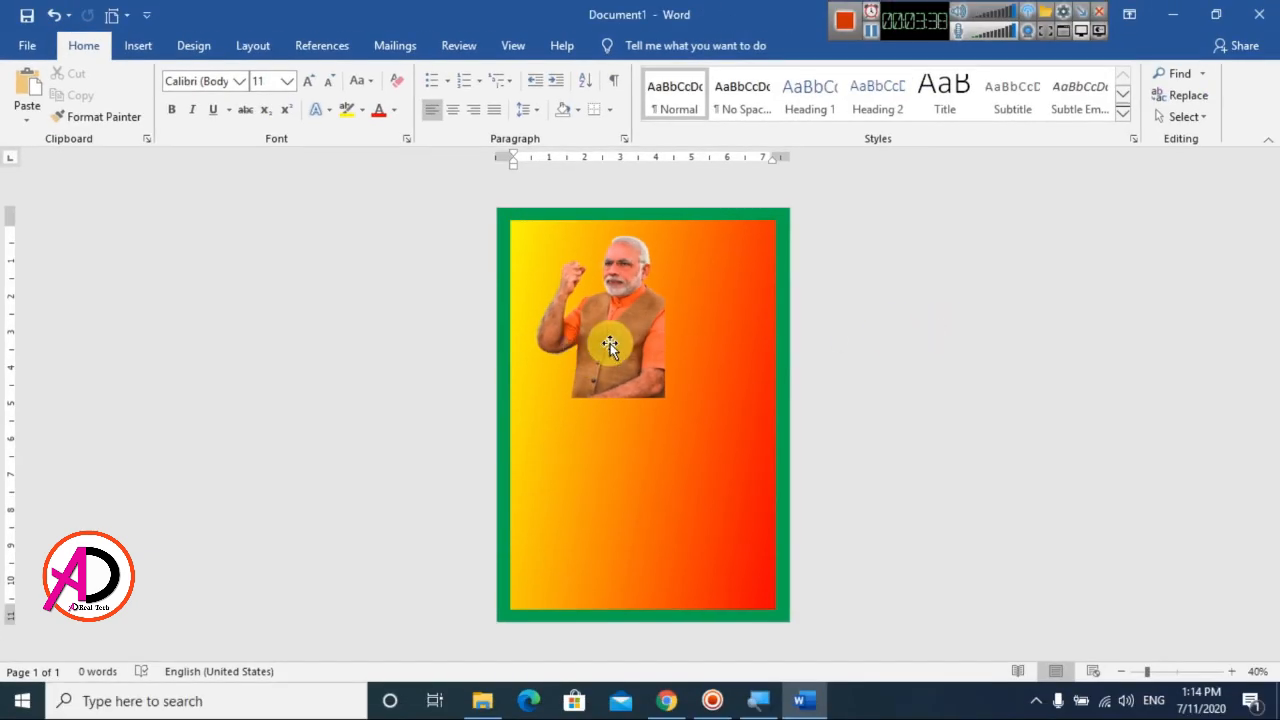
Move the man's picture to the gradient rectangle's lower-right corner and enlarge it to almost the rectangle's full width
{"action": "left_click_drag", "start_coordinate": [509, 346], "coordinate": [750, 719]}
{"action": "left_click_drag", "start_coordinate": [723, 528], "coordinate": [723, 546]}
{"action": "left_click_drag", "start_coordinate": [624, 441], "coordinate": [529, 312]}
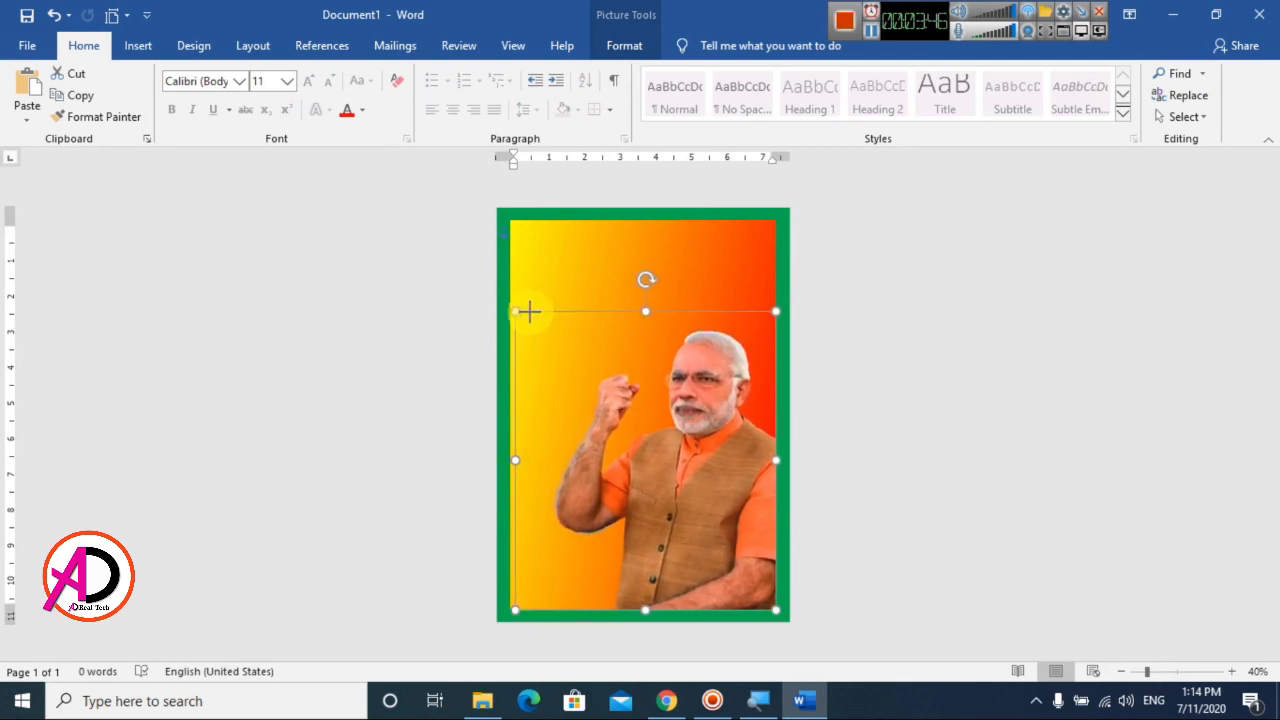
{"action": "left_click", "coordinate": [563, 352]}
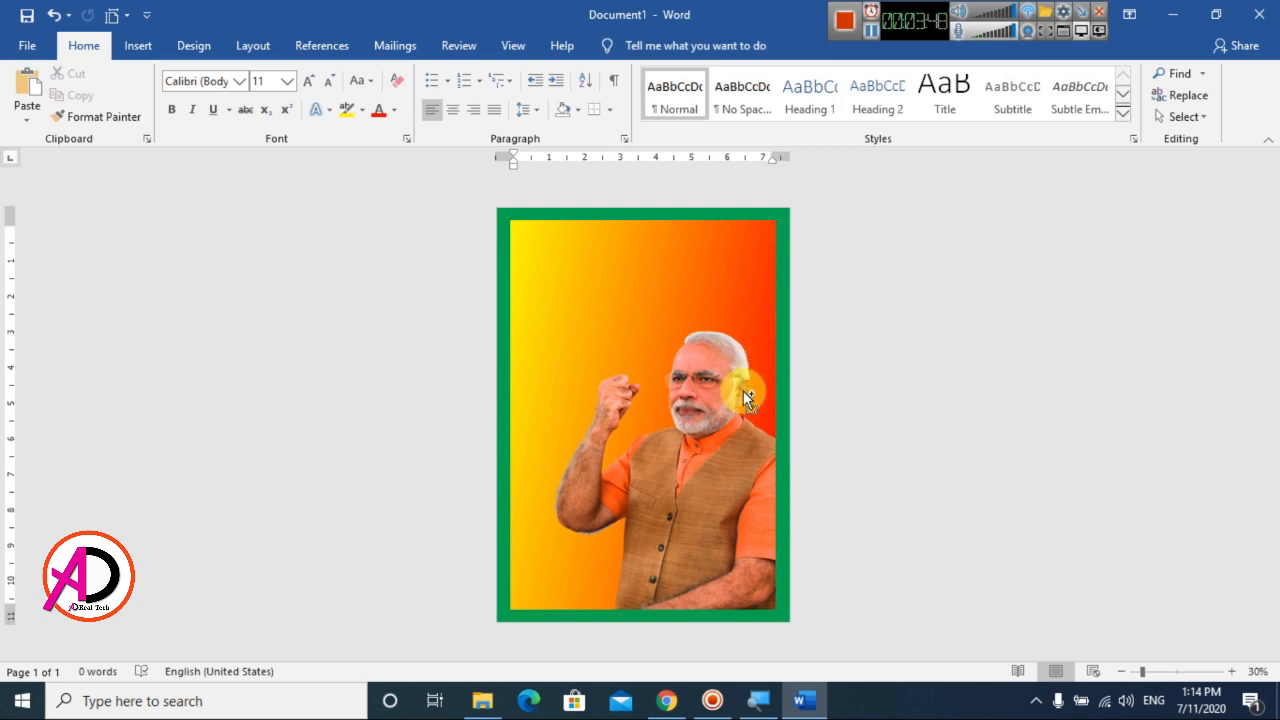
{"action": "scroll", "coordinate": [744, 398], "scroll_direction": "up", "scroll_amount": 2}
{"action": "scroll", "coordinate": [618, 353], "scroll_direction": "down", "scroll_amount": 2}
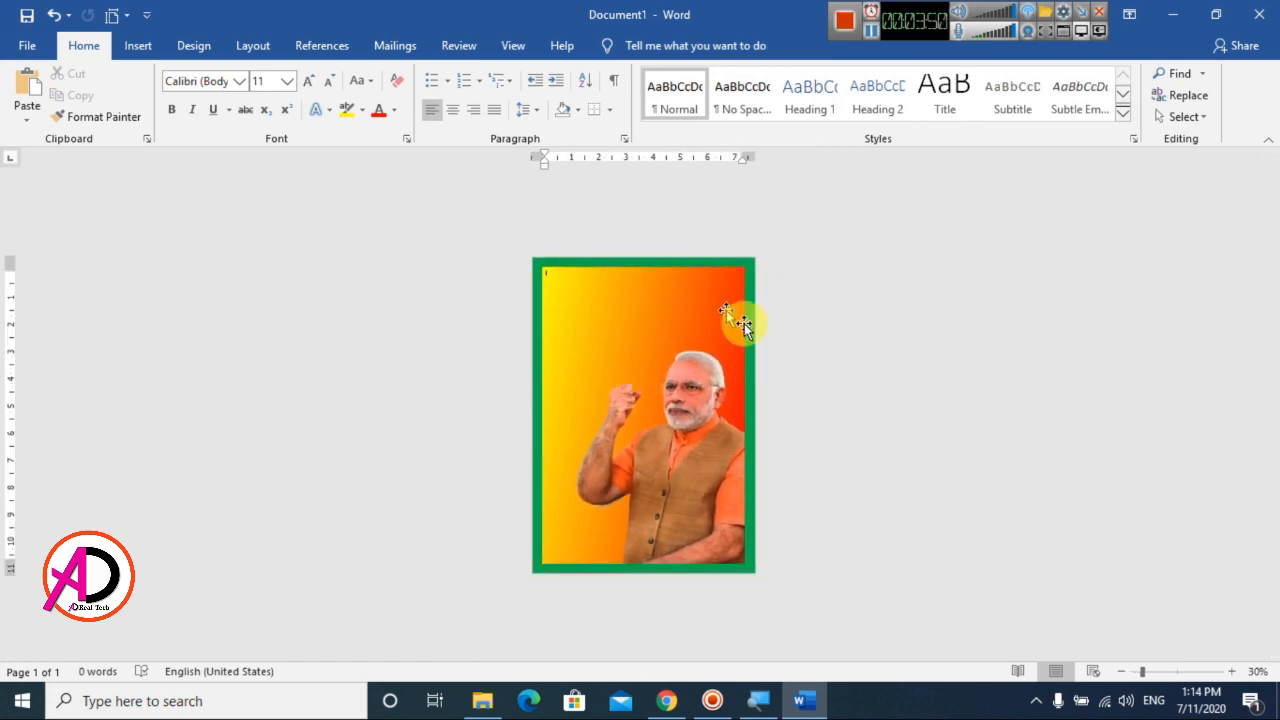
{"action": "scroll", "coordinate": [700, 387], "scroll_direction": "up", "scroll_amount": 2}
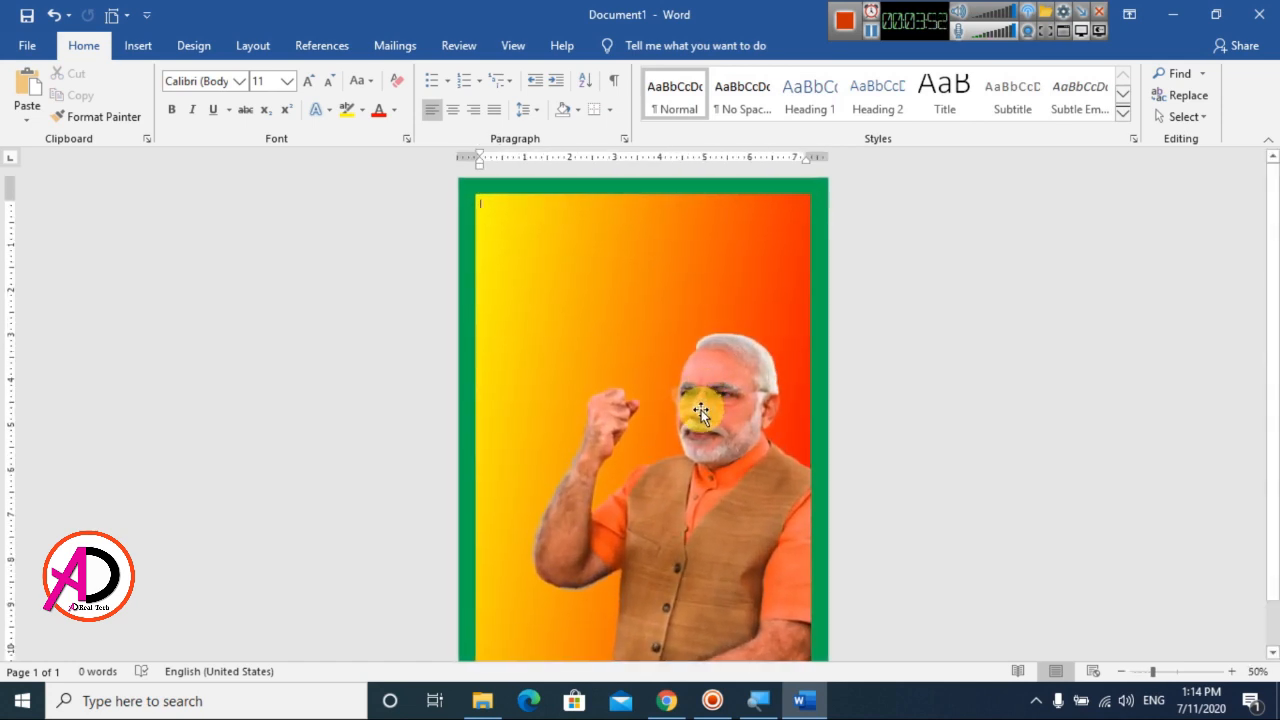
Insert the picture diwali-png-0 from the Desktop folder and set its text wrapping to In Front of Text
{"action": "left_click", "coordinate": [140, 47]}
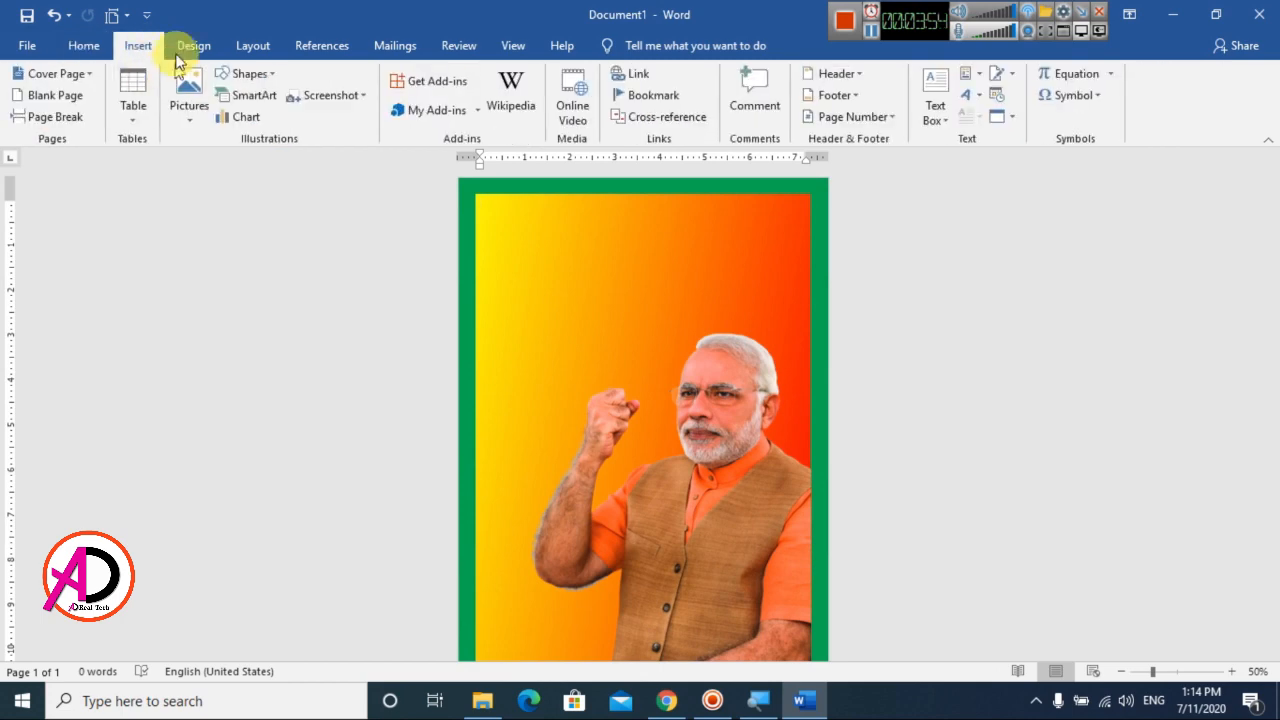
{"action": "left_click", "coordinate": [188, 92]}
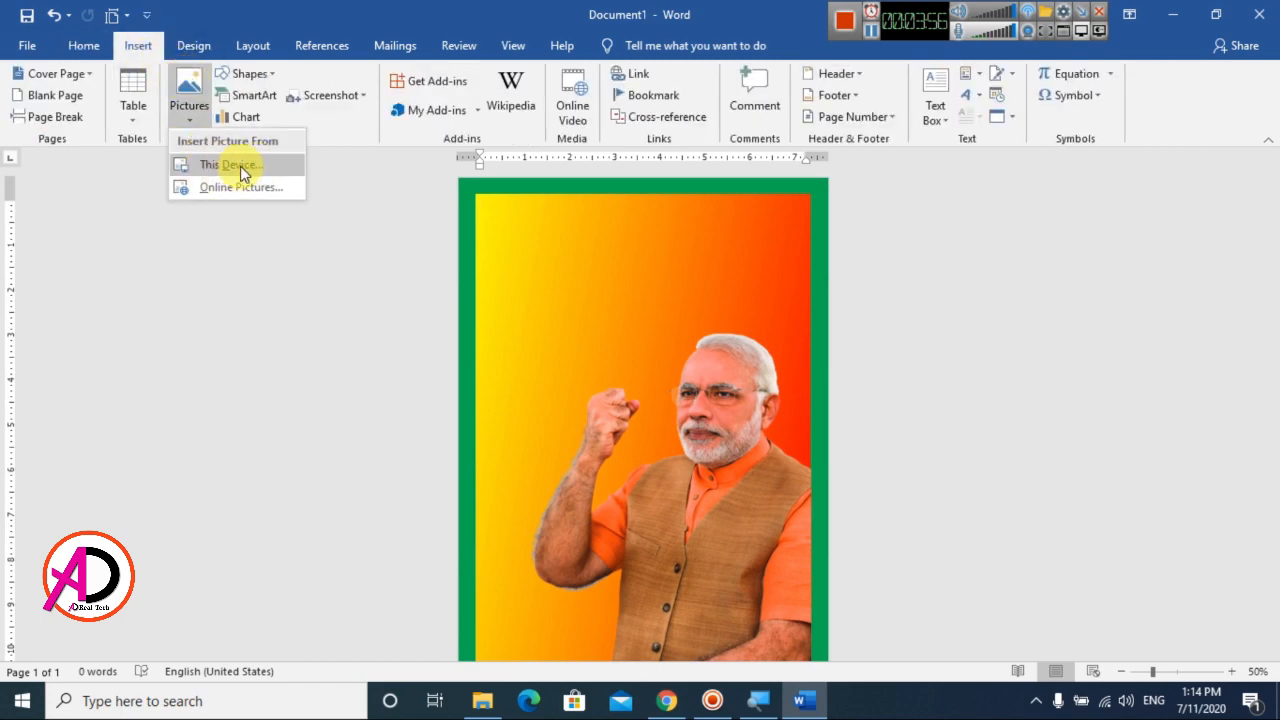
{"action": "left_click", "coordinate": [240, 166]}
{"action": "left_click", "coordinate": [537, 315]}
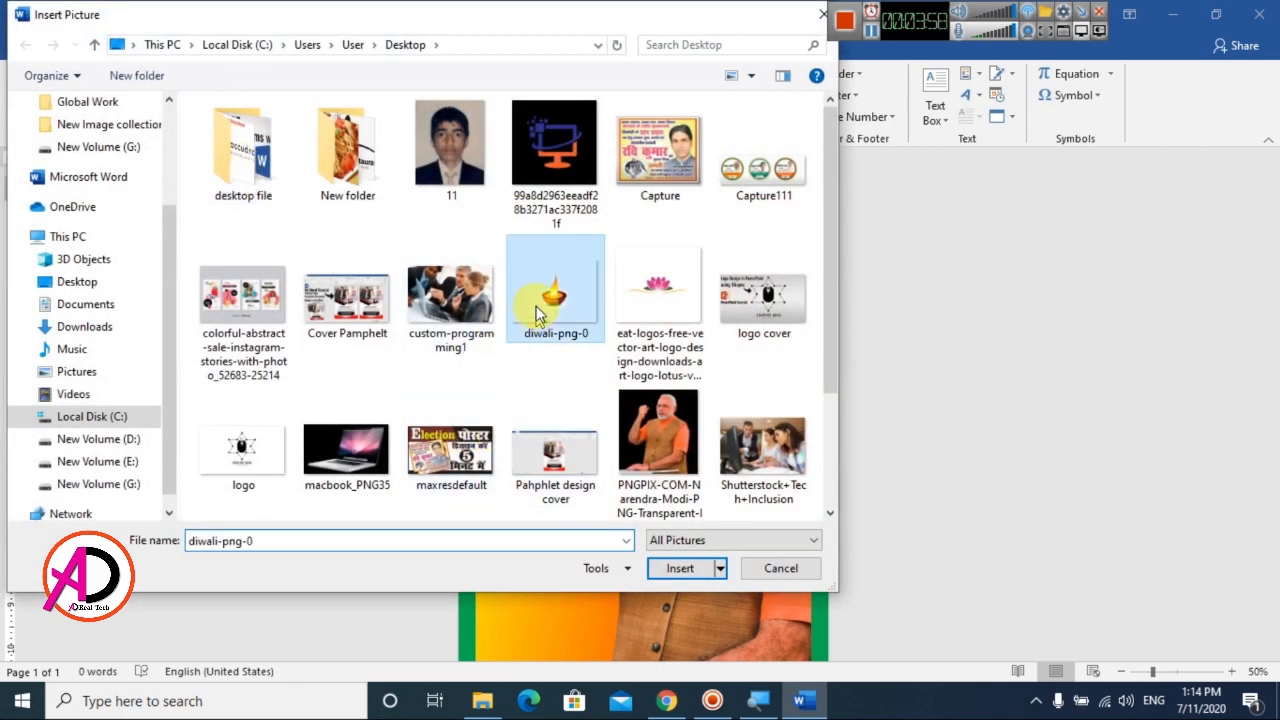
{"action": "left_click", "coordinate": [667, 569]}
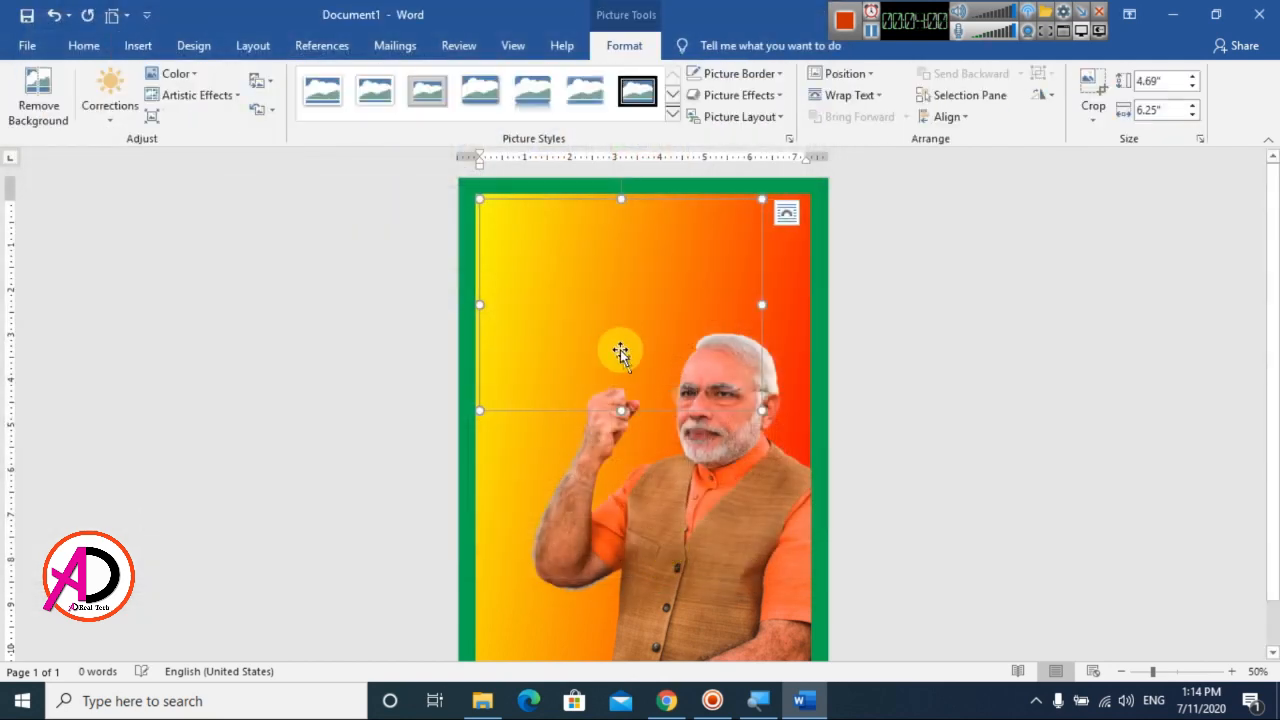
{"action": "left_click", "coordinate": [851, 95]}
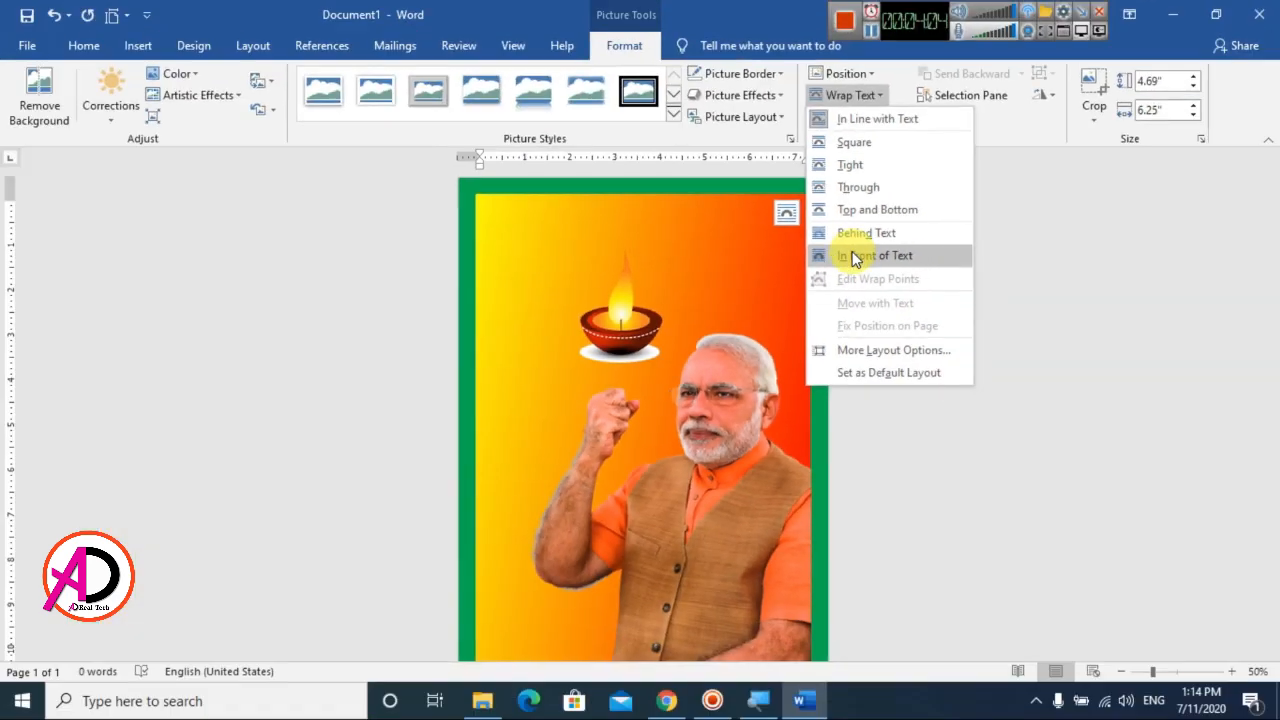
{"action": "left_click", "coordinate": [855, 258]}
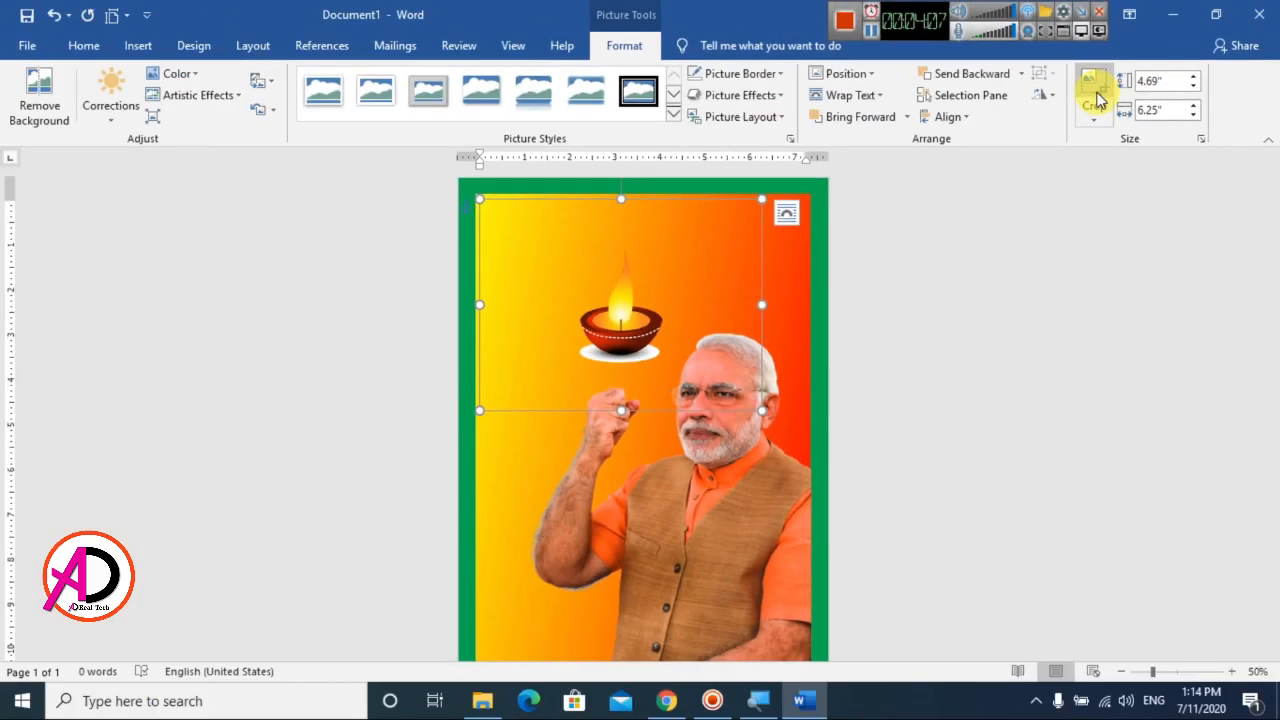
Crop the oil lamp picture closely around the lamp on all four sides
{"action": "left_click", "coordinate": [1095, 95]}
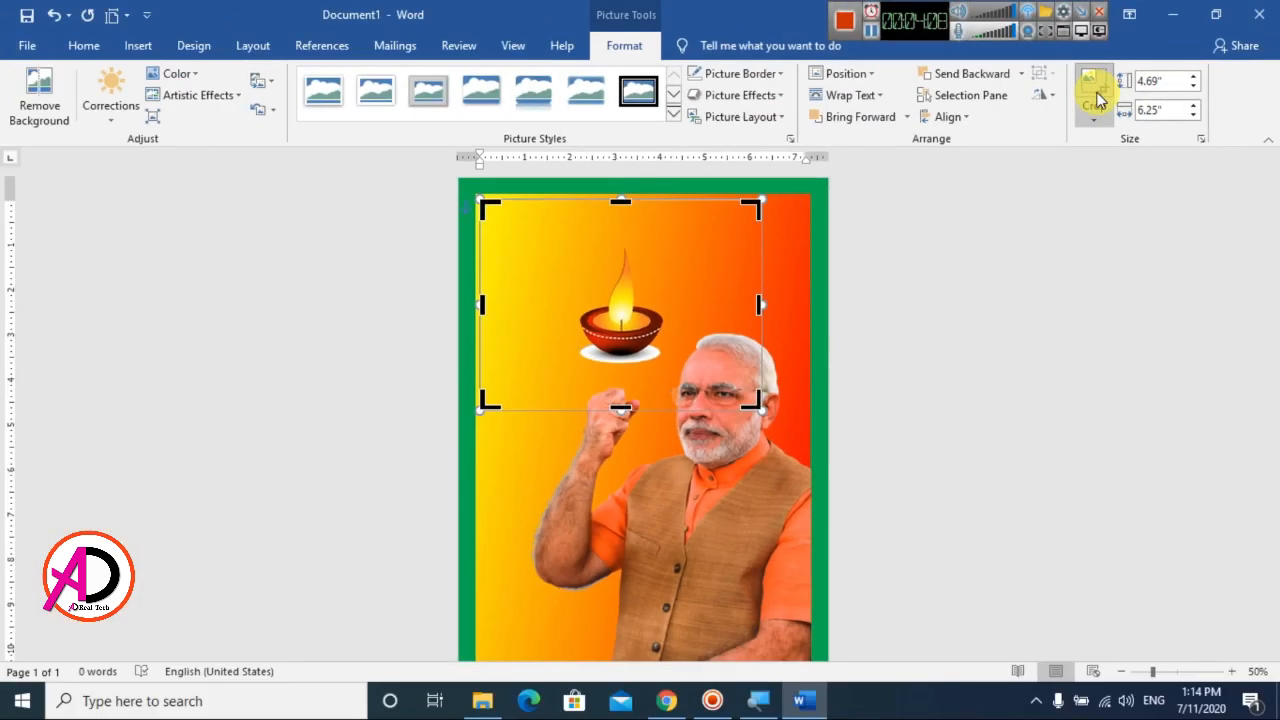
{"action": "left_click_drag", "start_coordinate": [760, 308], "coordinate": [674, 313]}
{"action": "left_click_drag", "start_coordinate": [586, 410], "coordinate": [585, 369]}
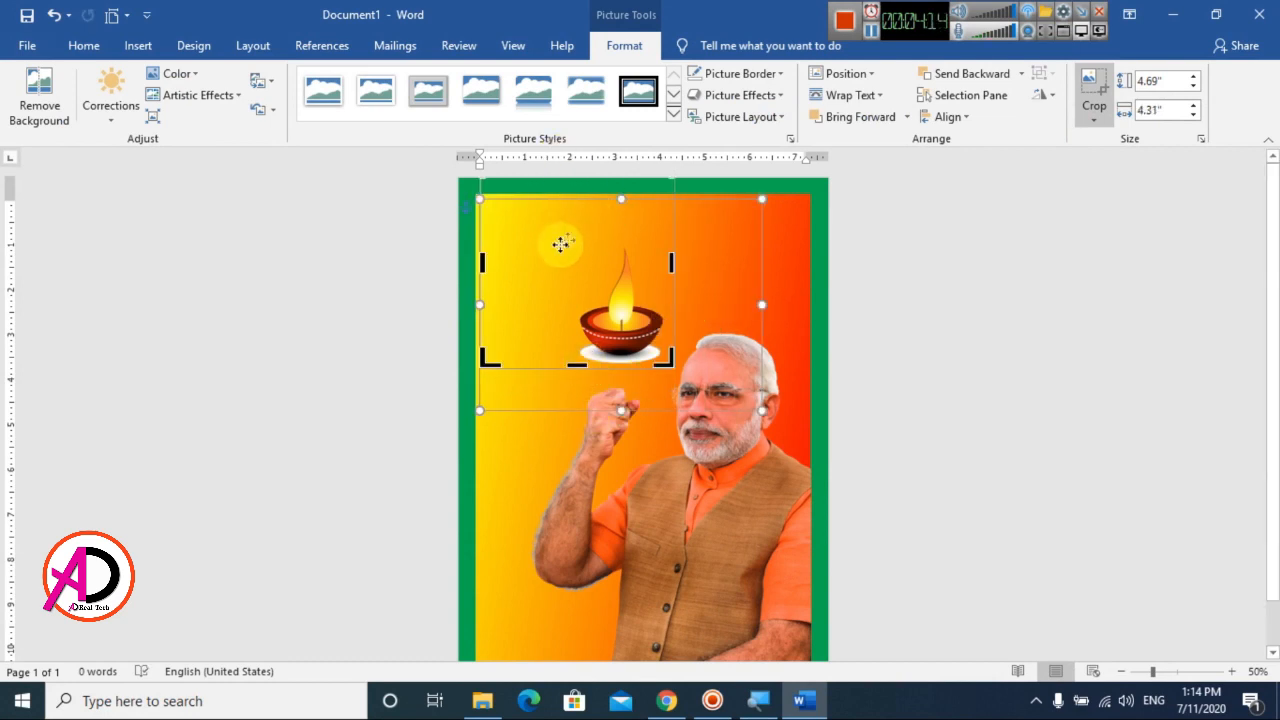
{"action": "left_click_drag", "start_coordinate": [481, 263], "coordinate": [567, 264]}
{"action": "left_click", "coordinate": [1058, 327]}
{"action": "left_click_drag", "start_coordinate": [610, 333], "coordinate": [596, 438]}
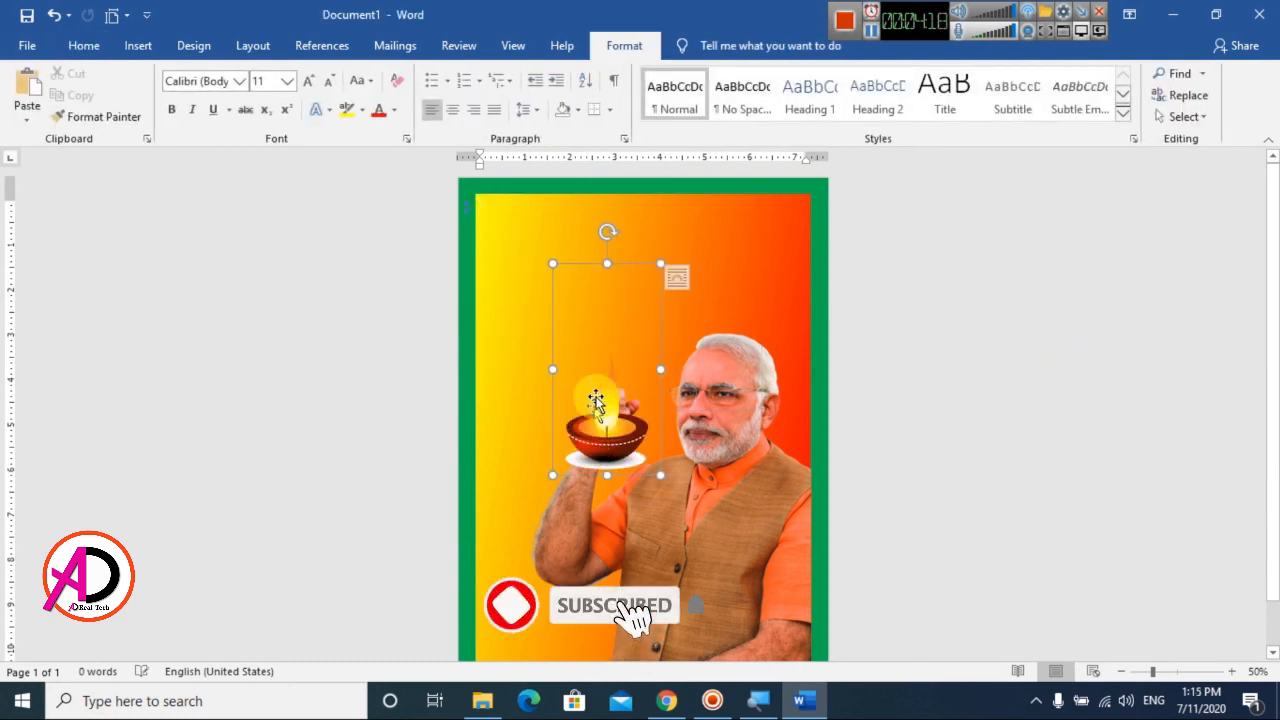
{"action": "left_click", "coordinate": [1094, 88]}
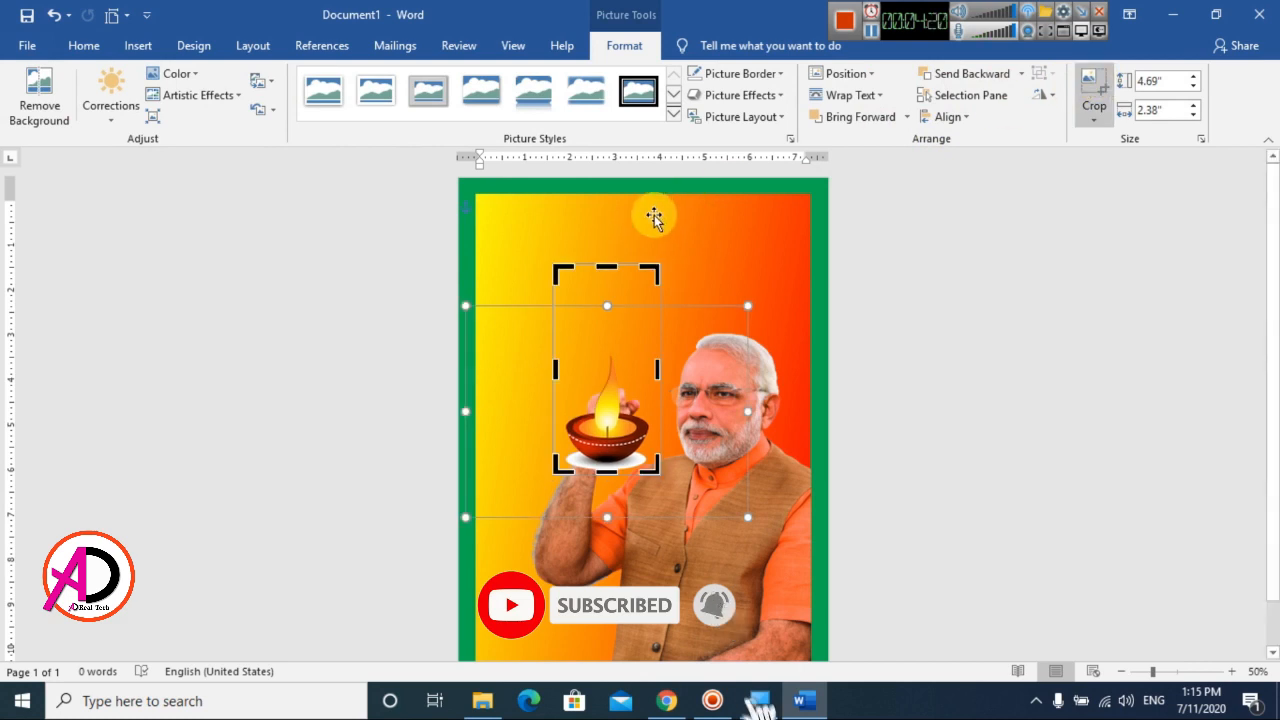
{"action": "left_click_drag", "start_coordinate": [607, 268], "coordinate": [607, 349]}
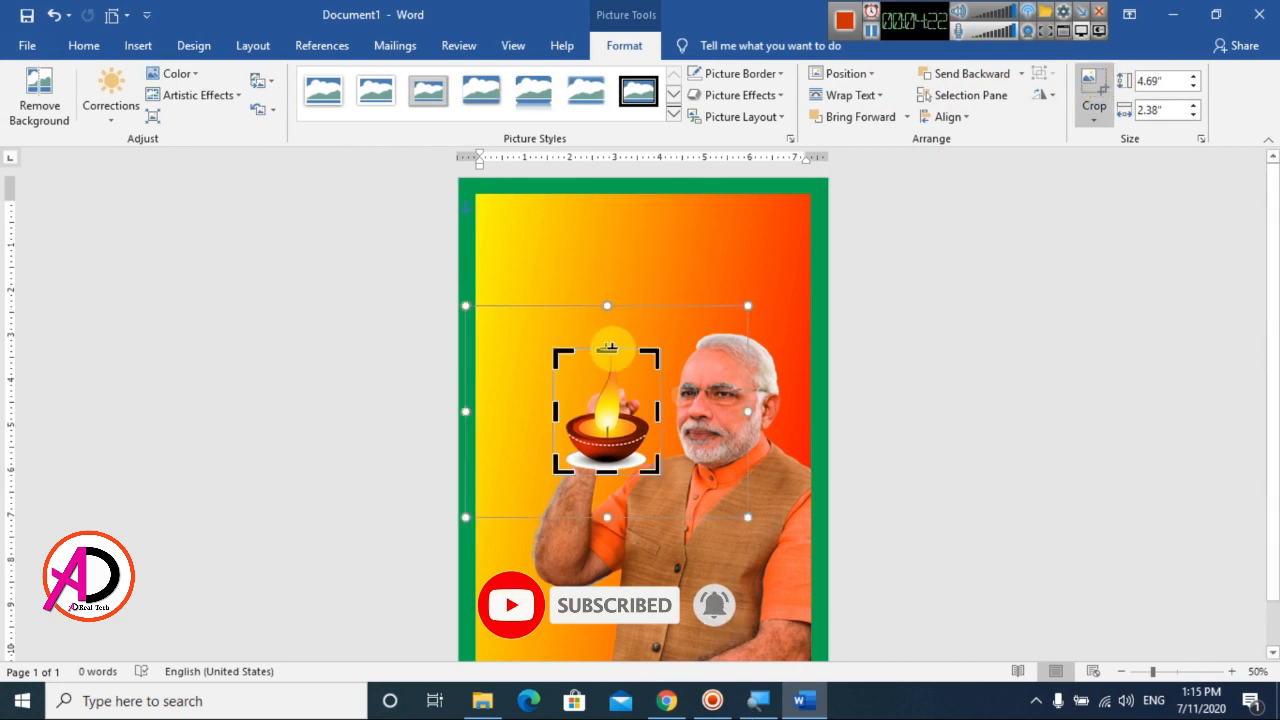
{"action": "left_click", "coordinate": [900, 370]}
Move the cropped oil lamp into the upper-left corner of the gradient rectangle
{"action": "left_click_drag", "start_coordinate": [611, 452], "coordinate": [533, 292]}
{"action": "left_click", "coordinate": [990, 334]}
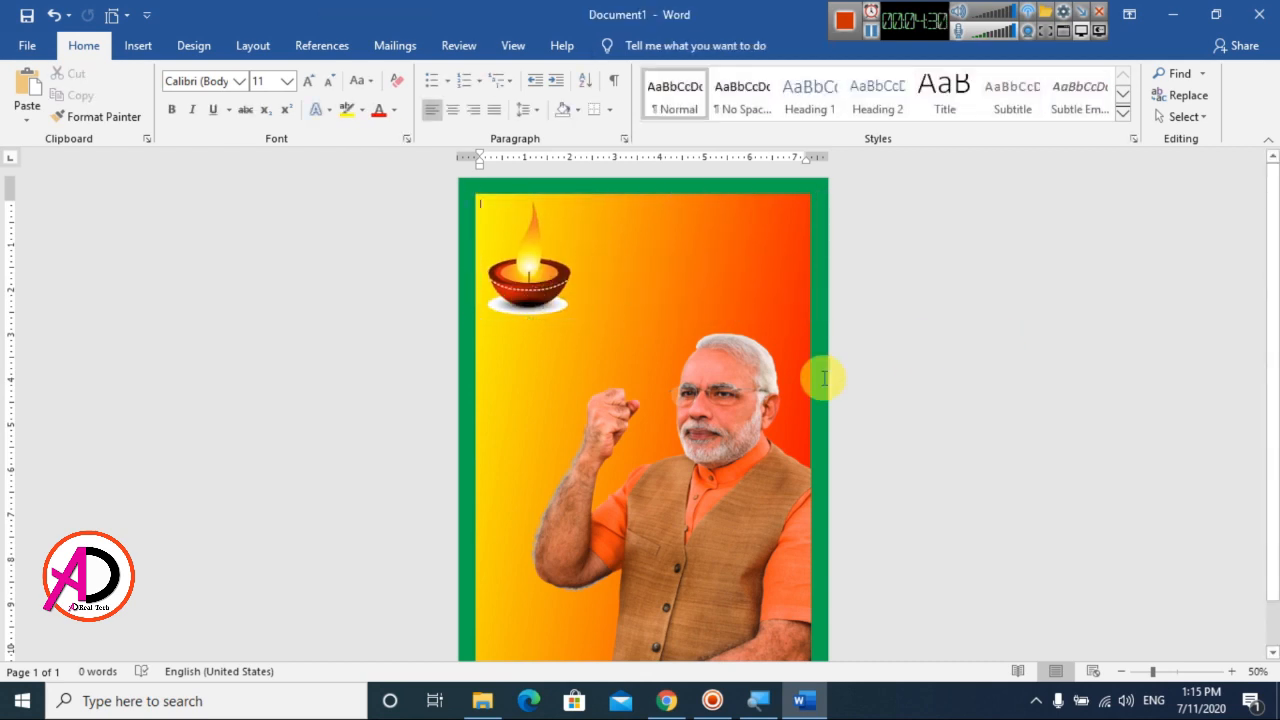
{"action": "scroll", "coordinate": [823, 380], "scroll_direction": "down", "scroll_amount": 4}
{"action": "scroll", "coordinate": [823, 380], "scroll_direction": "up", "scroll_amount": 2}
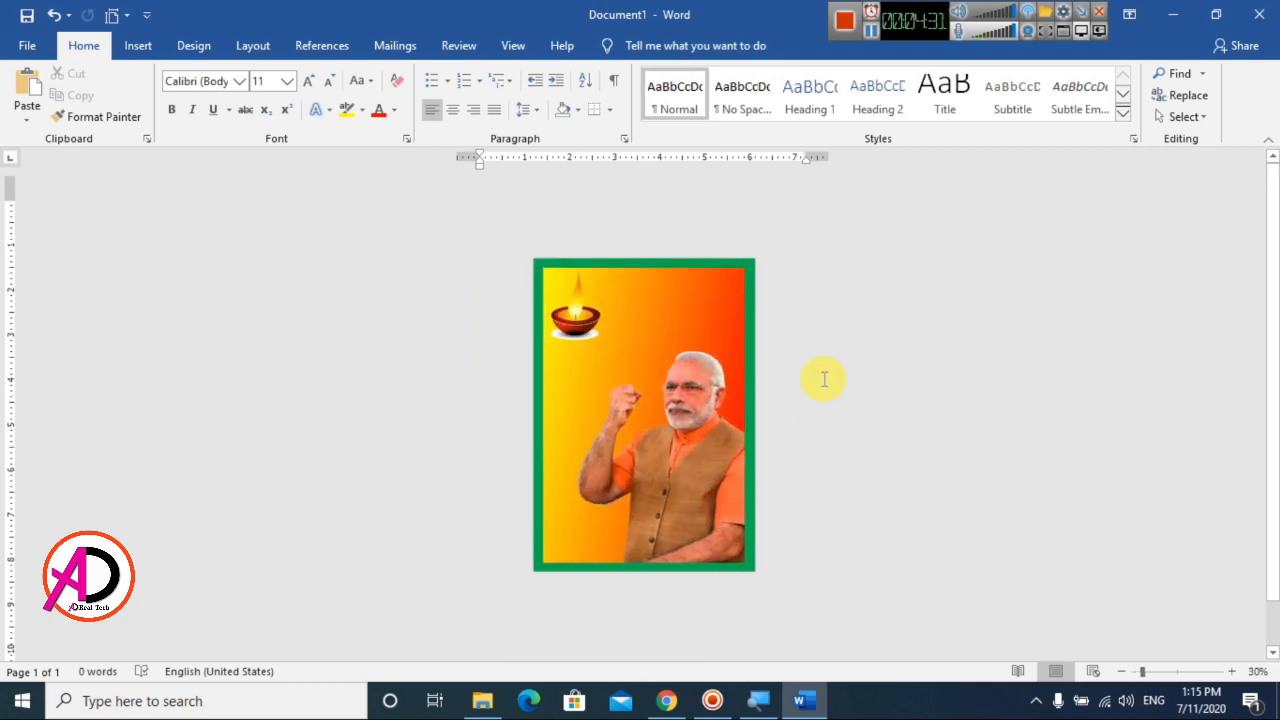
Insert the lotus picture eat-logos-free-vector-art-logo-design-downloads-art-logo-lotus-vector-png-389_346 from the Desktop folder
{"action": "left_click", "coordinate": [143, 46]}
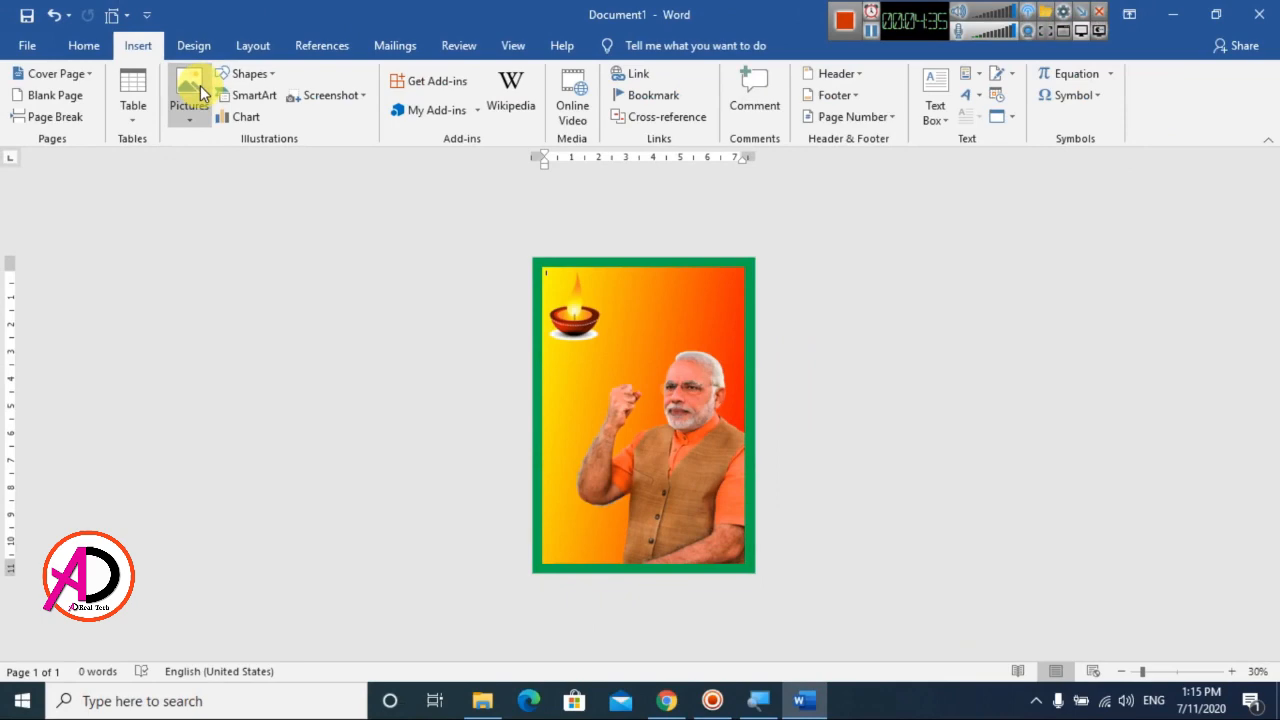
{"action": "left_click", "coordinate": [197, 92]}
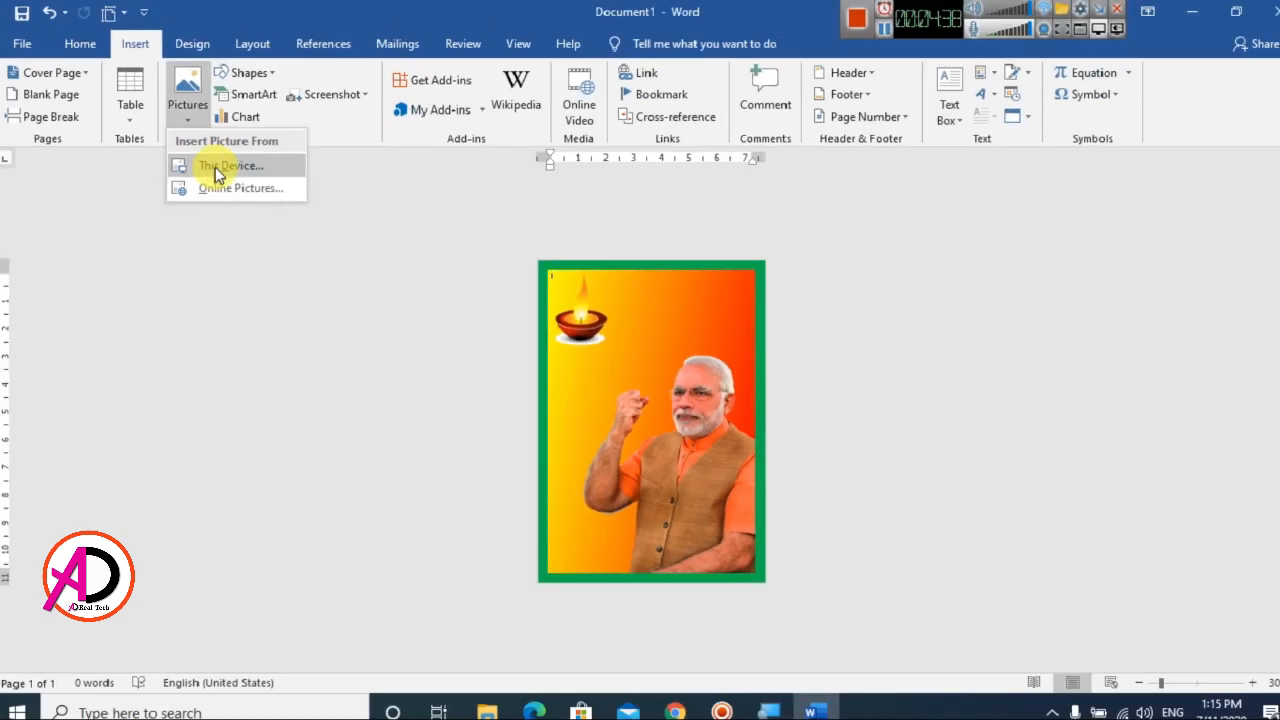
{"action": "left_click", "coordinate": [218, 167]}
{"action": "left_click", "coordinate": [666, 306]}
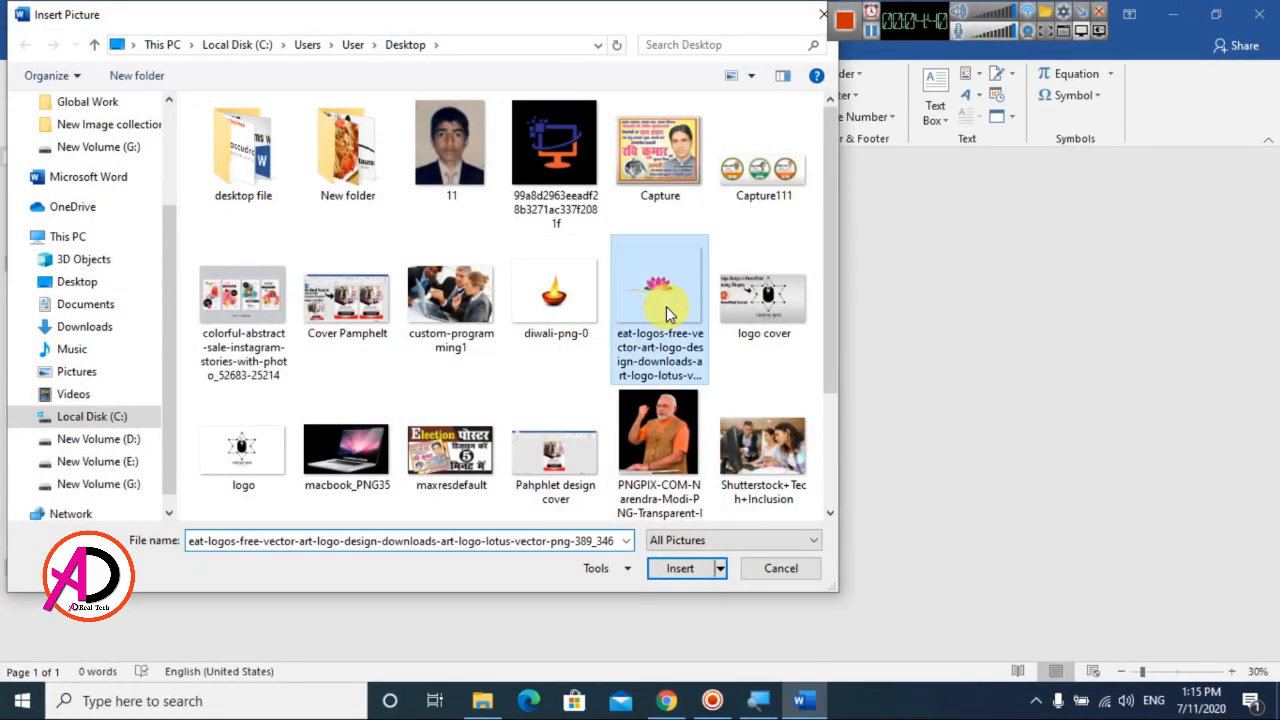
{"action": "left_click", "coordinate": [691, 572]}
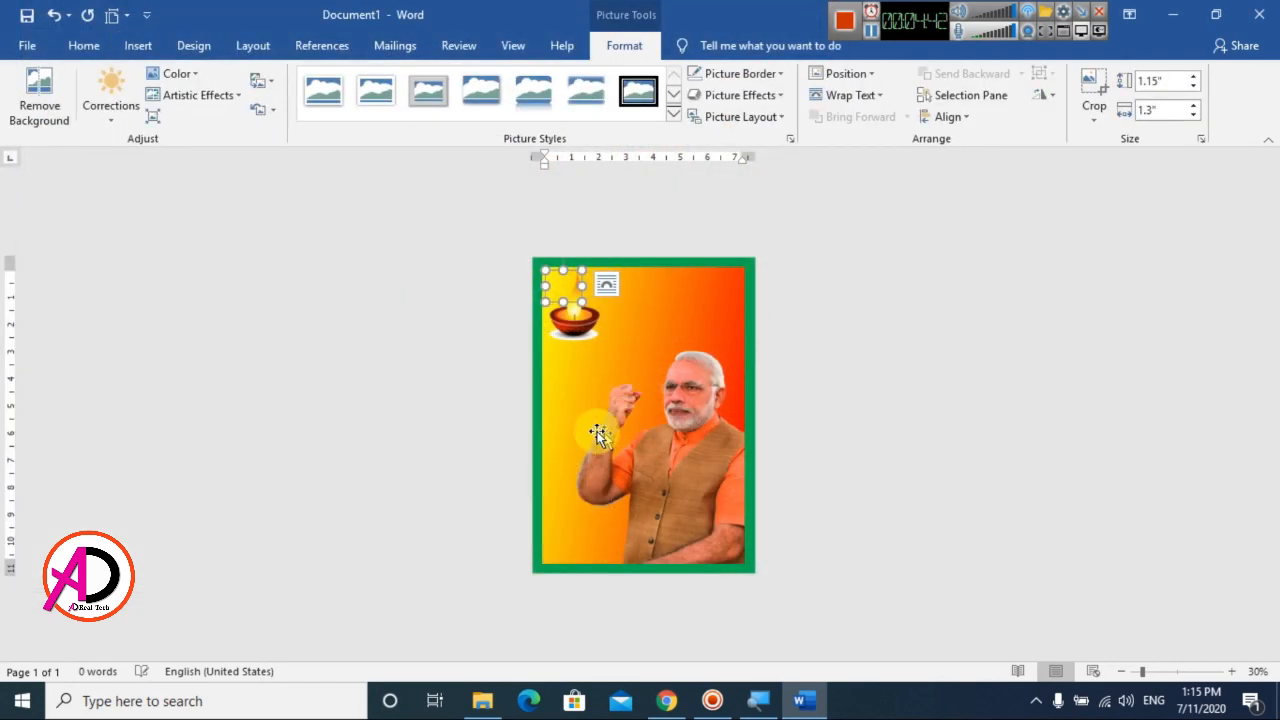
Set the lotus picture to In Front of Text and move it to the right of the oil lamp
{"action": "left_click", "coordinate": [878, 95]}
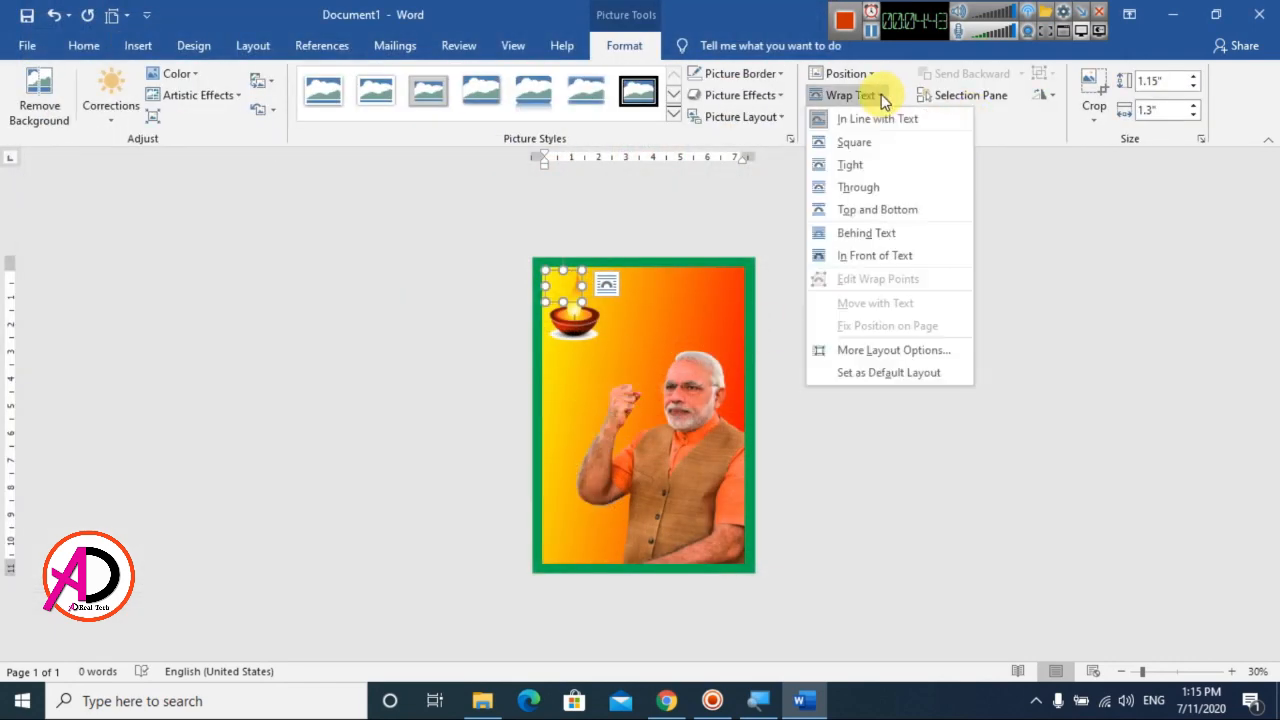
{"action": "left_click", "coordinate": [870, 256]}
{"action": "left_click_drag", "start_coordinate": [590, 344], "coordinate": [650, 310]}
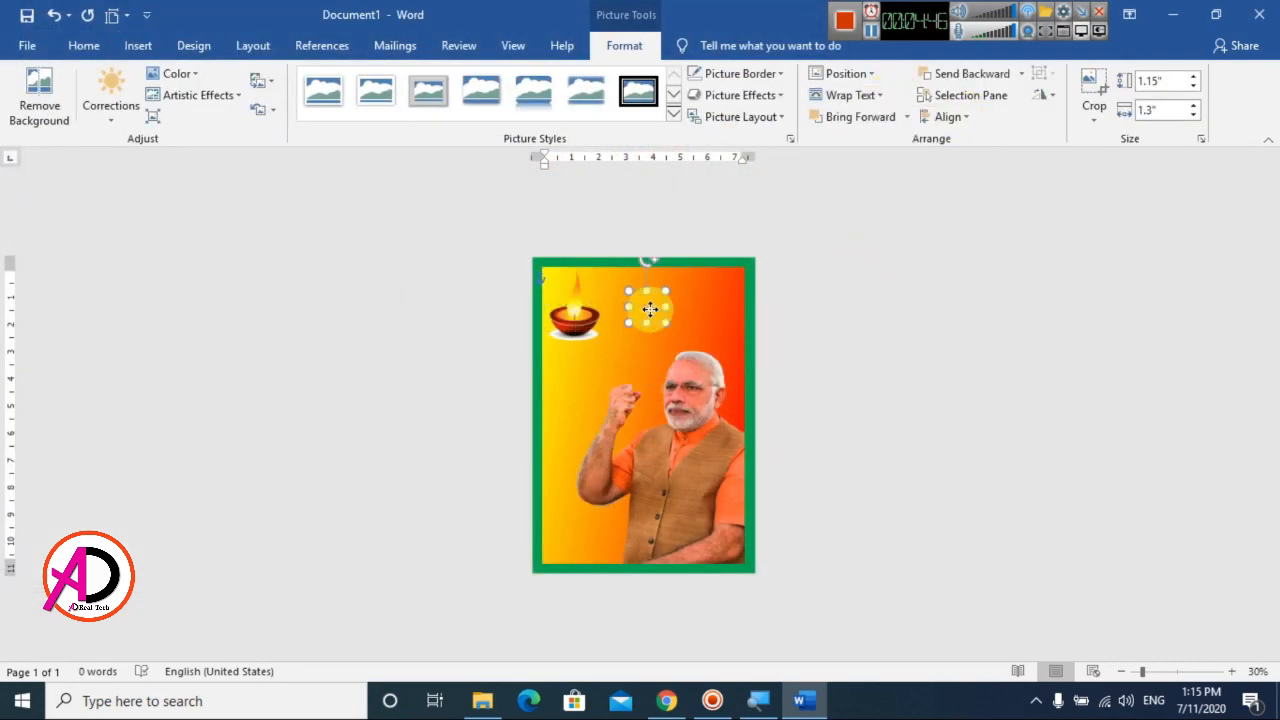
Crop away the empty space above and below the lotus in the lotus picture
{"action": "scroll", "coordinate": [650, 316], "scroll_direction": "up", "scroll_amount": 4}
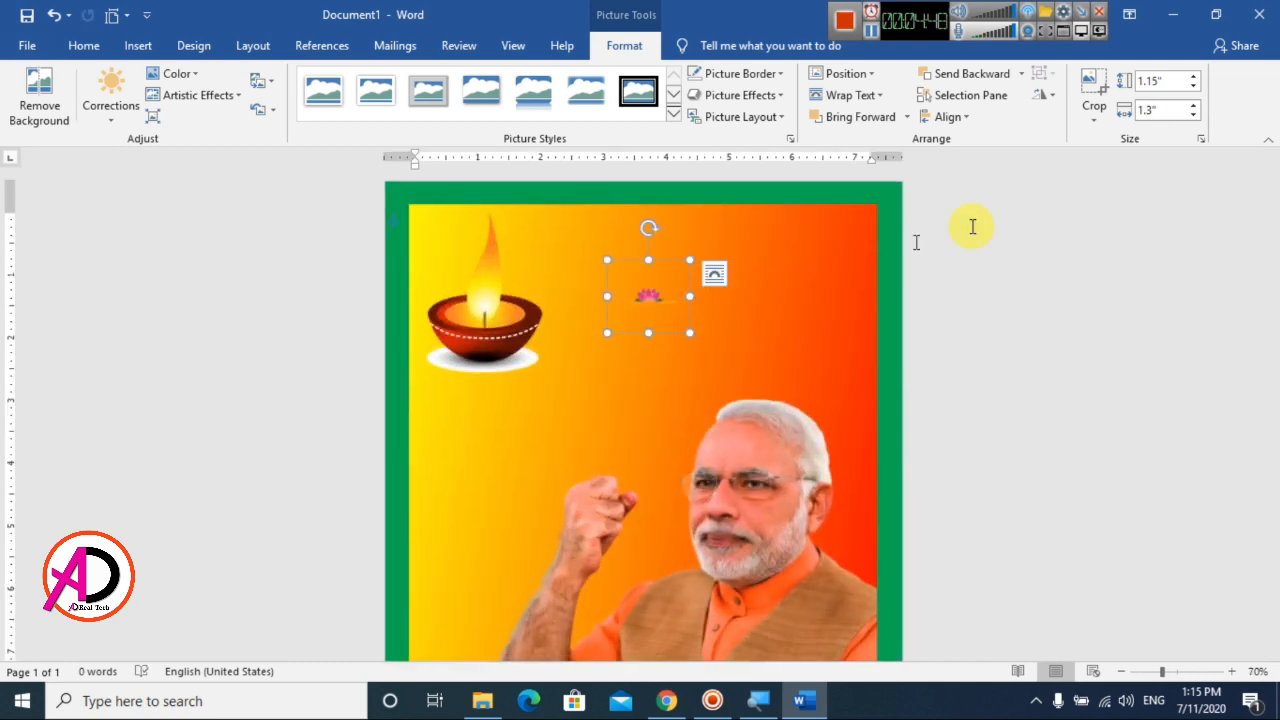
{"action": "left_click", "coordinate": [1094, 98]}
{"action": "left_click_drag", "start_coordinate": [648, 330], "coordinate": [652, 309]}
{"action": "left_click_drag", "start_coordinate": [651, 262], "coordinate": [866, 366]}
{"action": "left_click", "coordinate": [1020, 340]}
Enlarge the cropped lotus picture and place it between the oil lamp and the gradient rectangle's right edge, above the politician's head
{"action": "left_click", "coordinate": [668, 304]}
{"action": "left_click_drag", "start_coordinate": [761, 342], "coordinate": [659, 362]}
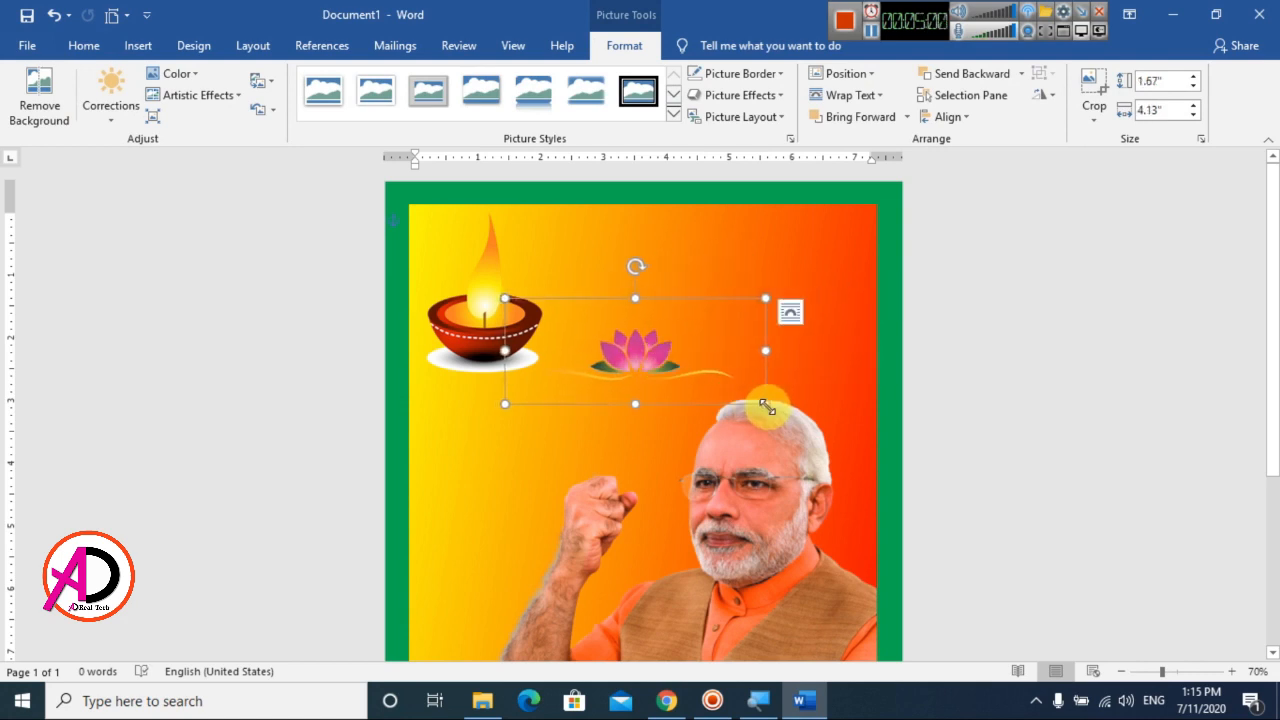
{"action": "left_click_drag", "start_coordinate": [767, 407], "coordinate": [901, 434]}
{"action": "left_click_drag", "start_coordinate": [736, 368], "coordinate": [727, 318]}
{"action": "left_click", "coordinate": [1017, 395]}
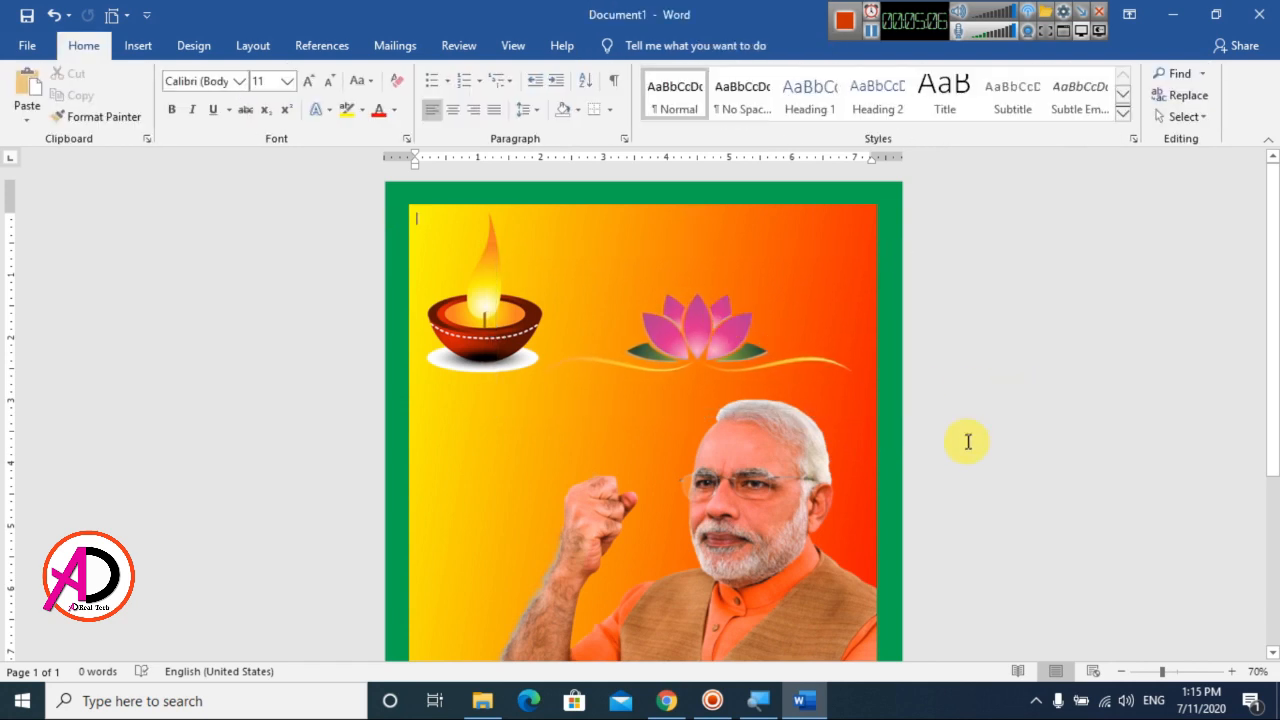
Crop the lower edge of the politician picture to a picture height of 7.5"
{"action": "scroll", "coordinate": [966, 466], "scroll_direction": "down", "scroll_amount": 3, "text": "ctrl"}
{"action": "left_click", "coordinate": [720, 476]}
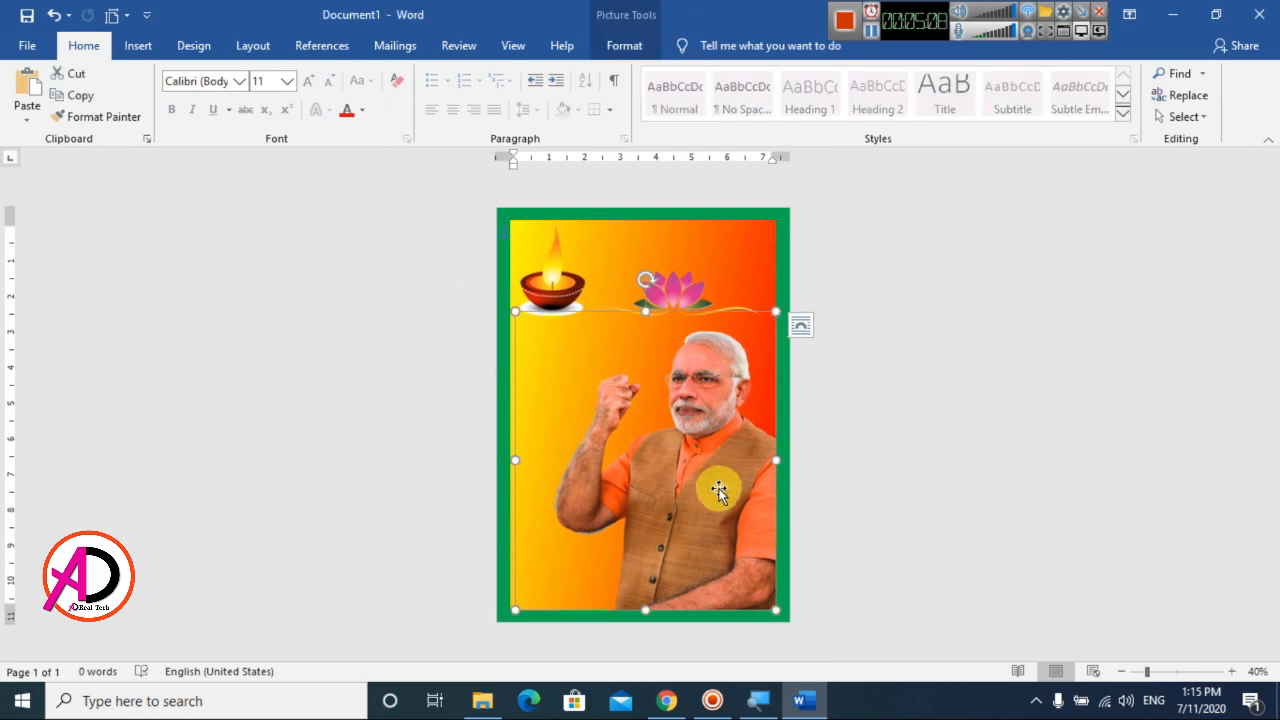
{"action": "left_click", "coordinate": [621, 46]}
{"action": "left_click", "coordinate": [1092, 97]}
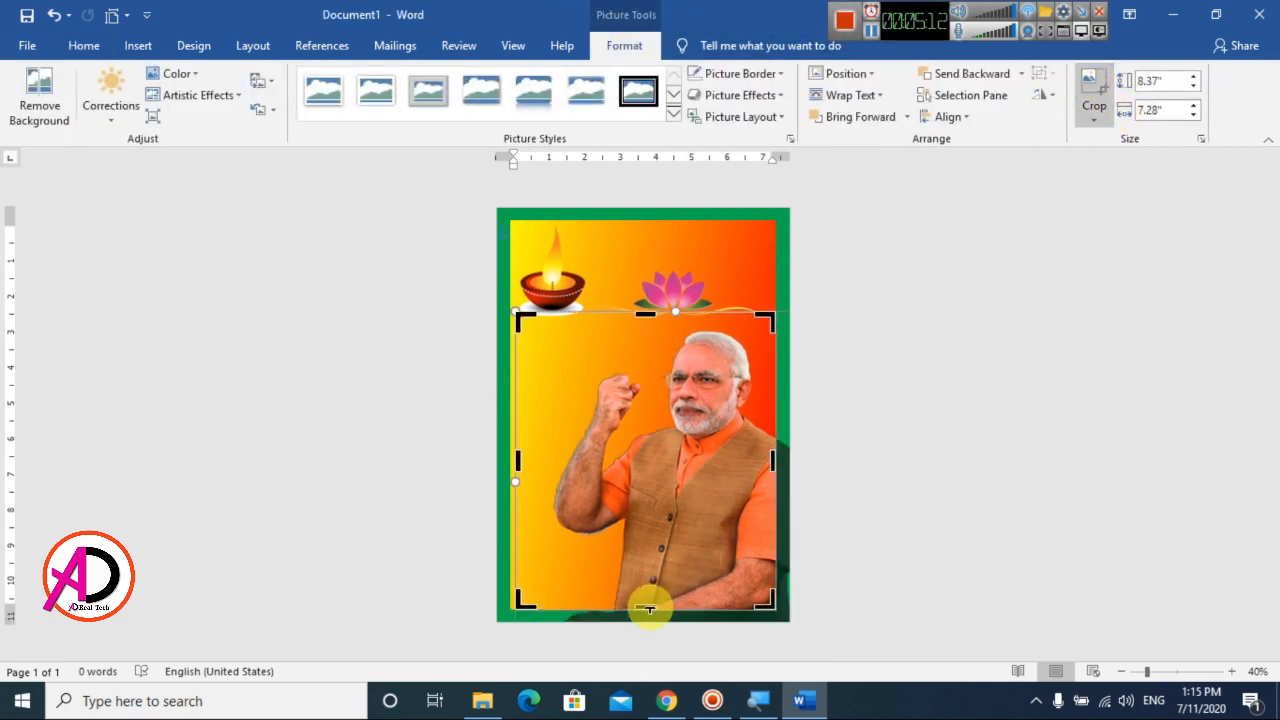
{"action": "left_click_drag", "start_coordinate": [649, 607], "coordinate": [649, 580]}
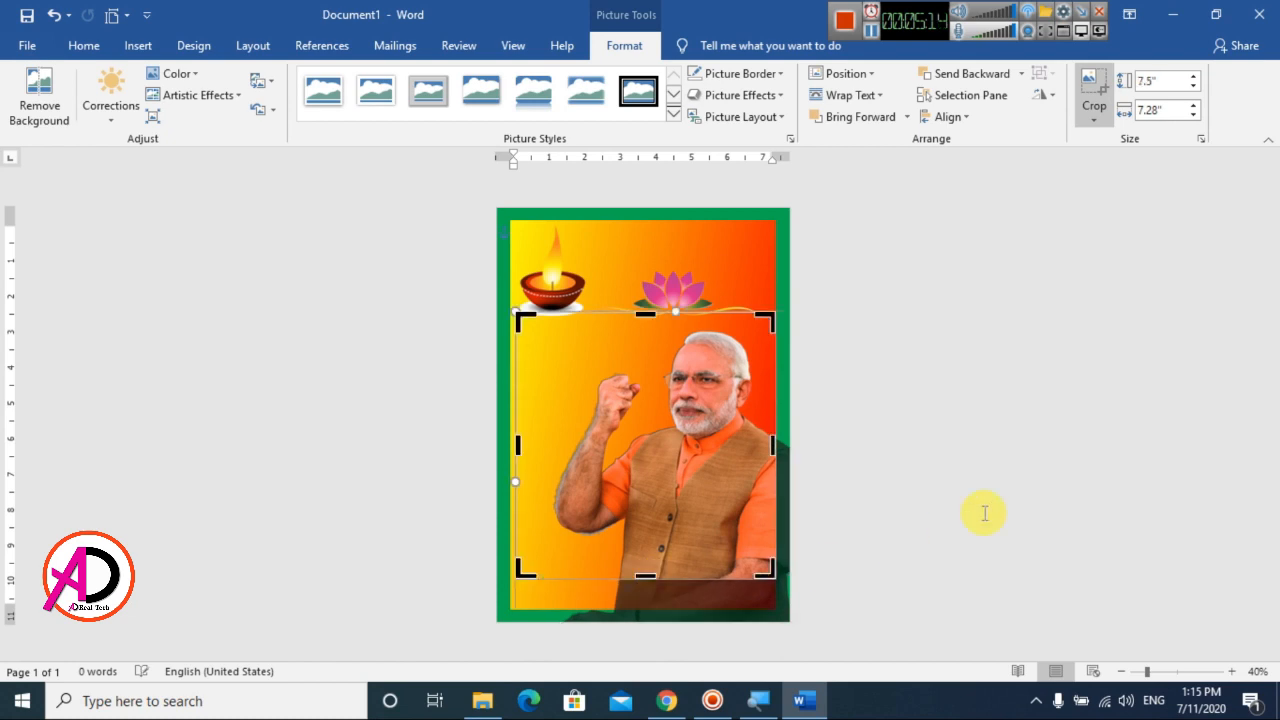
{"action": "left_click", "coordinate": [983, 514]}
Move the cropped politician picture down to the lower edge of the gradient rectangle
{"action": "left_click", "coordinate": [714, 477]}
{"action": "left_click_drag", "start_coordinate": [707, 503], "coordinate": [710, 504]}
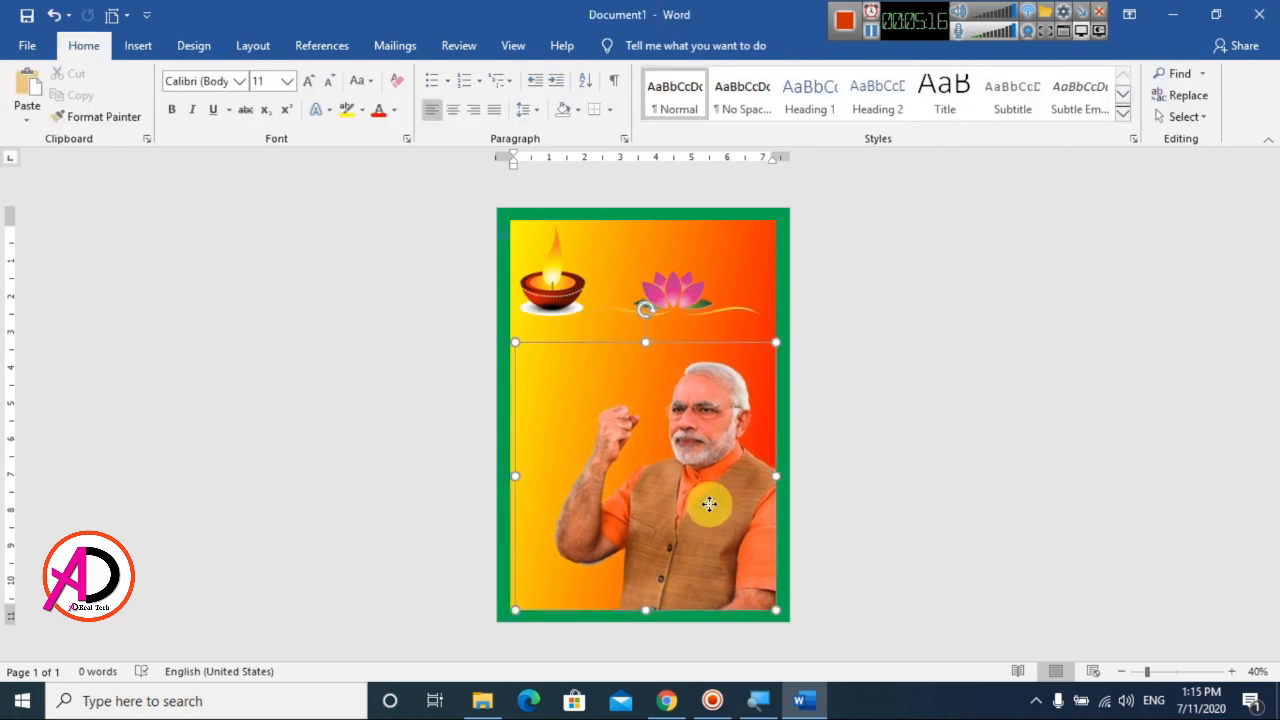
{"action": "left_click", "coordinate": [1048, 491]}
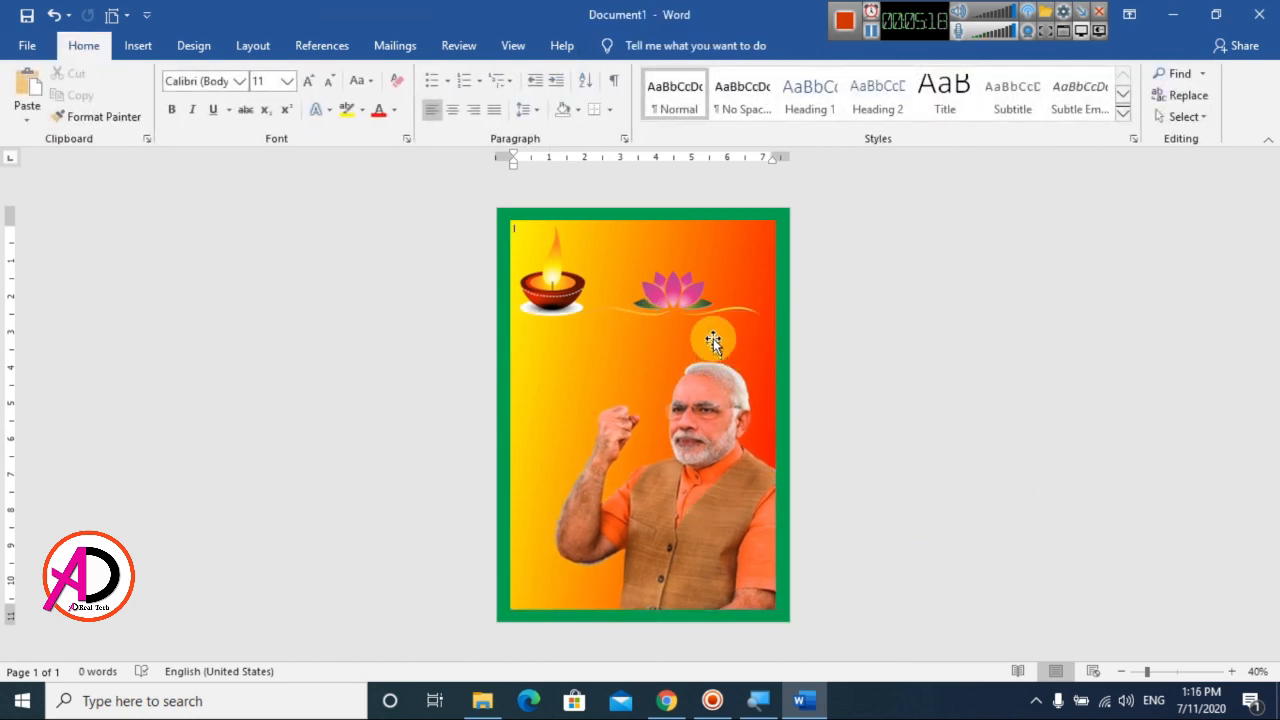
Move the lotus picture slightly lower, between the upper edge of the rectangle and the politician's head
{"action": "scroll", "coordinate": [713, 338], "scroll_direction": "up", "scroll_amount": 2, "text": "ctrl"}
{"action": "left_click", "coordinate": [698, 317]}
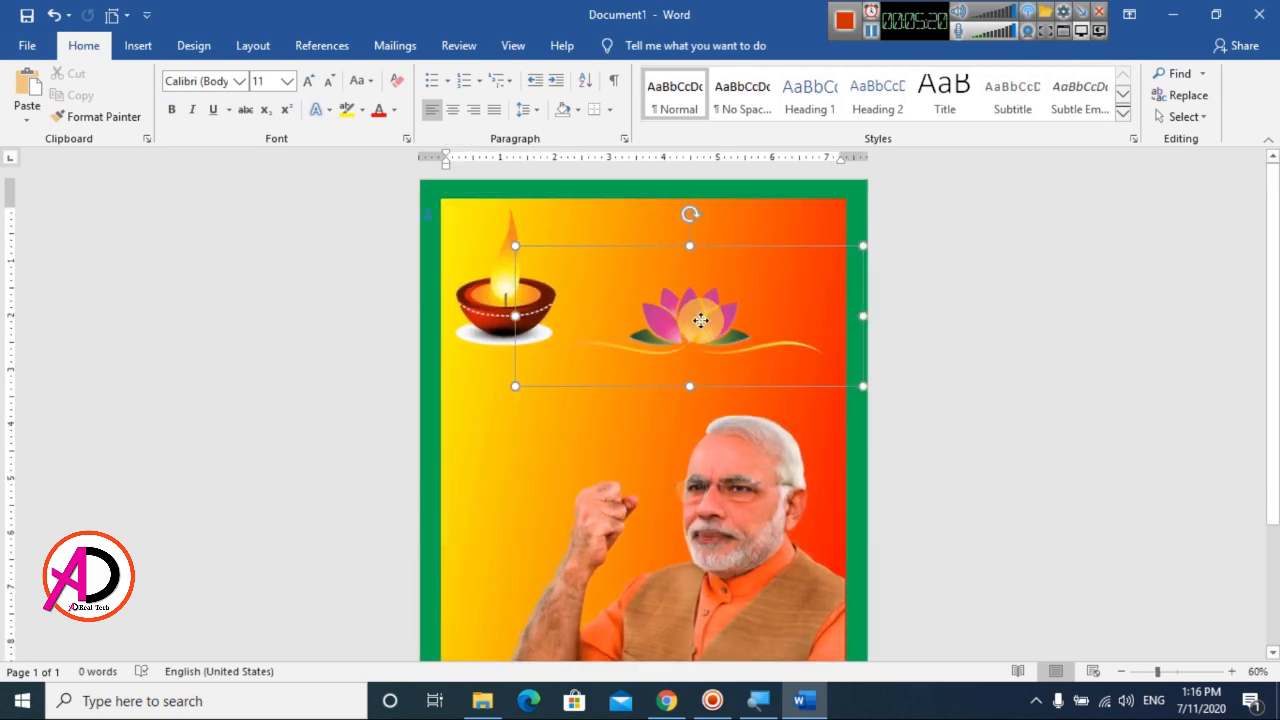
{"action": "left_click_drag", "start_coordinate": [700, 320], "coordinate": [701, 327]}
{"action": "left_click", "coordinate": [1060, 349]}
{"action": "scroll", "coordinate": [986, 417], "scroll_direction": "down", "scroll_amount": 2, "text": "ctrl"}
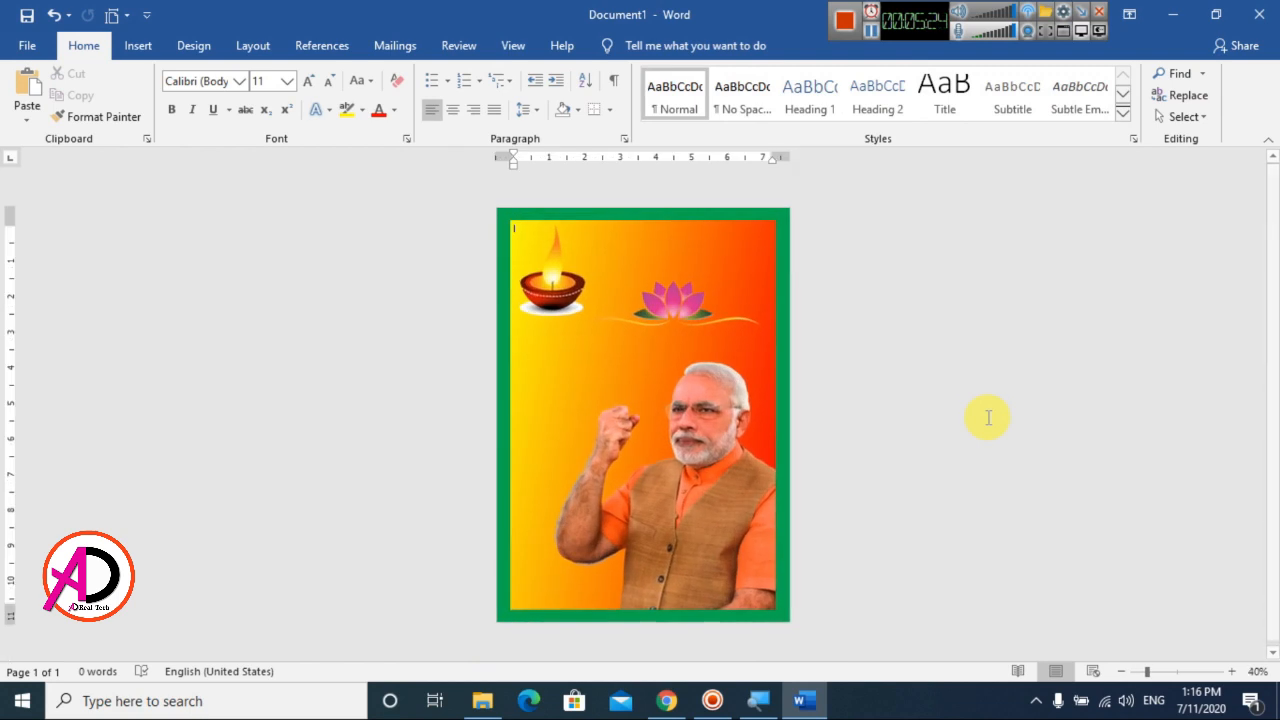
Insert a WordArt text box in the first black style and move it to the right of the lamp's flame
{"action": "left_click", "coordinate": [142, 46]}
{"action": "left_click", "coordinate": [970, 96]}
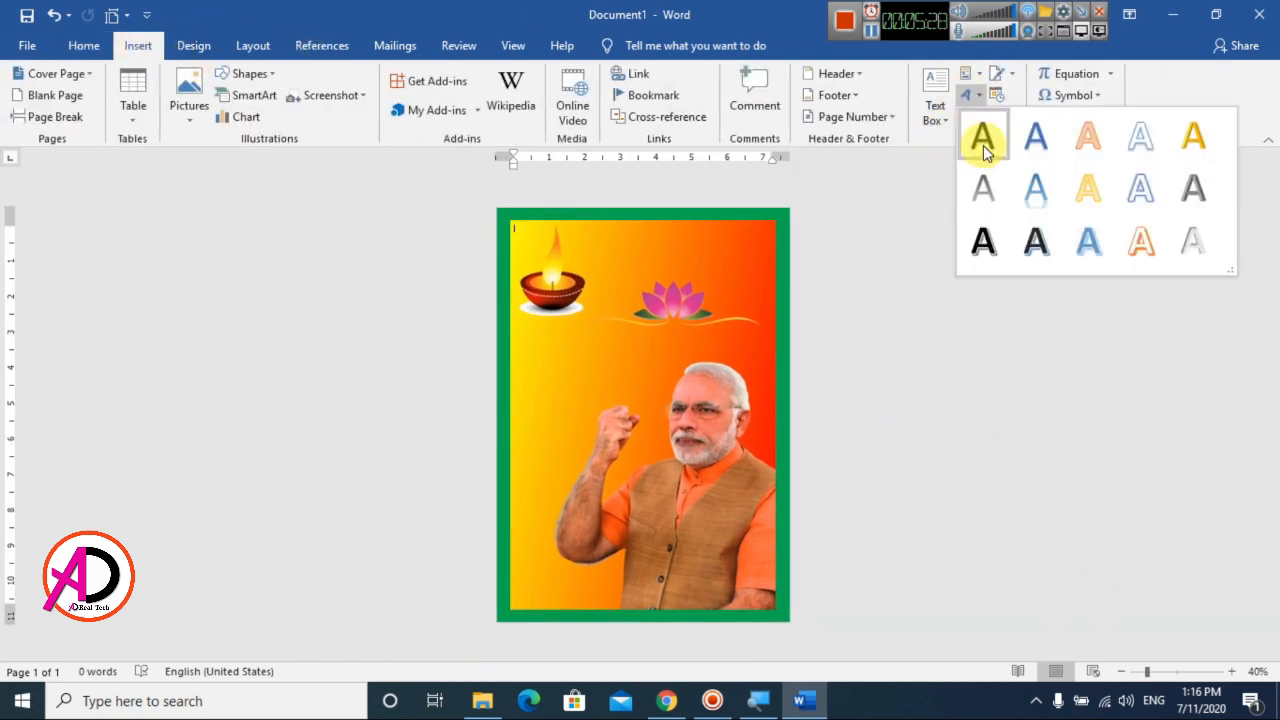
{"action": "left_click", "coordinate": [980, 140]}
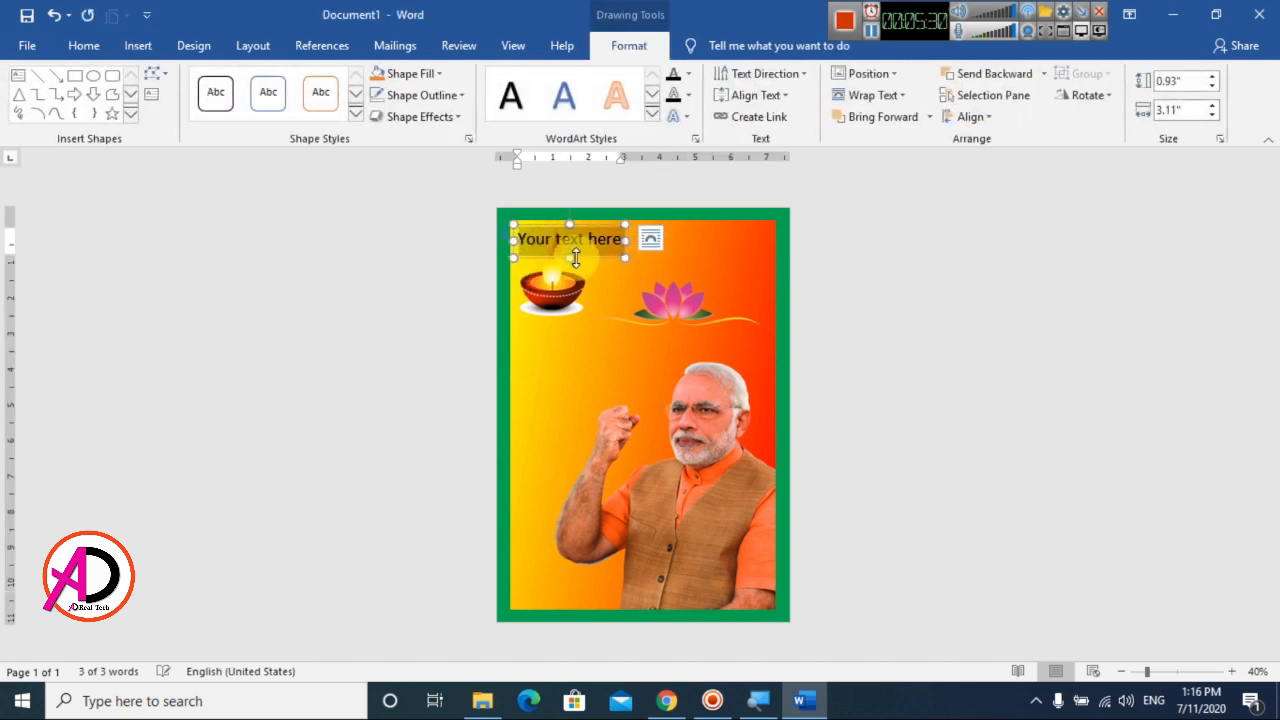
{"action": "left_click_drag", "start_coordinate": [585, 253], "coordinate": [649, 261]}
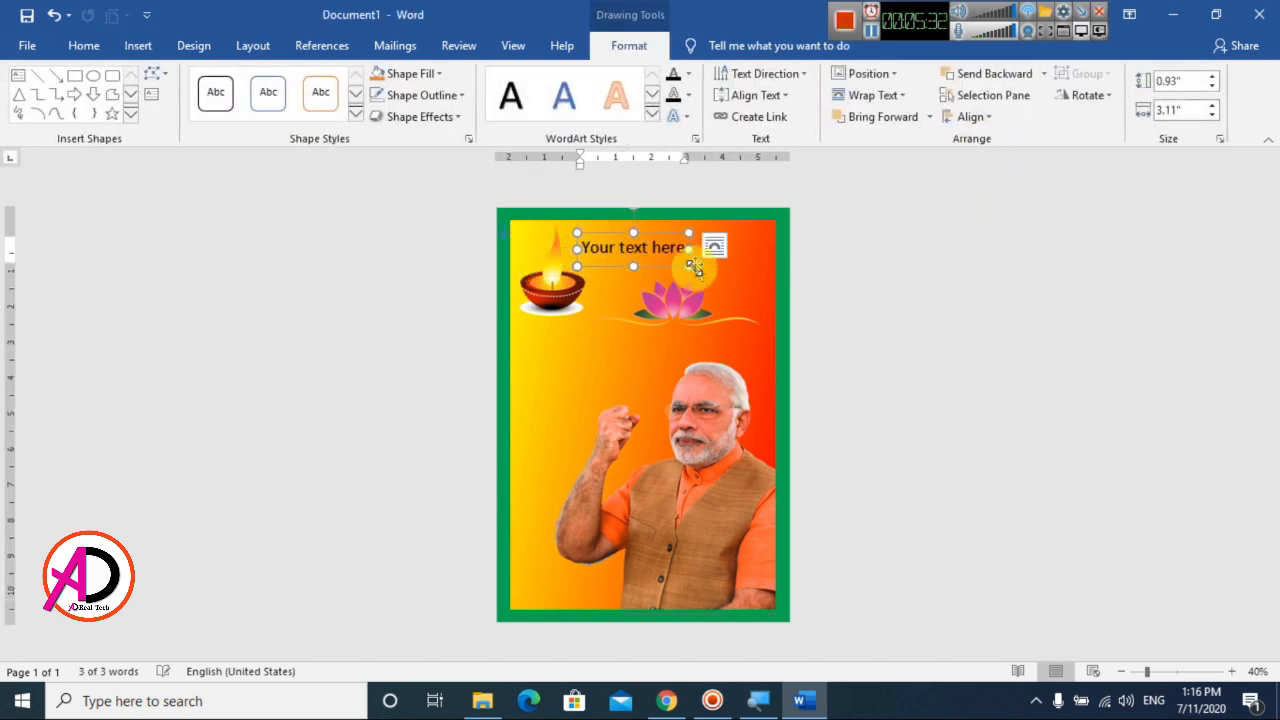
Clear the formatting of the WordArt text and set its font to Ganesh
{"action": "left_click", "coordinate": [85, 46]}
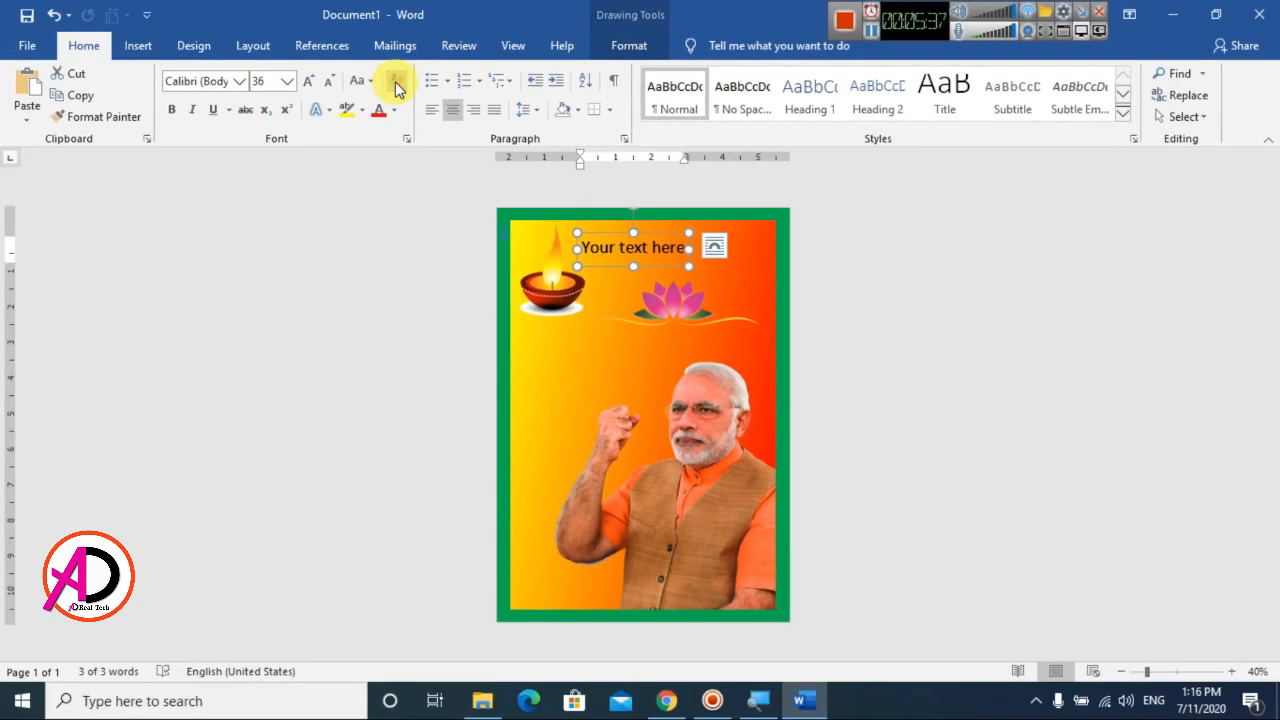
{"action": "left_click", "coordinate": [395, 82]}
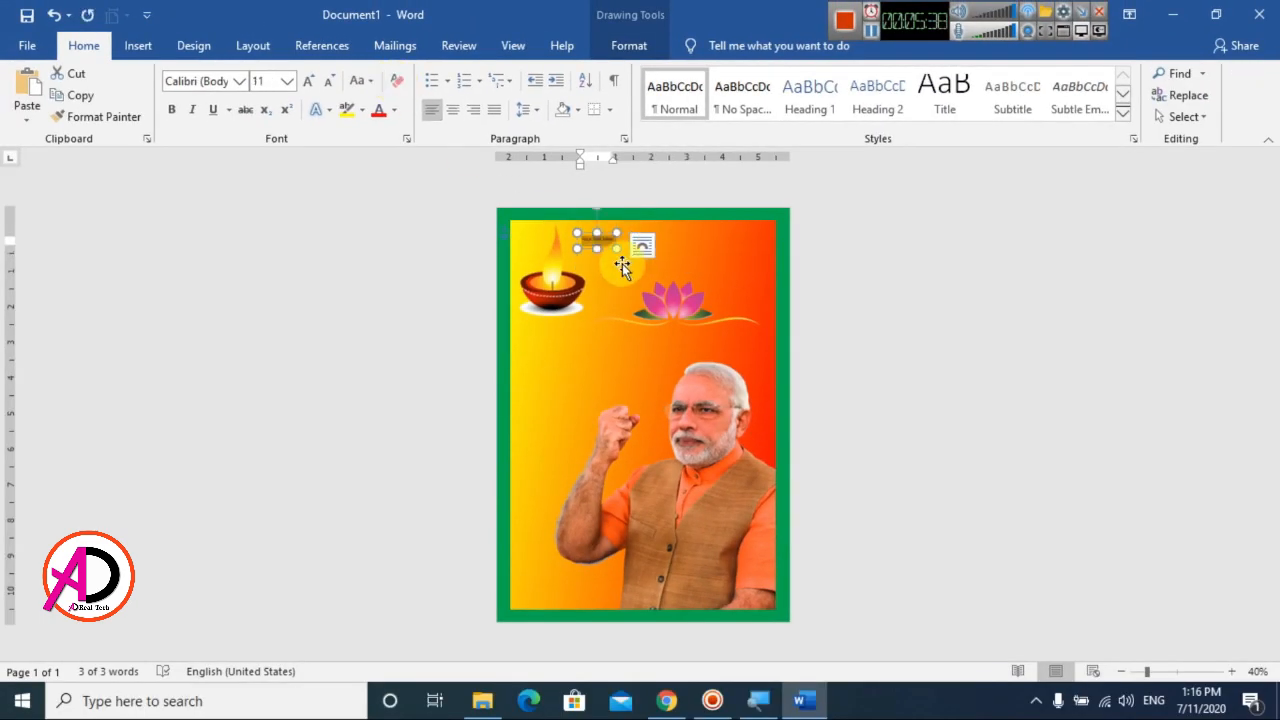
{"action": "scroll", "coordinate": [638, 325], "scroll_direction": "up", "scroll_amount": 9}
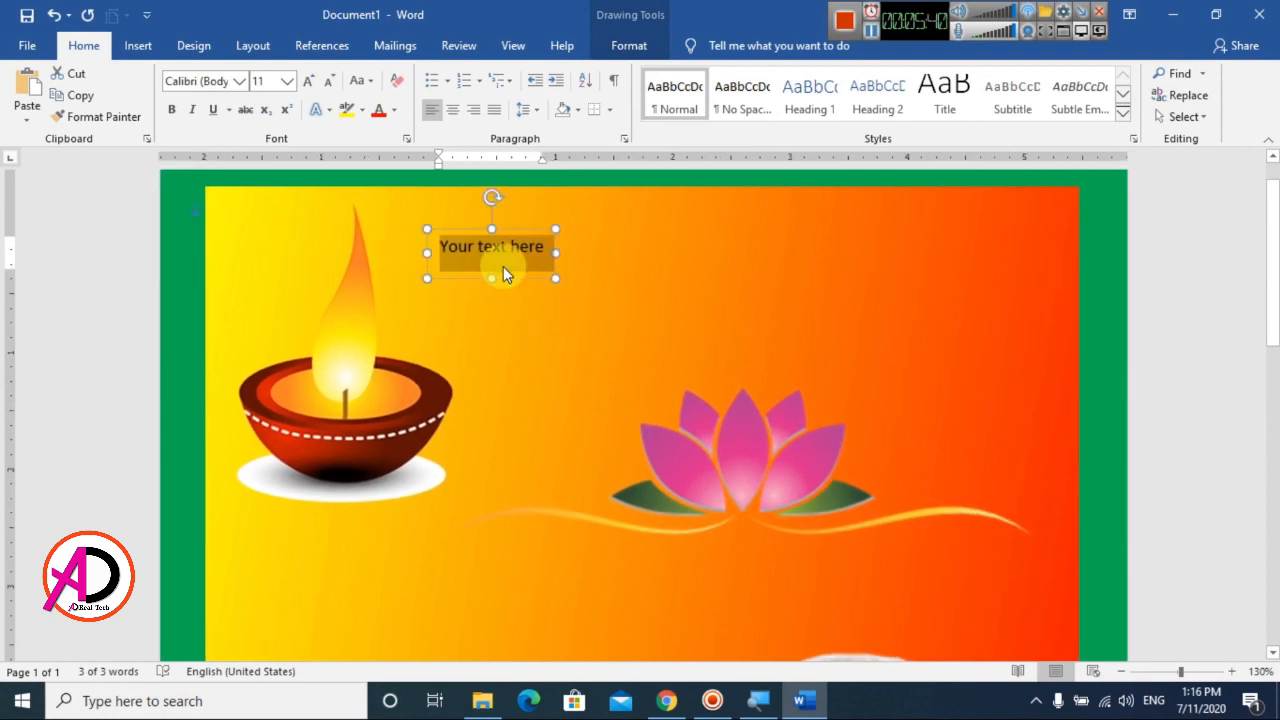
{"action": "left_click", "coordinate": [241, 82]}
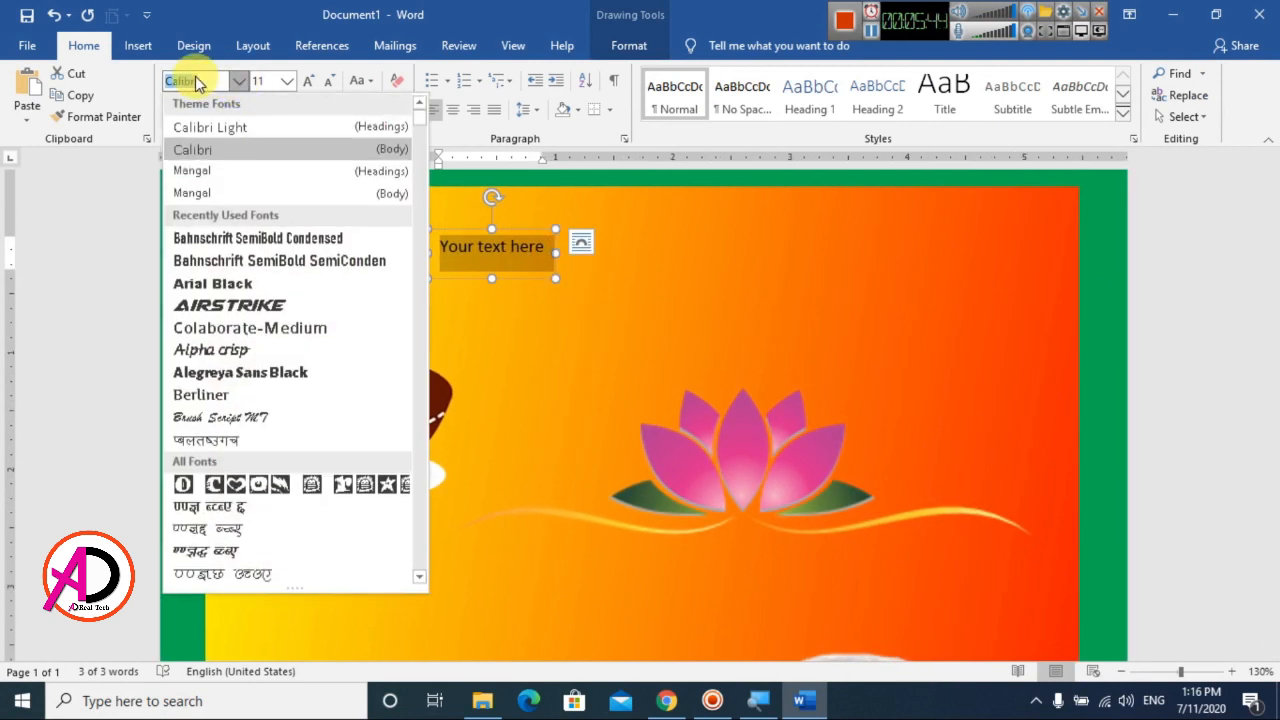
{"action": "type", "text": "Ganesh"}
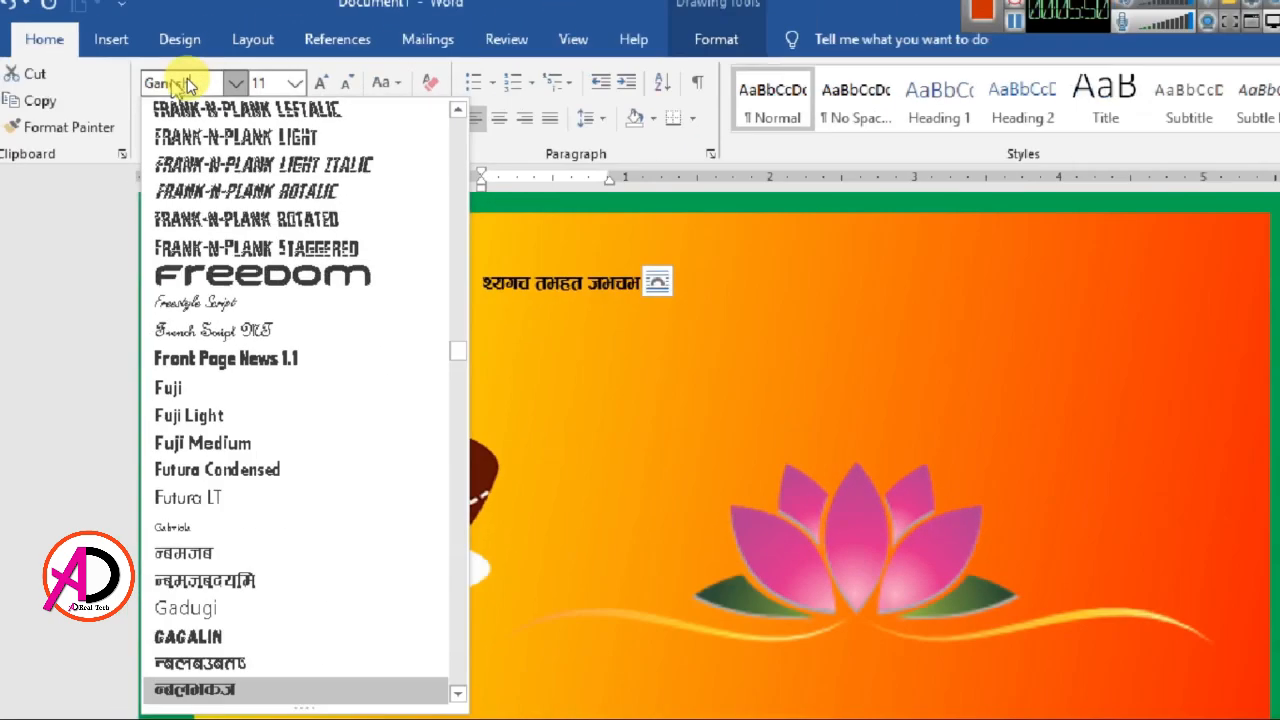
{"action": "key", "text": "Return"}
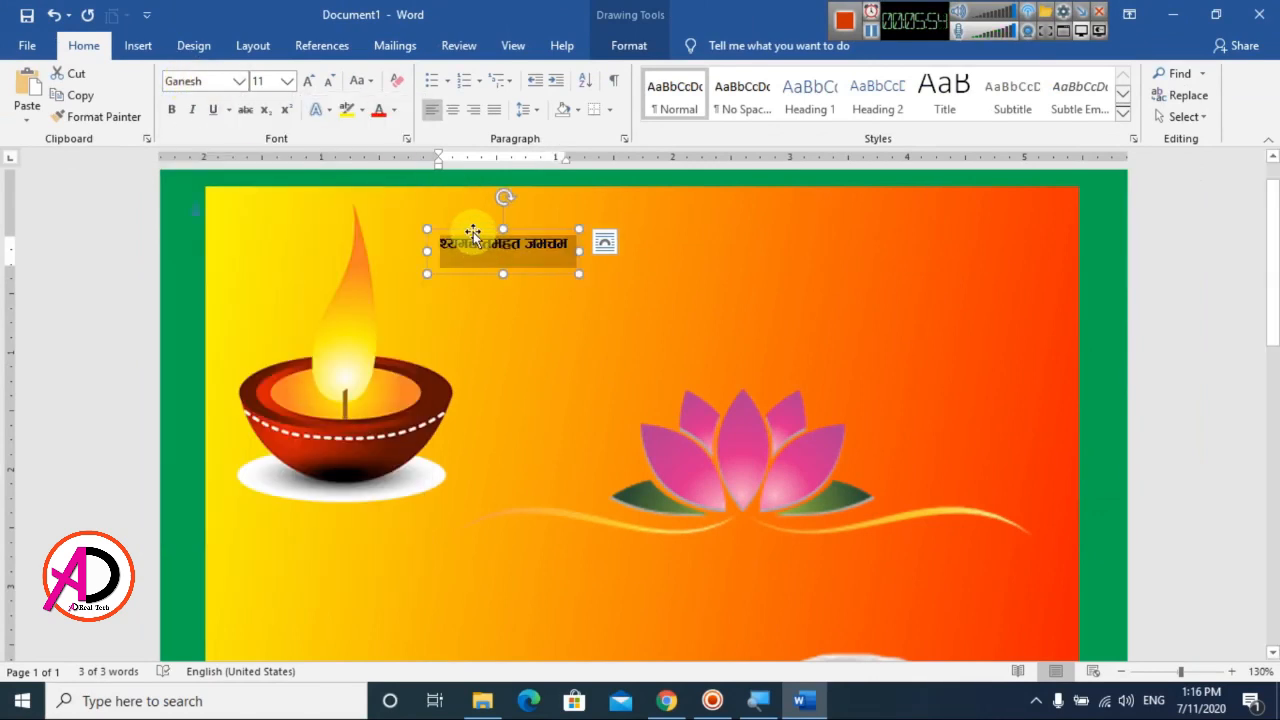
Replace the WordArt placeholder text with दीपावली at size 72 and enlarge the text box to show the whole word
{"action": "type", "text": "दीपावली"}
{"action": "left_click_drag", "start_coordinate": [662, 246], "coordinate": [505, 228]}
{"action": "left_click_drag", "start_coordinate": [466, 263], "coordinate": [466, 256]}
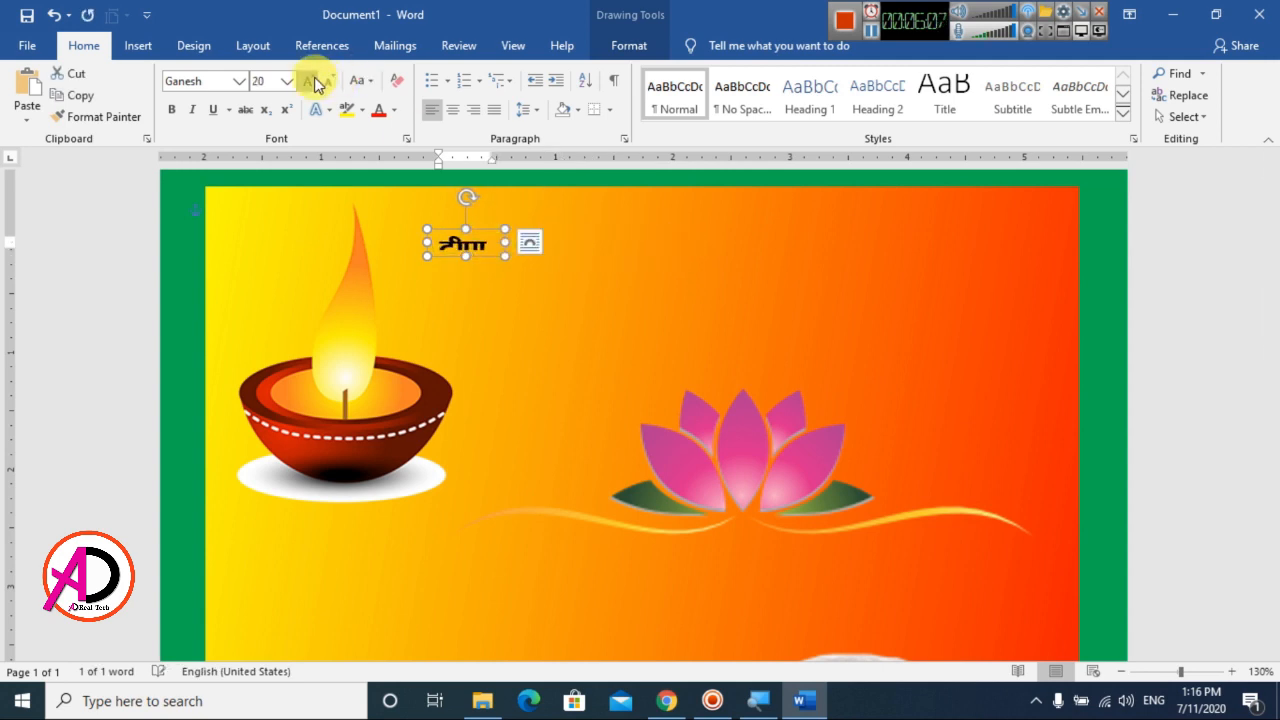
{"action": "left_click", "coordinate": [314, 82]}
{"action": "left_click", "coordinate": [314, 82]}
{"action": "left_click", "coordinate": [314, 82]}
{"action": "left_click", "coordinate": [314, 82]}
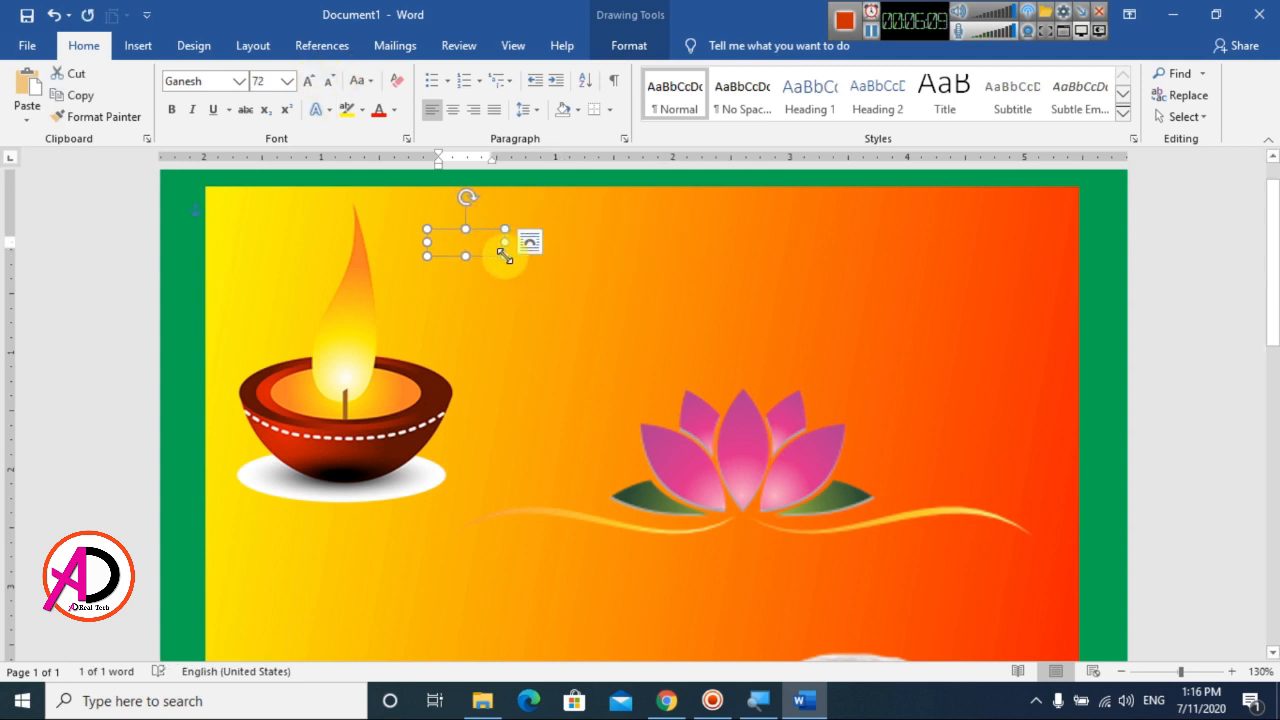
{"action": "left_click_drag", "start_coordinate": [505, 257], "coordinate": [936, 377]}
Increase the दीपावली text to size 120 and enlarge its text box to fit
{"action": "left_click", "coordinate": [309, 82]}
{"action": "left_click", "coordinate": [309, 82]}
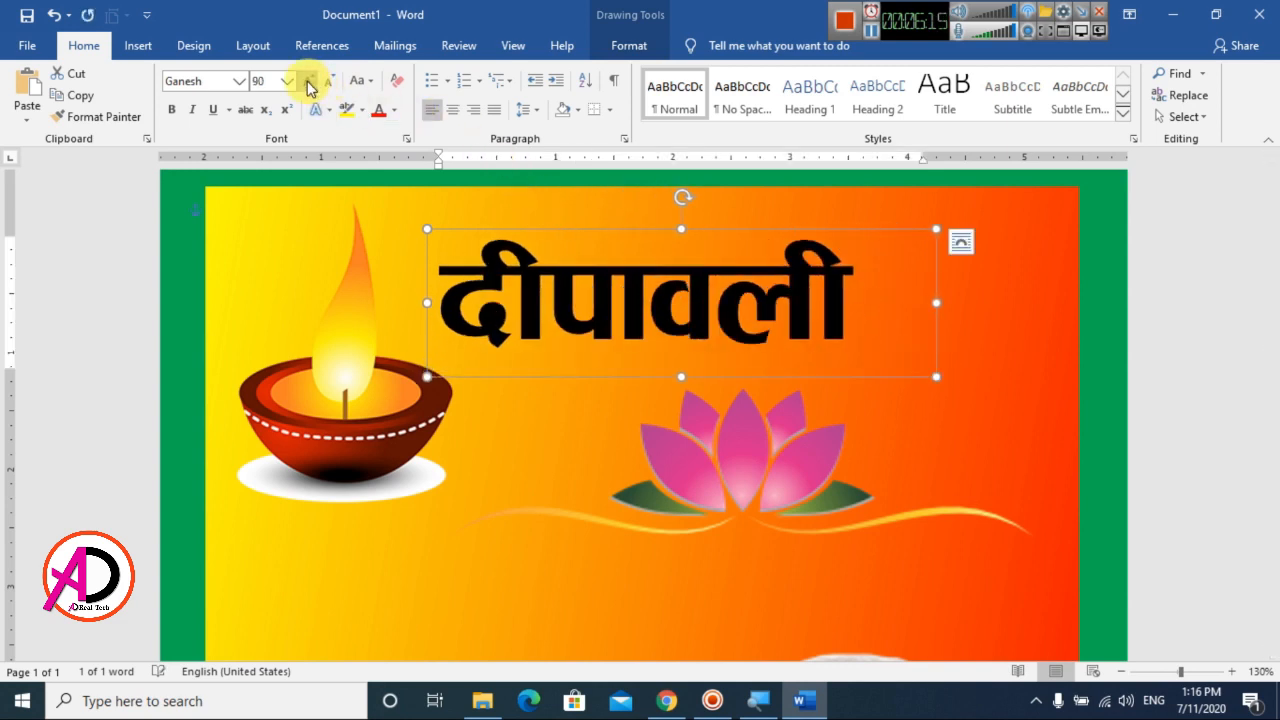
{"action": "left_click", "coordinate": [309, 82]}
{"action": "left_click", "coordinate": [309, 82]}
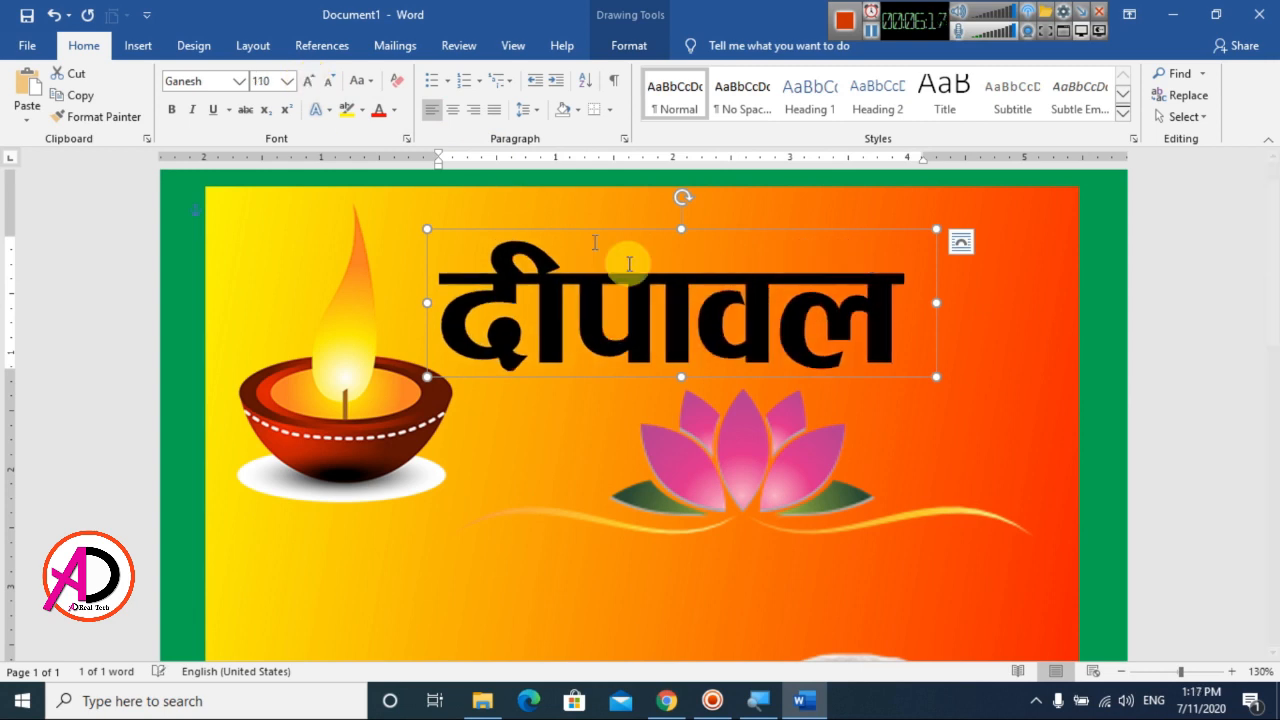
{"action": "left_click_drag", "start_coordinate": [936, 377], "coordinate": [1009, 399]}
{"action": "left_click", "coordinate": [309, 82]}
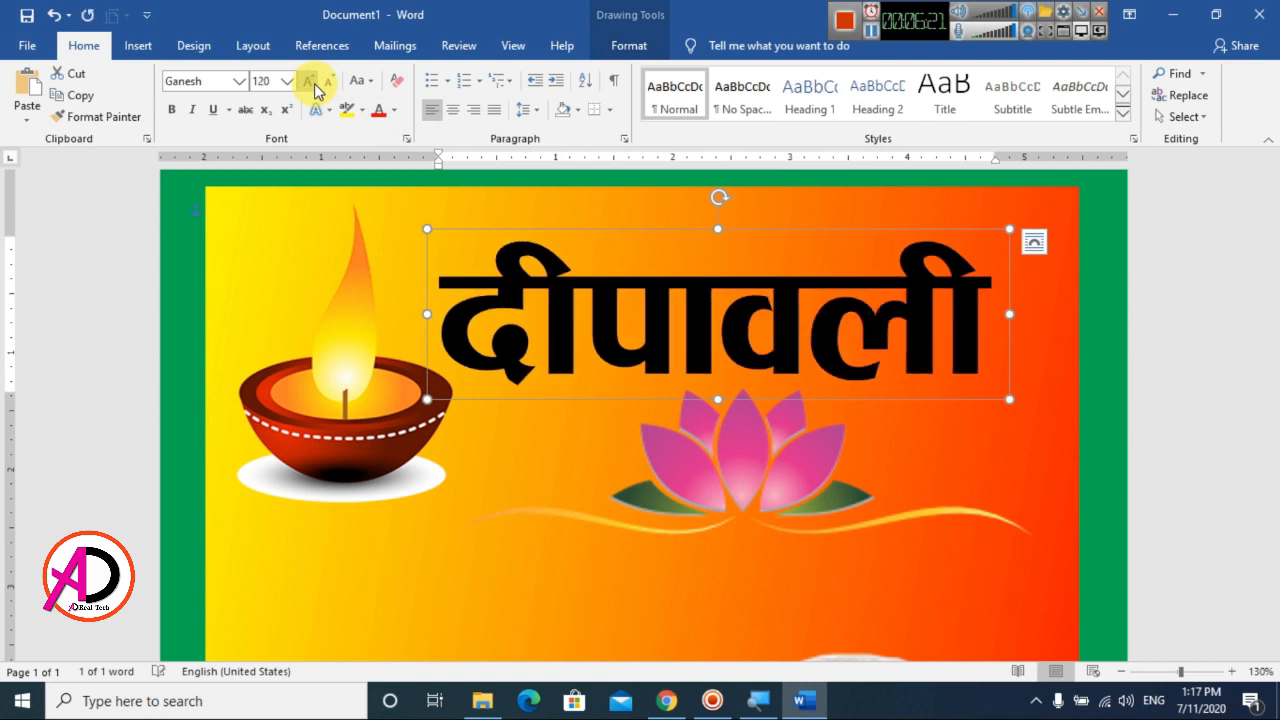
Set the दीपावली text to size 130, widen its text box to fit and position it above the lotus, beside the lamp
{"action": "left_click_drag", "start_coordinate": [875, 229], "coordinate": [925, 195]}
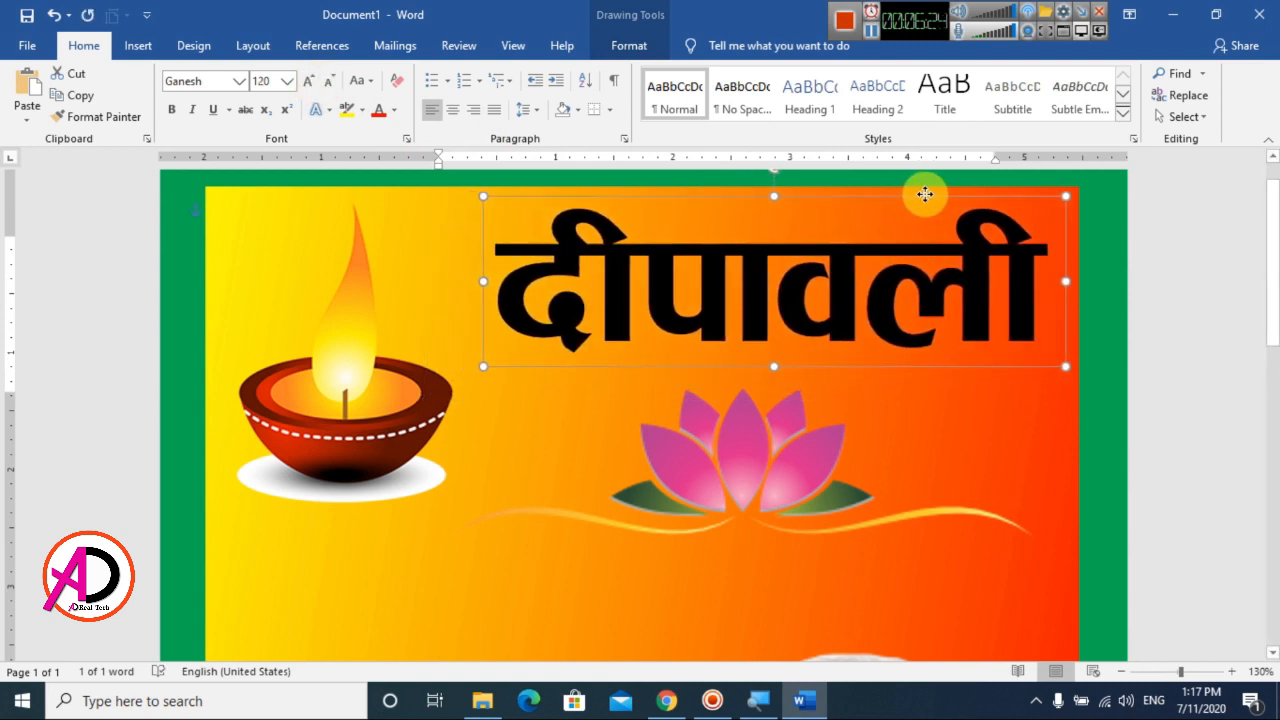
{"action": "left_click", "coordinate": [314, 84]}
{"action": "left_click_drag", "start_coordinate": [1066, 366], "coordinate": [1104, 387]}
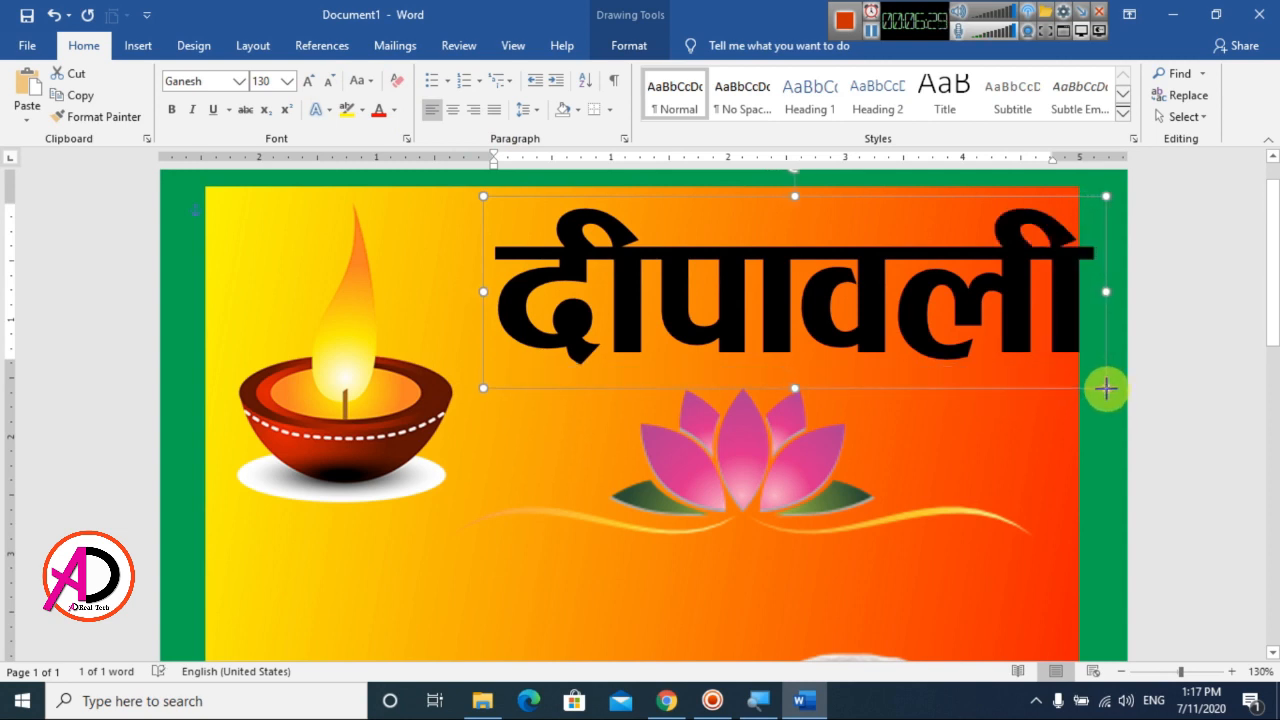
{"action": "left_click_drag", "start_coordinate": [820, 194], "coordinate": [776, 184]}
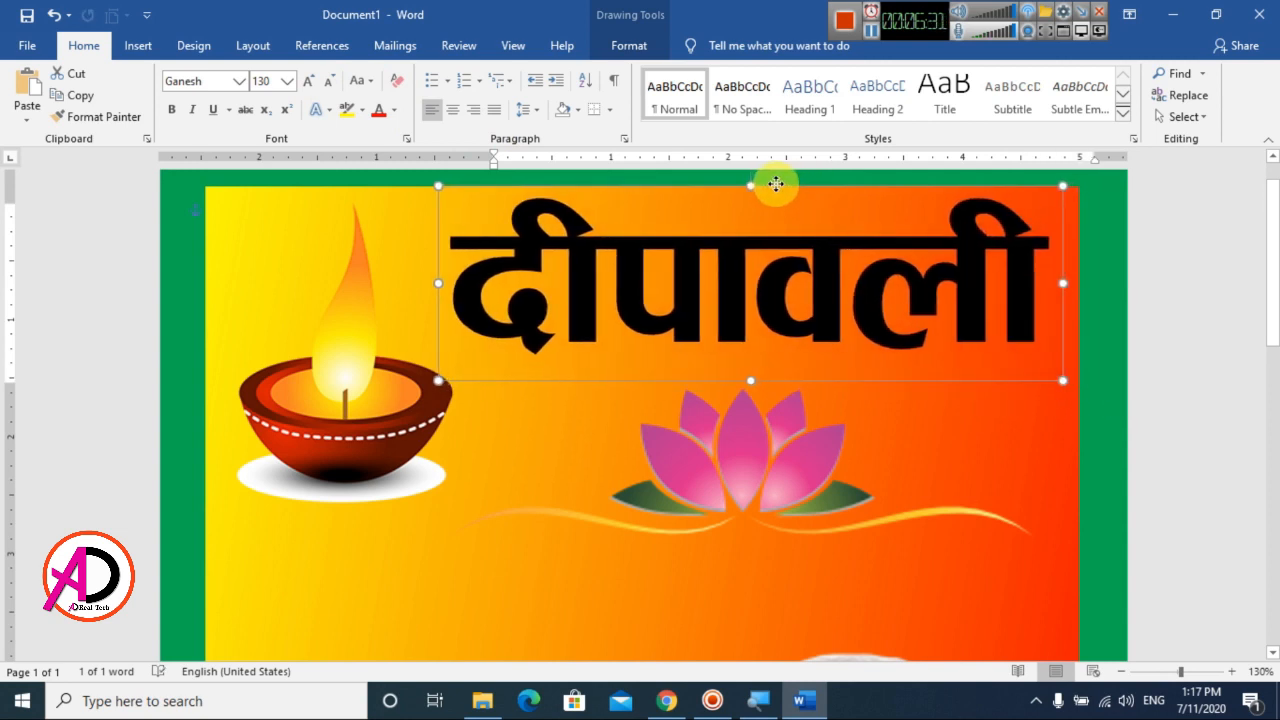
Open the text fill colour choices for the दीपावली WordArt
{"action": "scroll", "coordinate": [790, 360], "scroll_direction": "down", "scroll_amount": 5}
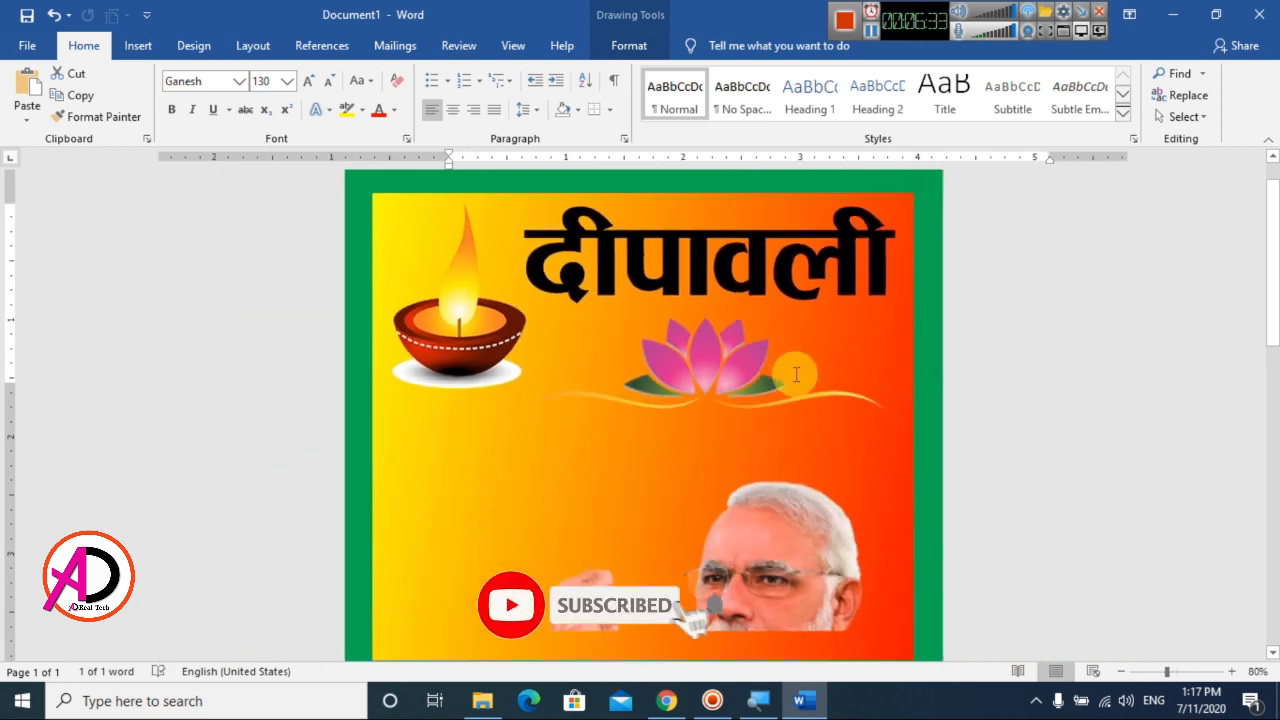
{"action": "scroll", "coordinate": [796, 375], "scroll_direction": "down", "scroll_amount": 5}
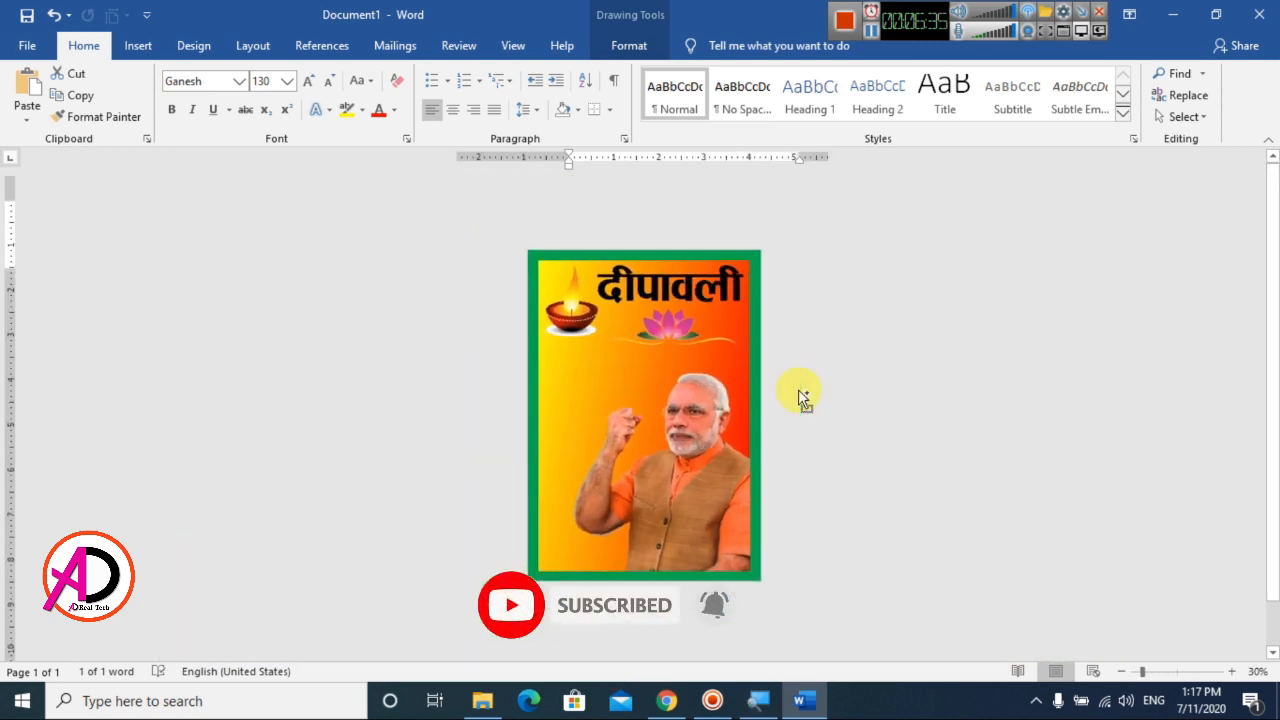
{"action": "scroll", "coordinate": [798, 389], "scroll_direction": "up", "scroll_amount": 1}
{"action": "left_click", "coordinate": [754, 280]}
{"action": "left_click", "coordinate": [640, 49]}
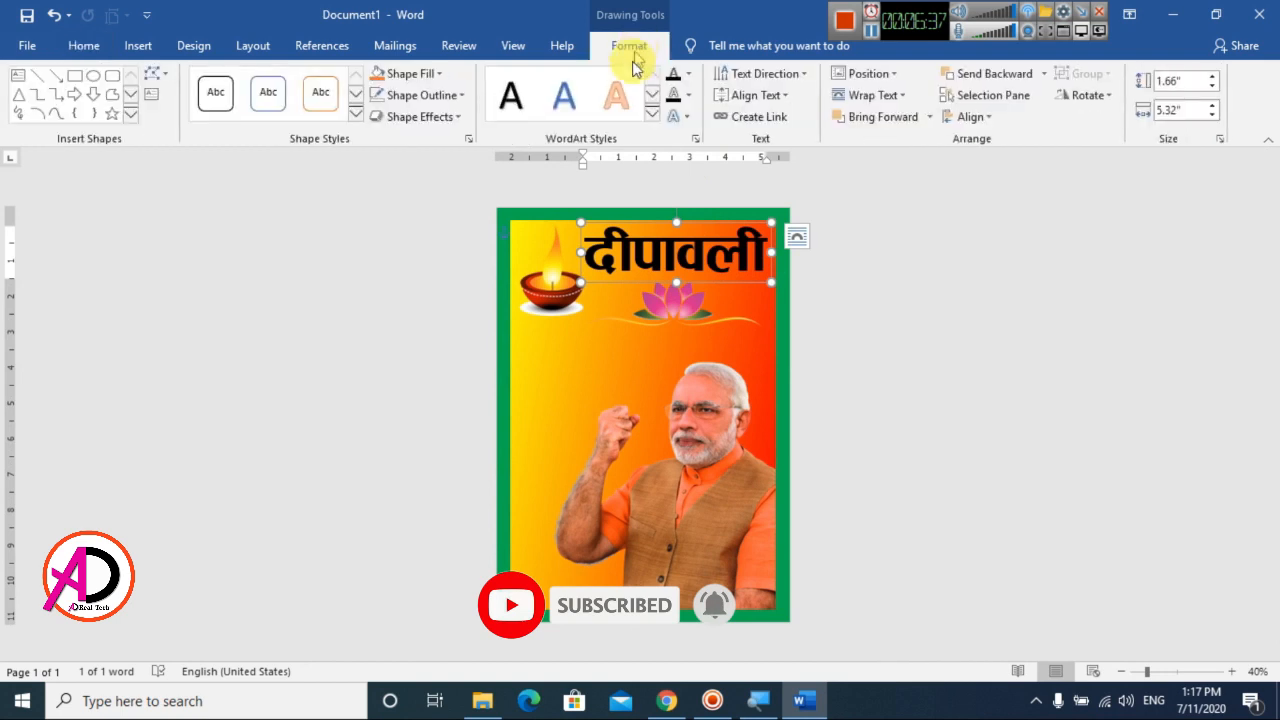
{"action": "left_click", "coordinate": [688, 74]}
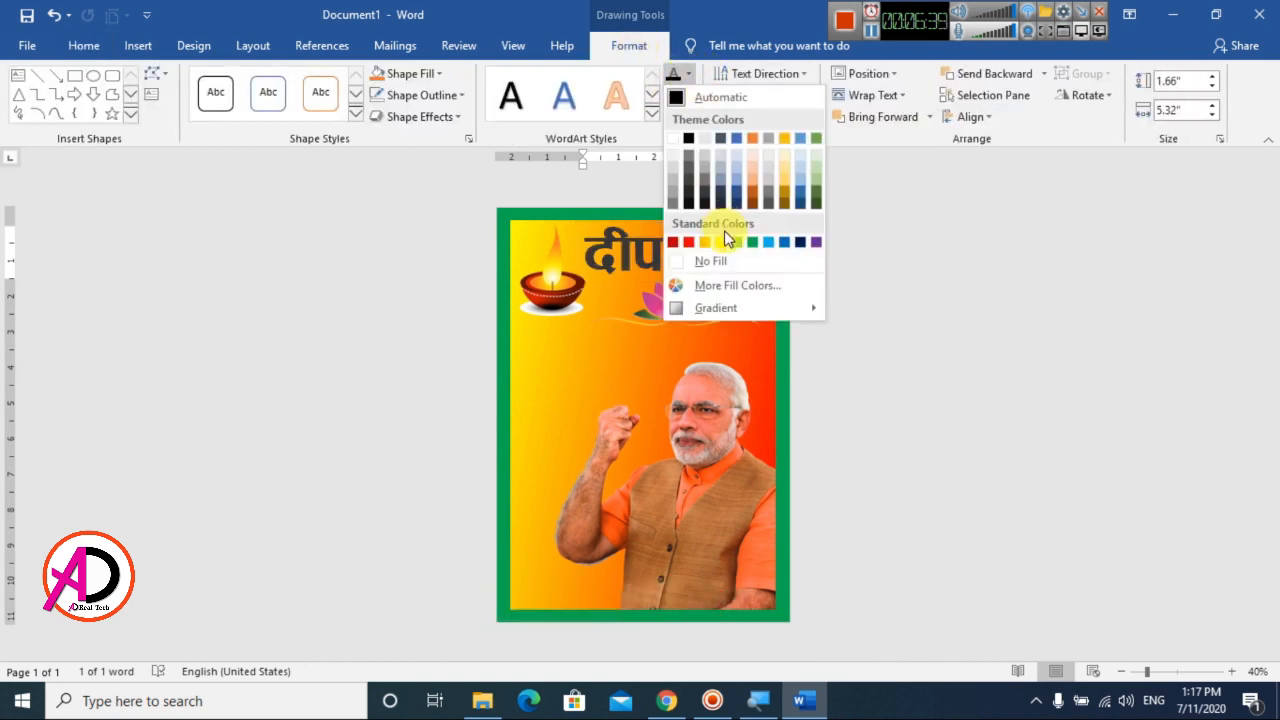